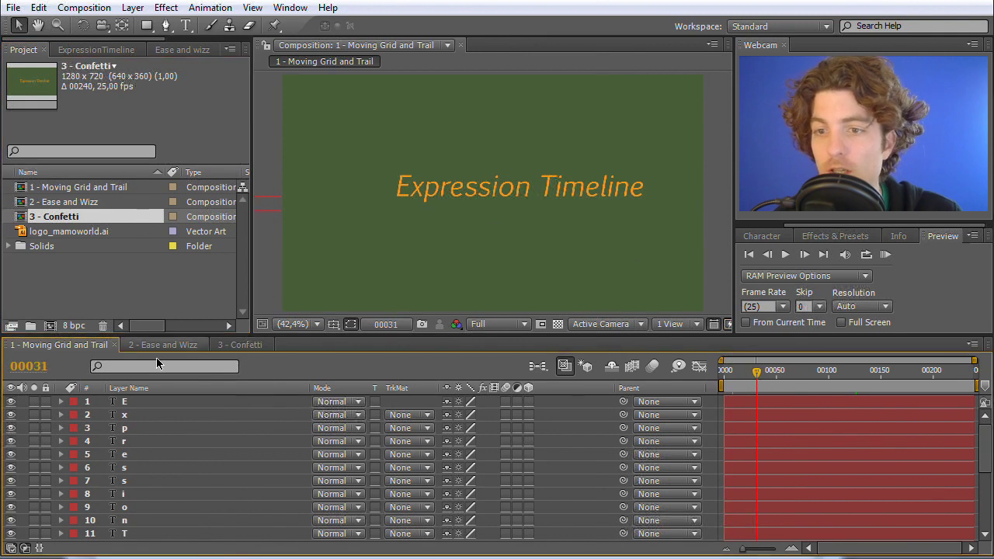
Examine the first six single-letter title layers and scrub the timeline to review the logo and arrow animation
{"action": "left_click", "coordinate": [127, 403]}
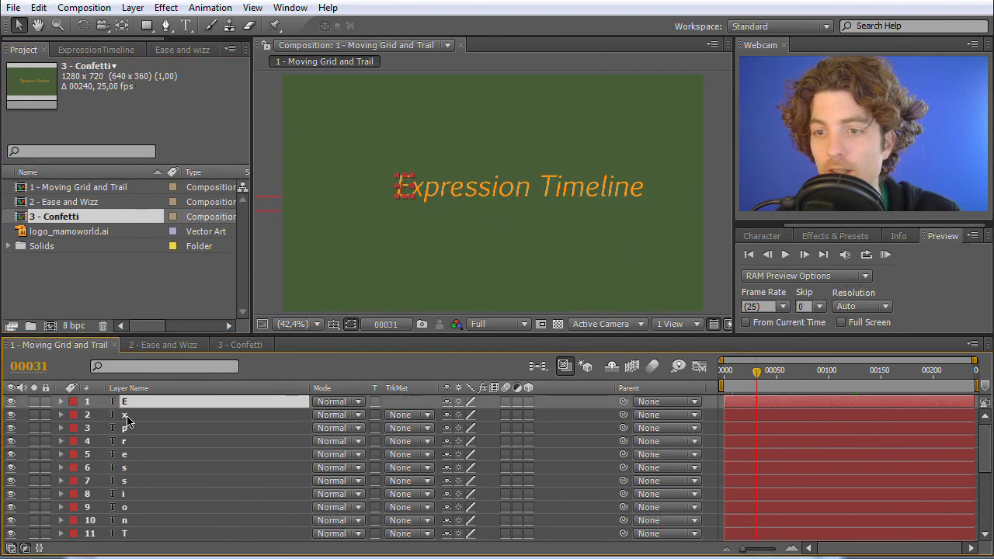
{"action": "left_click", "coordinate": [127, 416]}
{"action": "left_click", "coordinate": [127, 429]}
{"action": "left_click", "coordinate": [128, 444]}
{"action": "left_click", "coordinate": [129, 455]}
{"action": "left_click", "coordinate": [130, 468]}
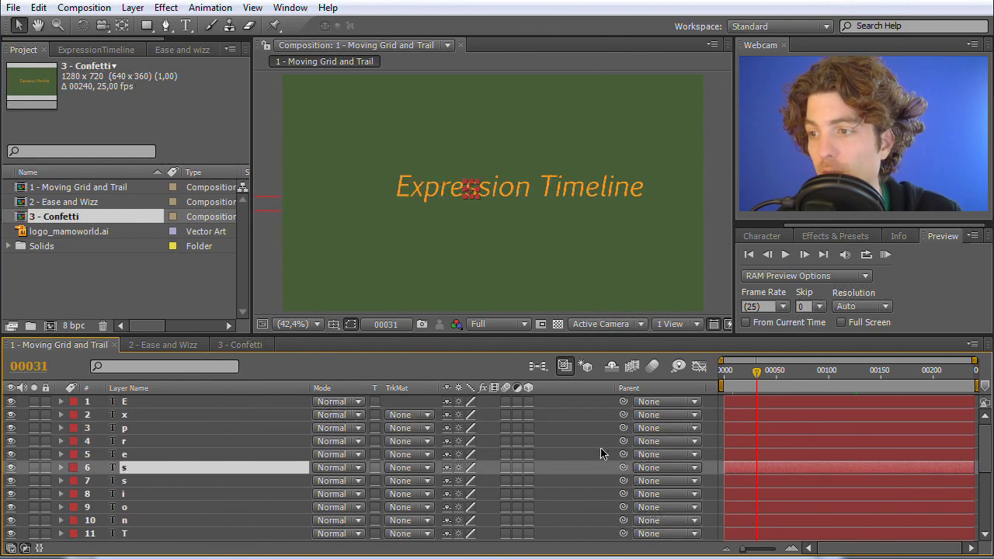
{"action": "left_click_drag", "start_coordinate": [758, 377], "coordinate": [882, 378]}
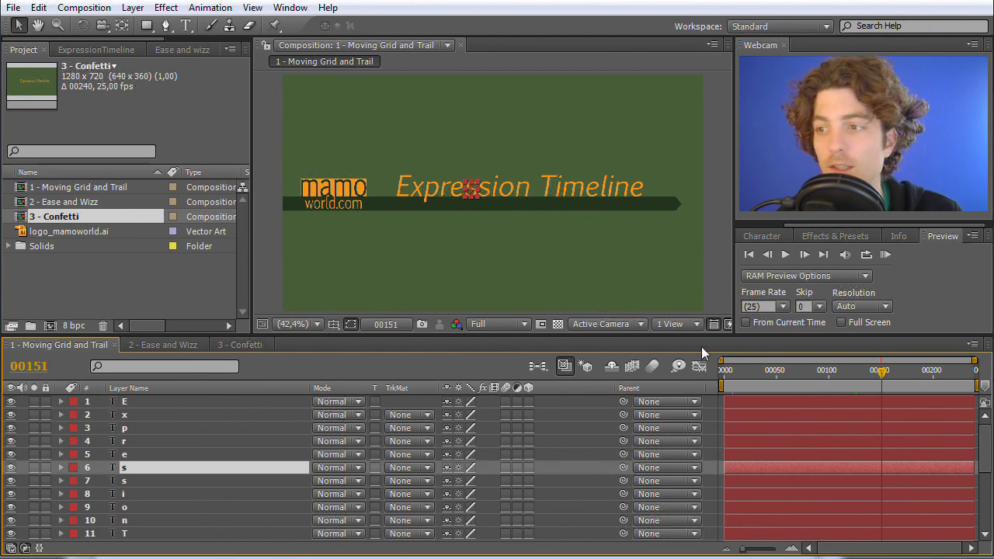
{"action": "left_click_drag", "start_coordinate": [880, 377], "coordinate": [858, 377]}
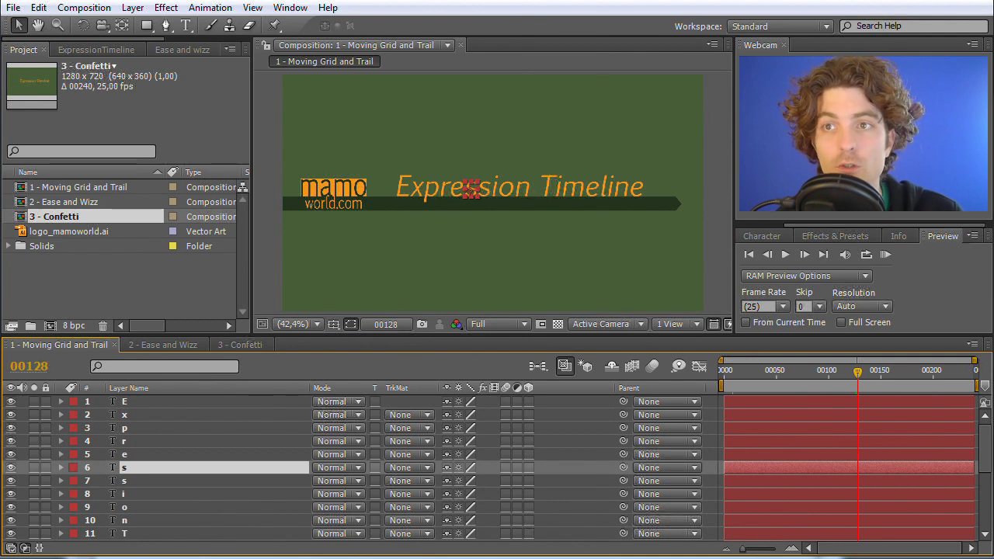
Switch to the browser and open the Random Grid Movement page in the Expressions Lab of MotionScript.com
{"action": "key", "text": "alt+Tab"}
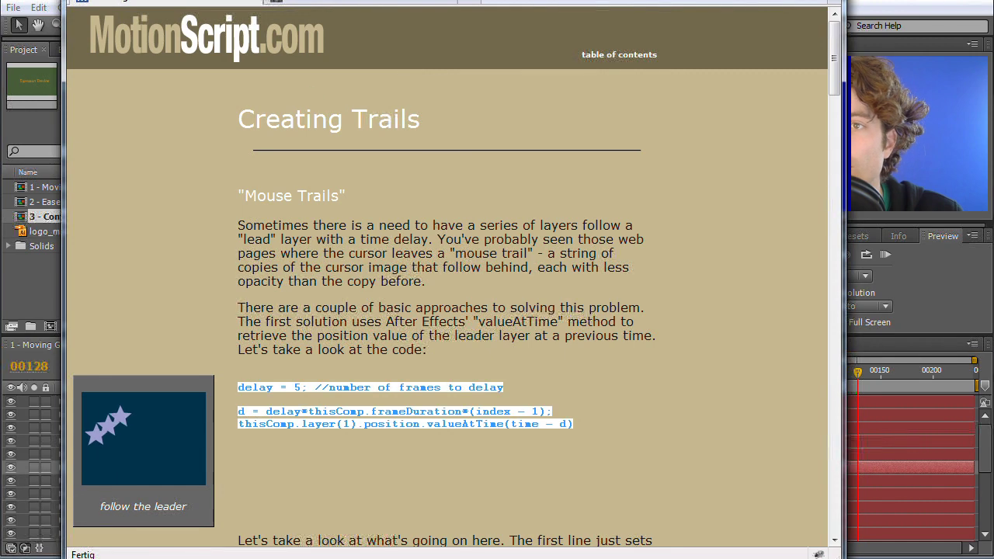
{"action": "key", "text": "alt+Left"}
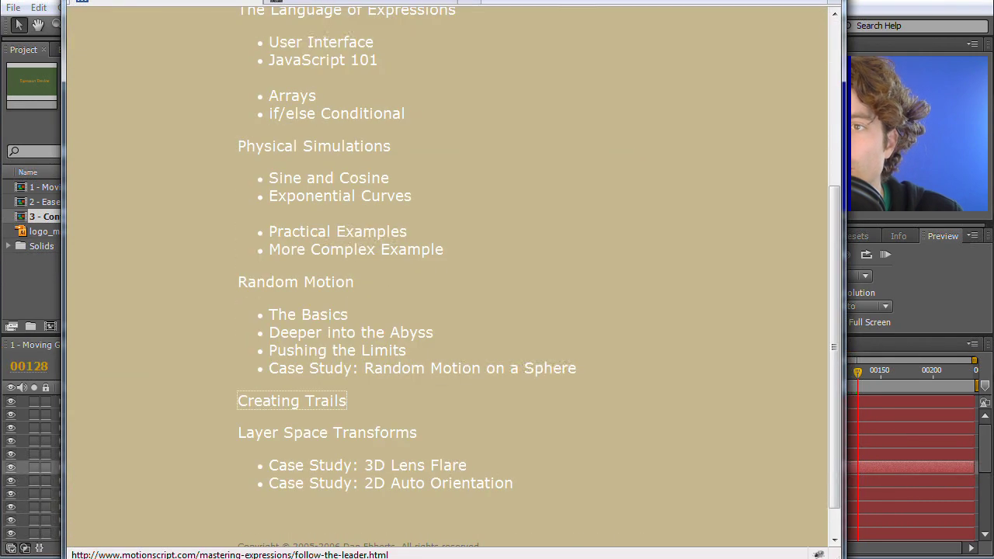
{"action": "key", "text": "alt+Left"}
{"action": "scroll", "coordinate": [317, 58], "scroll_direction": "up", "scroll_amount": 20}
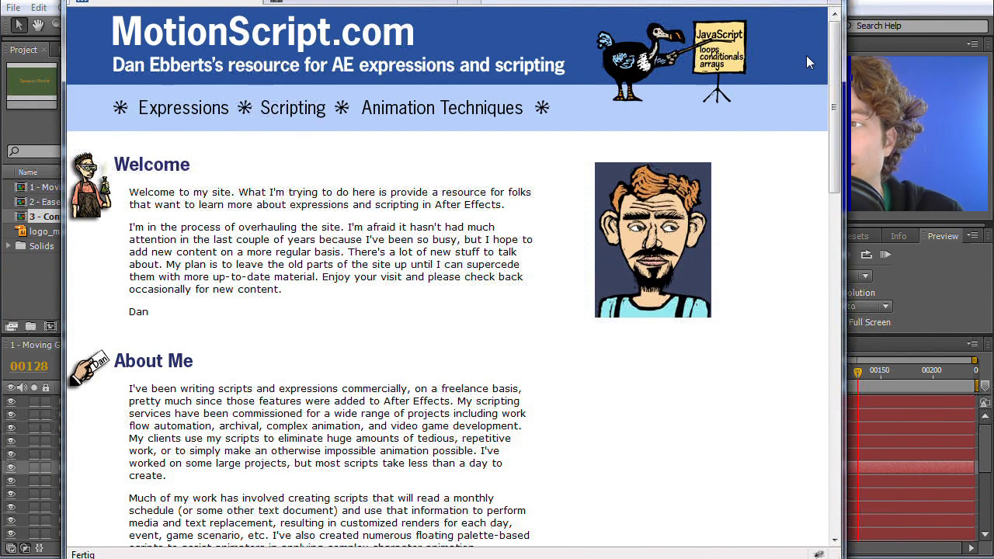
{"action": "left_click_drag", "start_coordinate": [832, 48], "coordinate": [836, 246]}
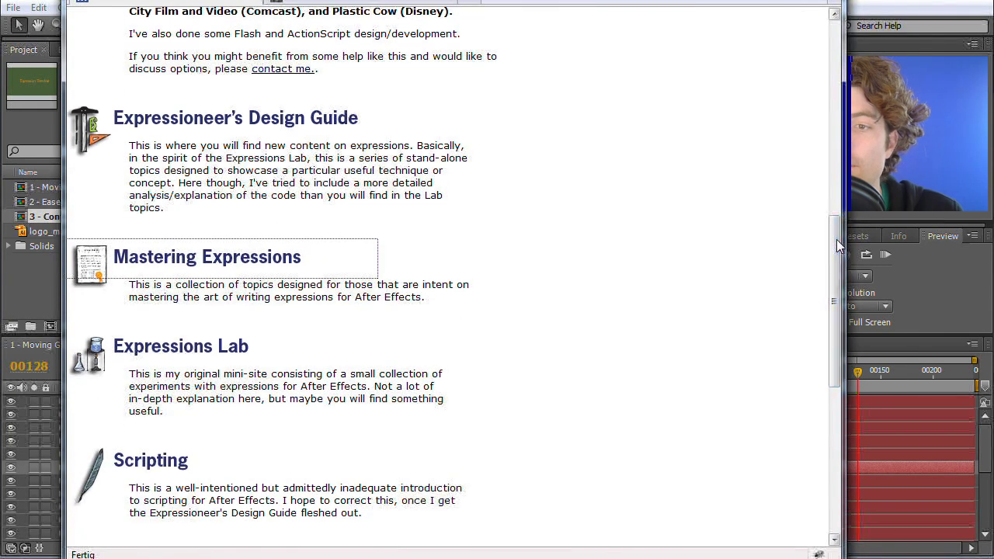
{"action": "left_click", "coordinate": [229, 349]}
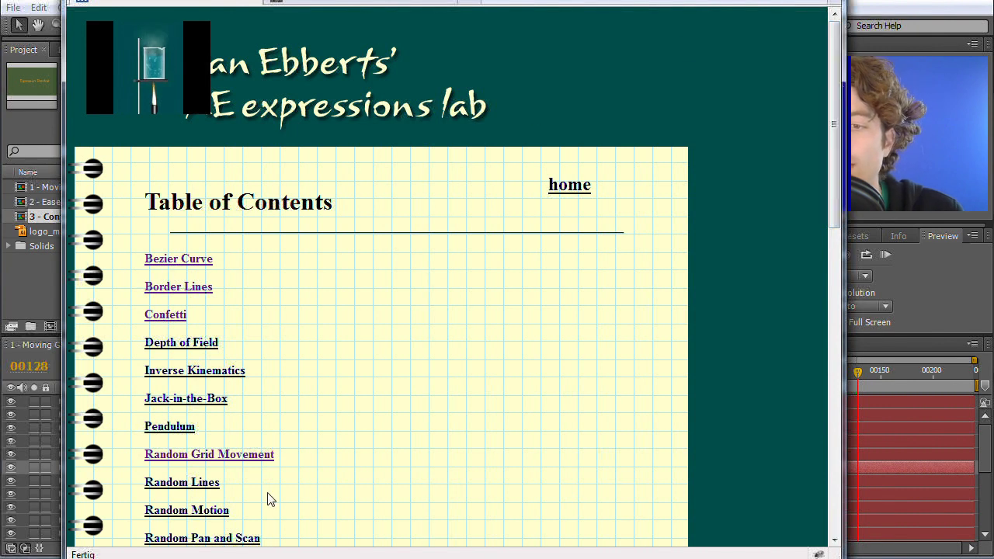
{"action": "left_click", "coordinate": [225, 455]}
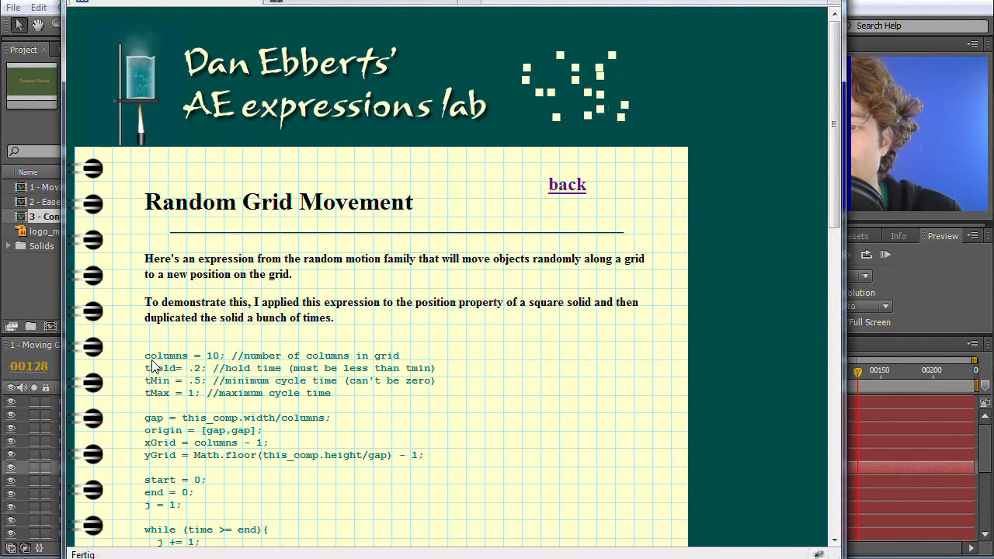
Copy the complete Random Grid Movement expression code from the page and return to After Effects
{"action": "left_click_drag", "start_coordinate": [835, 146], "coordinate": [846, 263]}
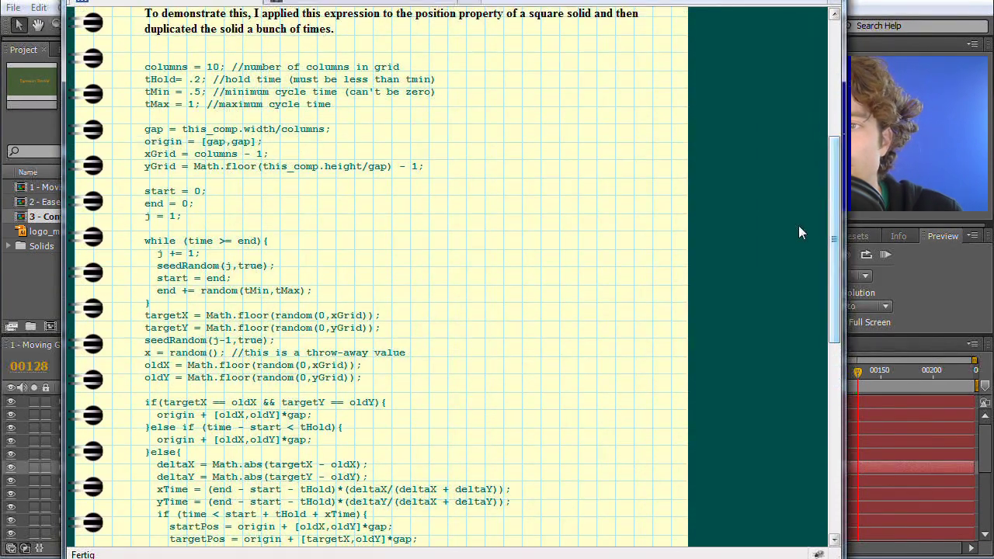
{"action": "left_click_drag", "start_coordinate": [146, 69], "coordinate": [293, 309]}
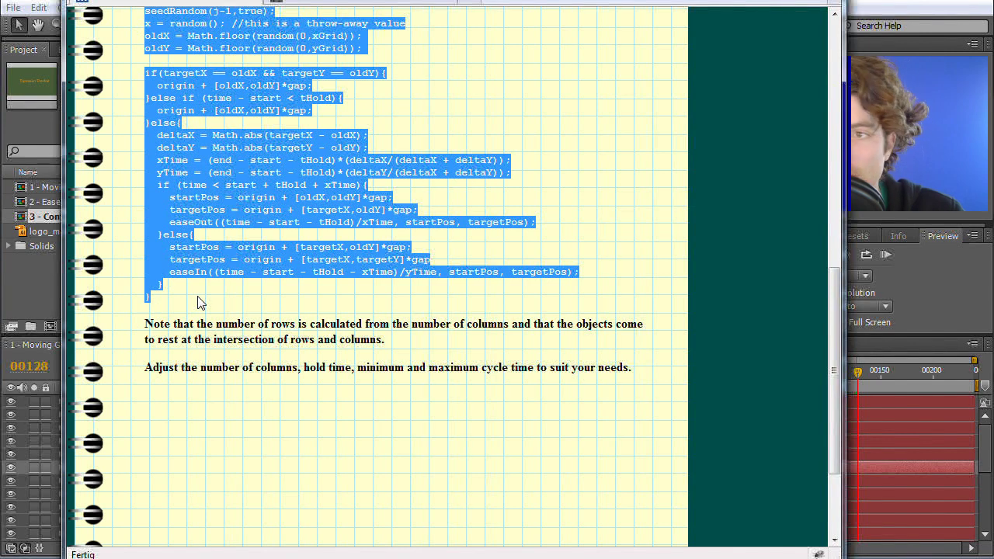
{"action": "left_click", "coordinate": [39, 8]}
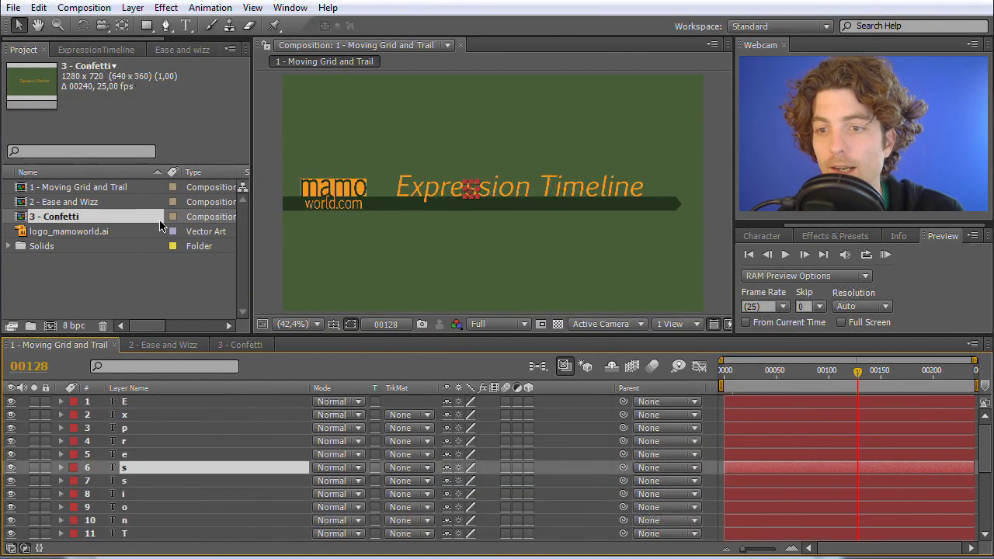
Replace the default Position expression of layer 1 (E) with the copied Random Grid Movement code and preview the animation
{"action": "left_click", "coordinate": [137, 405]}
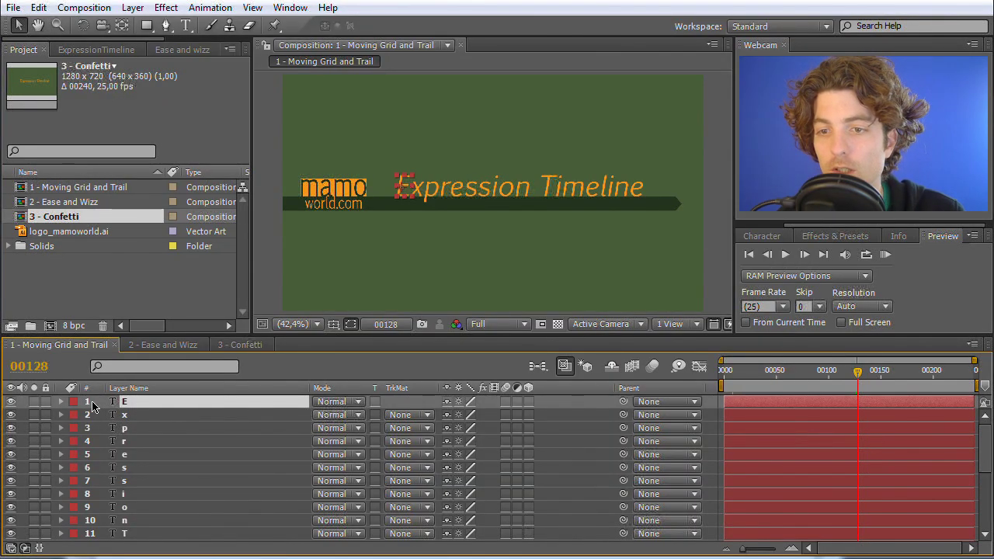
{"action": "left_click", "coordinate": [62, 402]}
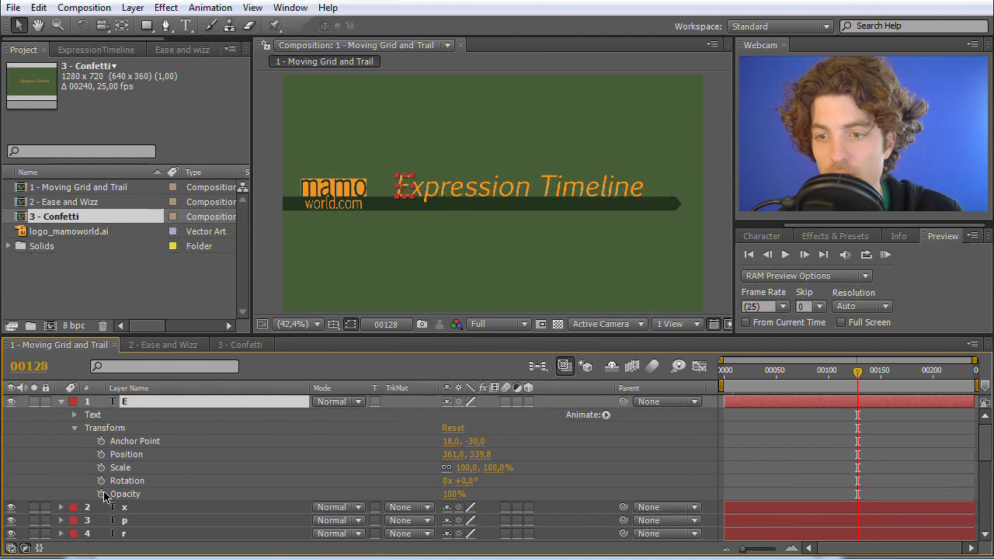
{"action": "left_click", "coordinate": [101, 454], "text": "alt"}
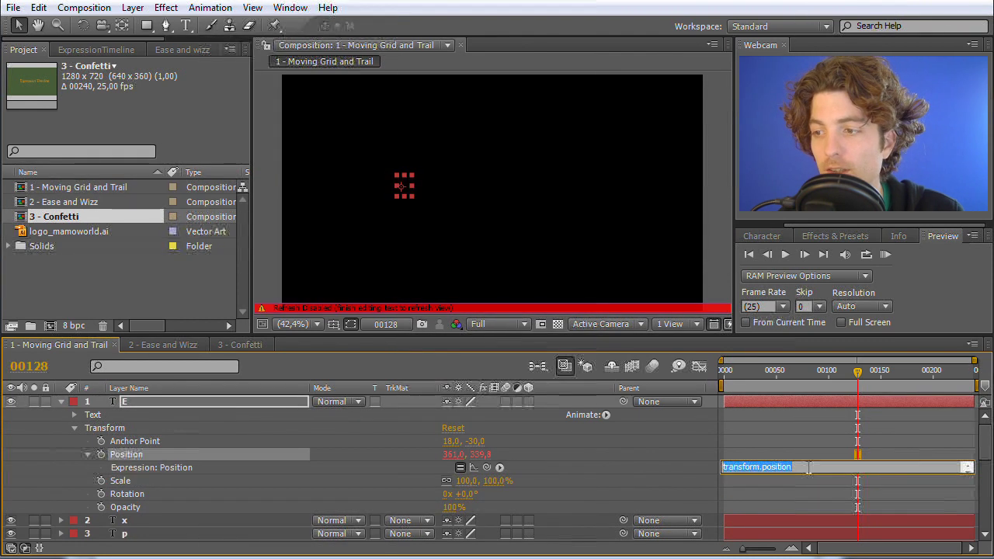
{"action": "left_click_drag", "start_coordinate": [797, 467], "coordinate": [699, 466]}
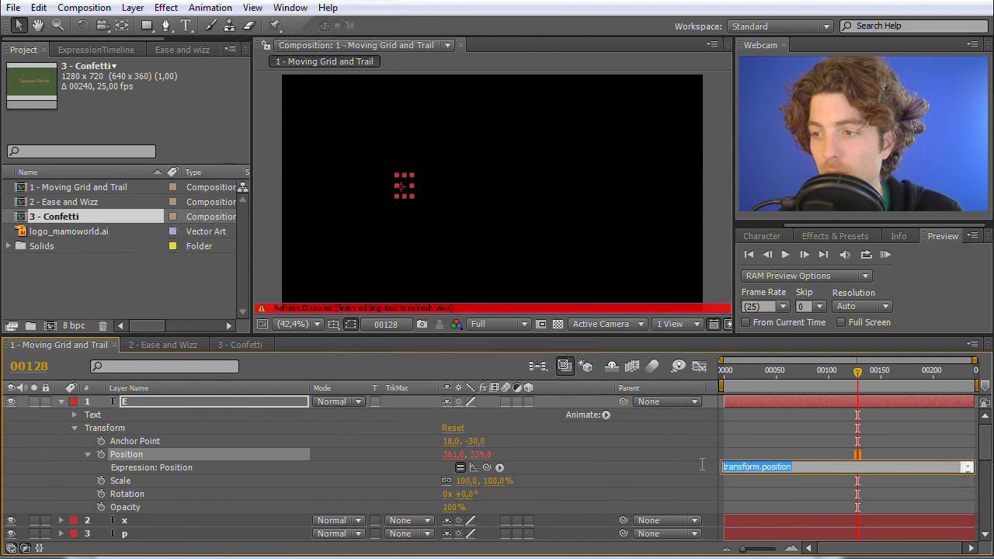
{"action": "key", "text": "BackSpace"}
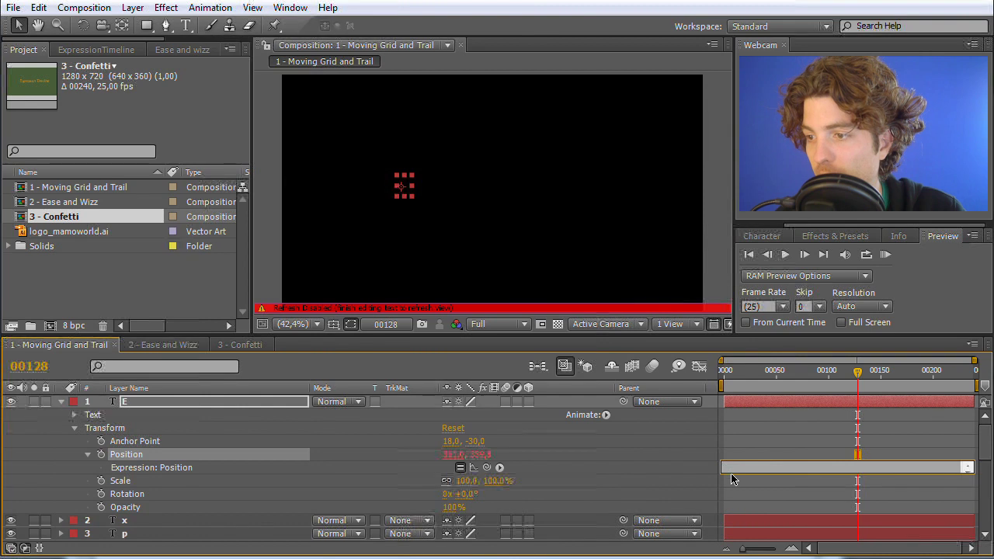
{"action": "left_click_drag", "start_coordinate": [735, 473], "coordinate": [735, 495]}
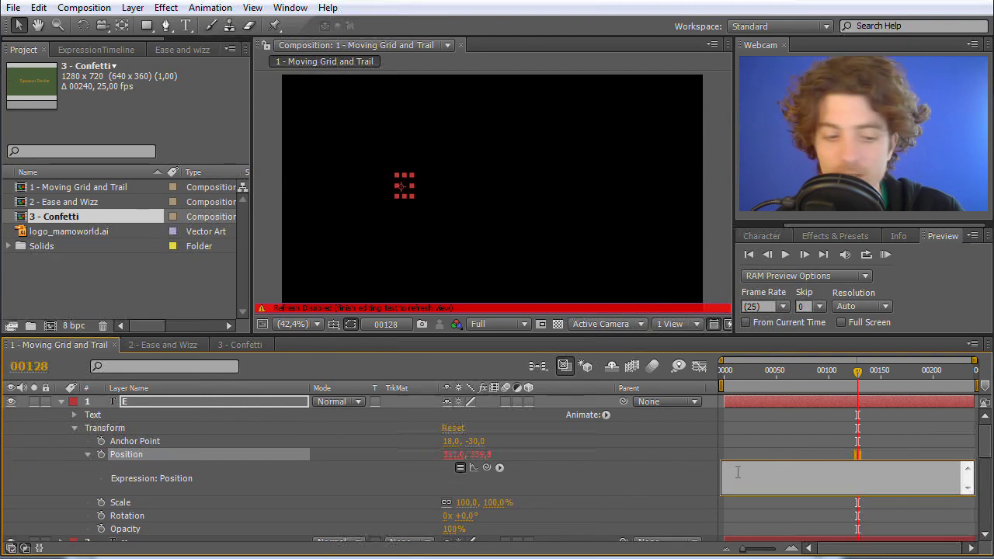
{"action": "scroll", "coordinate": [783, 479], "scroll_direction": "up", "scroll_amount": 6}
{"action": "scroll", "coordinate": [776, 477], "scroll_direction": "up", "scroll_amount": 10}
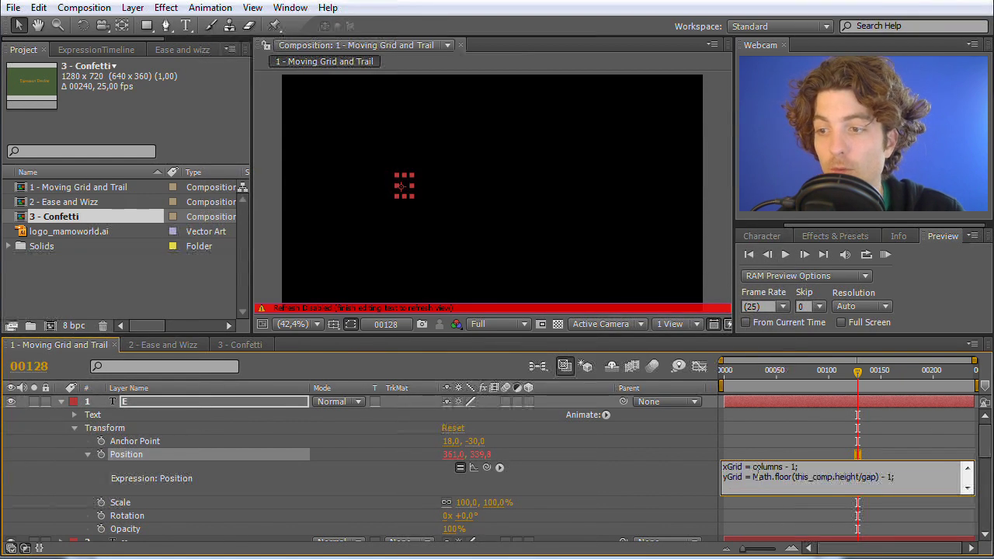
{"action": "left_click", "coordinate": [621, 458]}
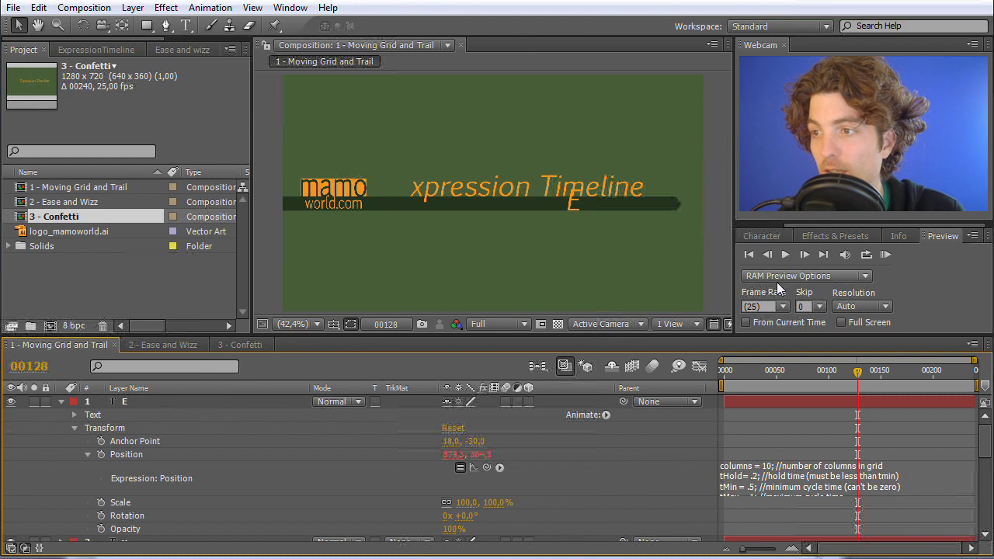
{"action": "left_click", "coordinate": [885, 255]}
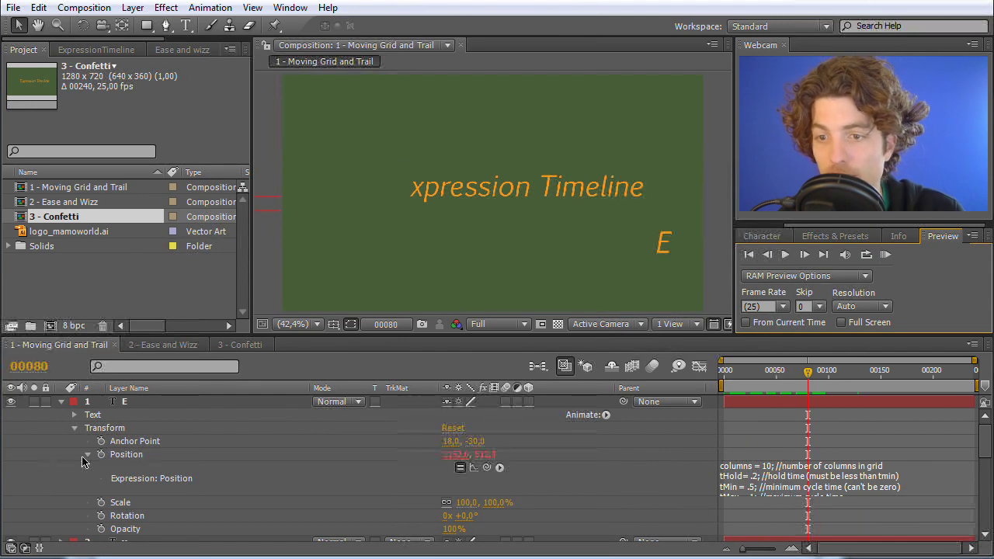
Show only the Position property of layer 1 (E) and copy just its expression
{"action": "left_click", "coordinate": [136, 403]}
{"action": "key", "text": "p"}
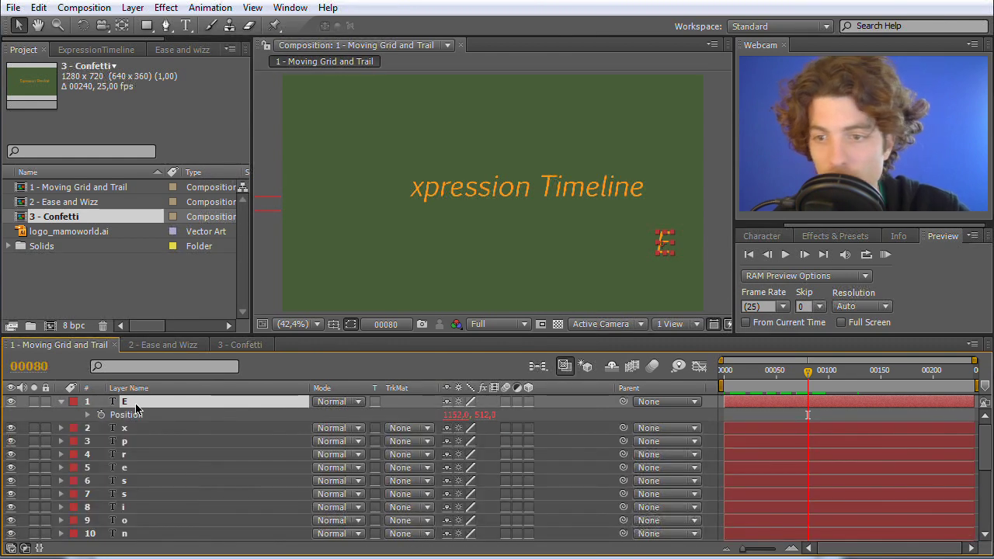
{"action": "key", "text": "Return"}
{"action": "right_click", "coordinate": [121, 424]}
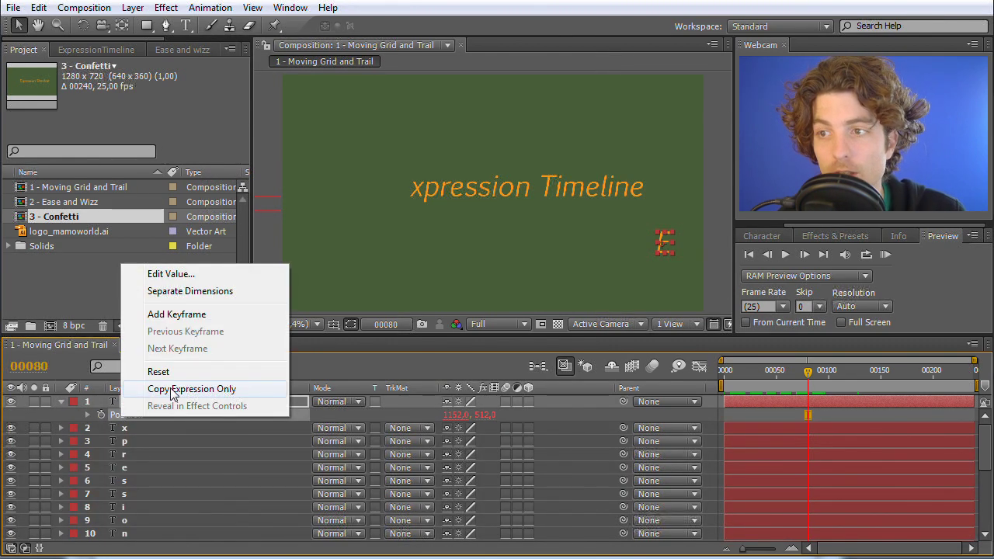
{"action": "left_click", "coordinate": [171, 389]}
Select the letter layers 2 (x) through 18 (e) and reveal their Position properties
{"action": "left_click", "coordinate": [138, 429]}
{"action": "scroll", "coordinate": [138, 465], "scroll_direction": "down", "scroll_amount": 2}
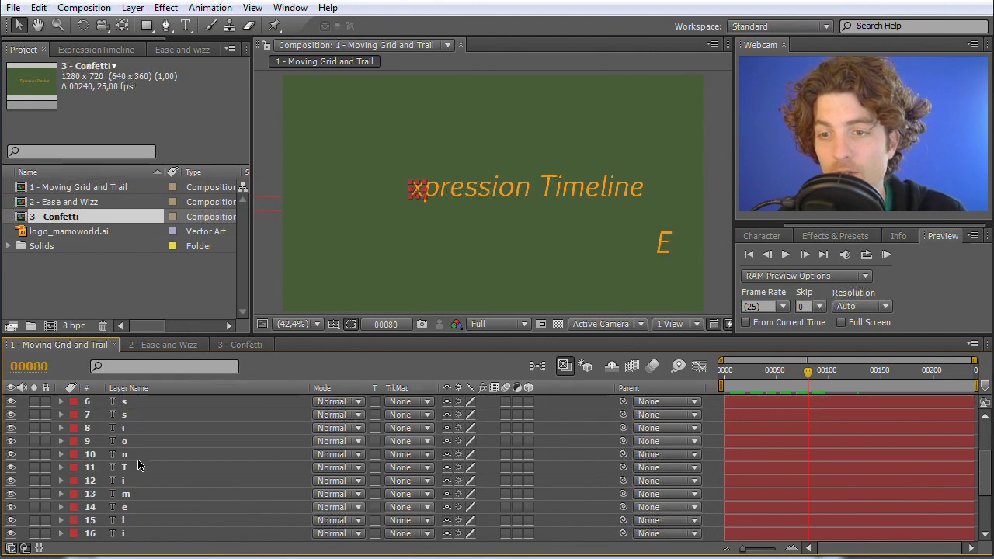
{"action": "scroll", "coordinate": [139, 464], "scroll_direction": "down", "scroll_amount": 1}
{"action": "left_click", "coordinate": [129, 521], "text": "shift"}
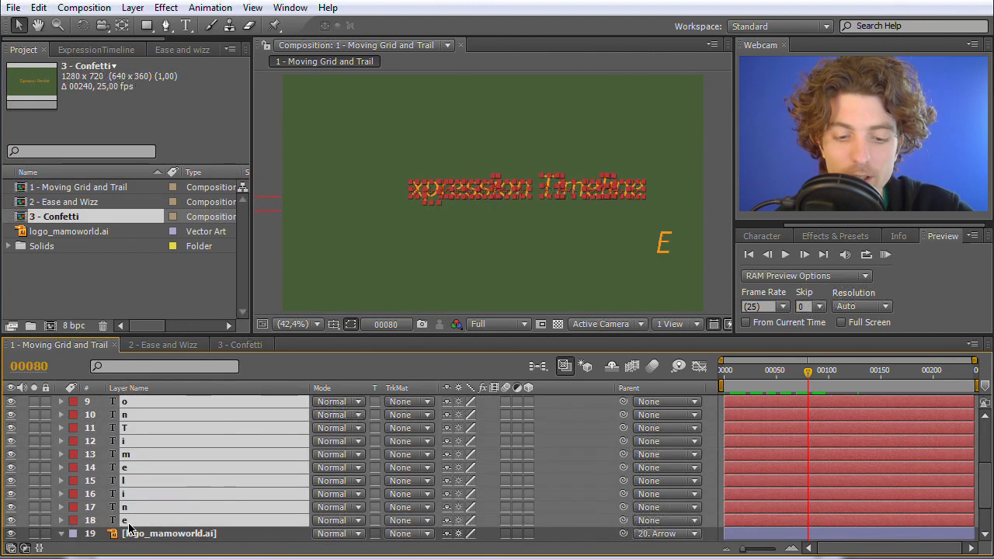
{"action": "key", "text": "ctrl+v"}
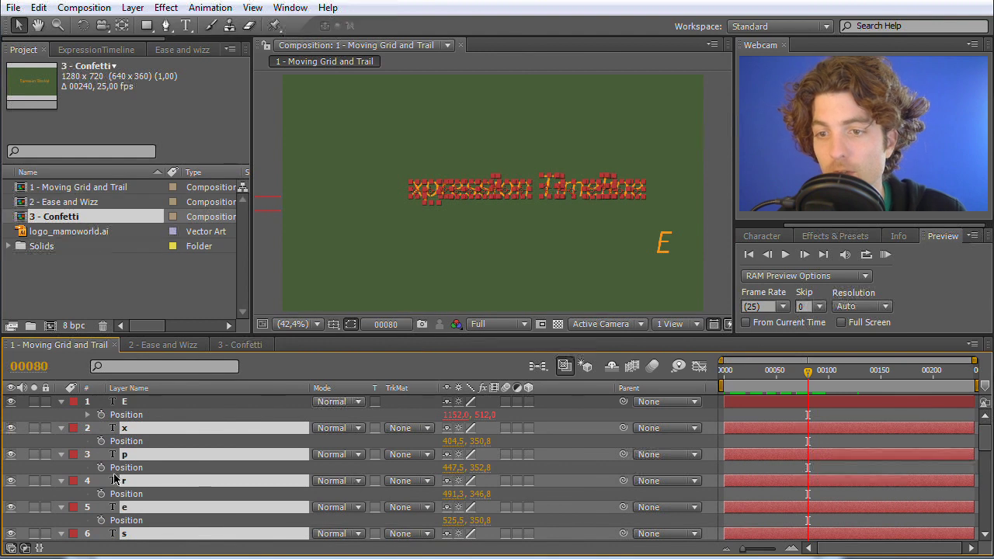
Paste the copied expression onto the Position properties of letter layers 2 through 18 and preview the composition
{"action": "left_click_drag", "start_coordinate": [49, 440], "coordinate": [125, 471]}
{"action": "right_click", "coordinate": [124, 469]}
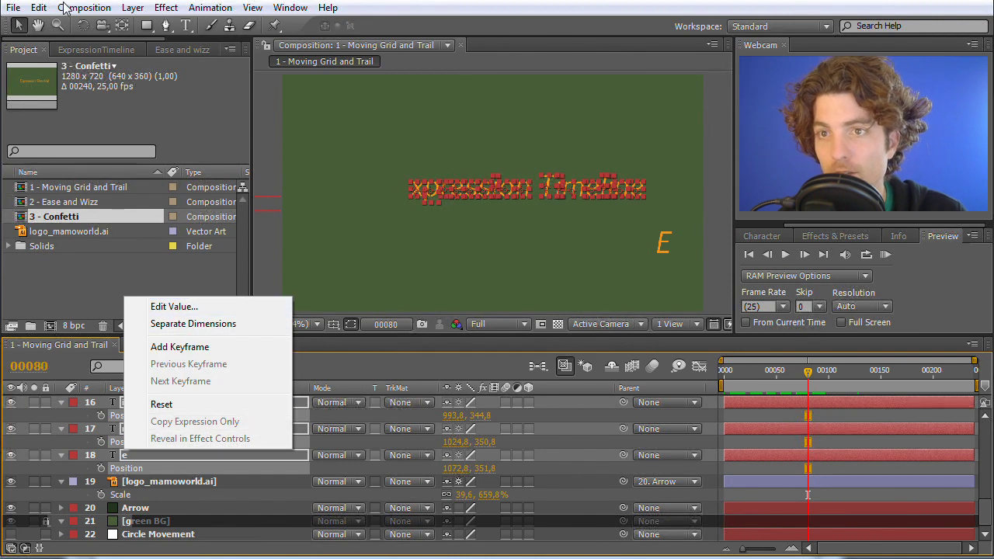
{"action": "left_click", "coordinate": [39, 13]}
{"action": "left_click", "coordinate": [39, 12]}
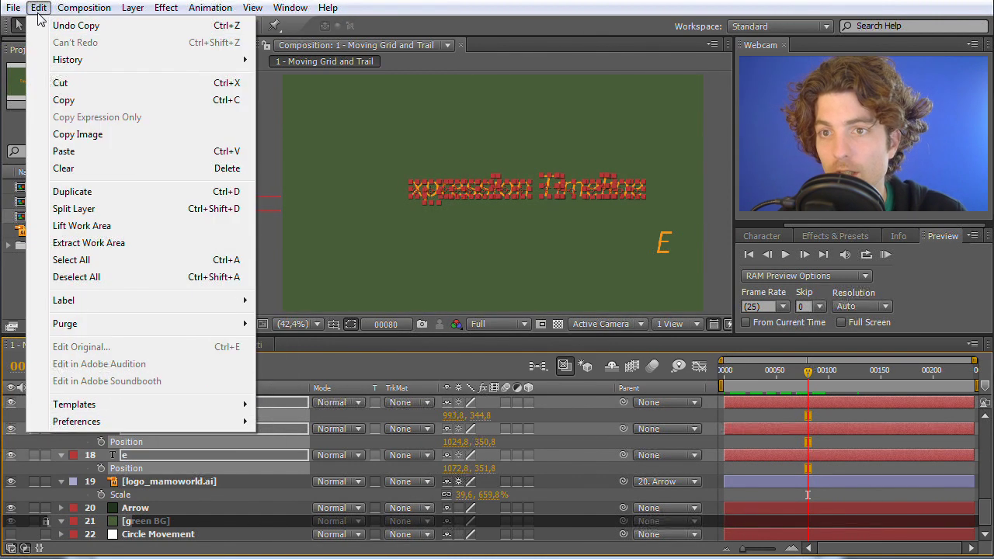
{"action": "left_click", "coordinate": [74, 151]}
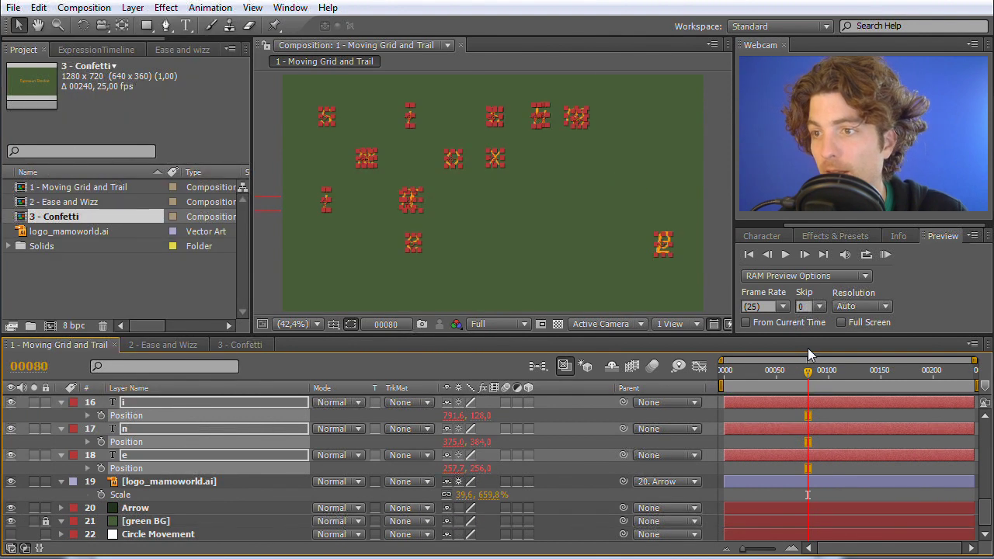
{"action": "left_click", "coordinate": [884, 256]}
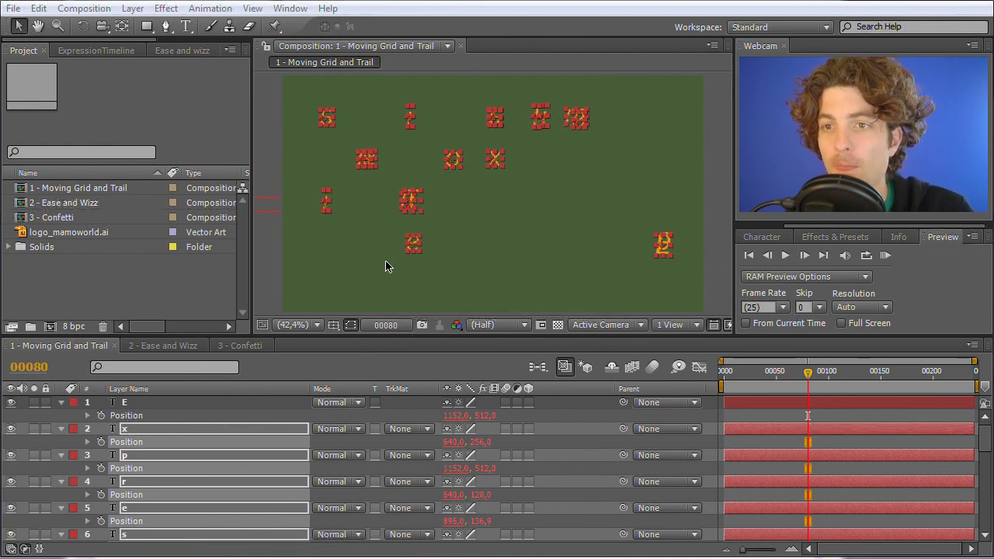
Open the ExpressionTimeline script, widen its area, and add a new expression covering frames 0 to infinity
{"action": "left_click", "coordinate": [109, 49]}
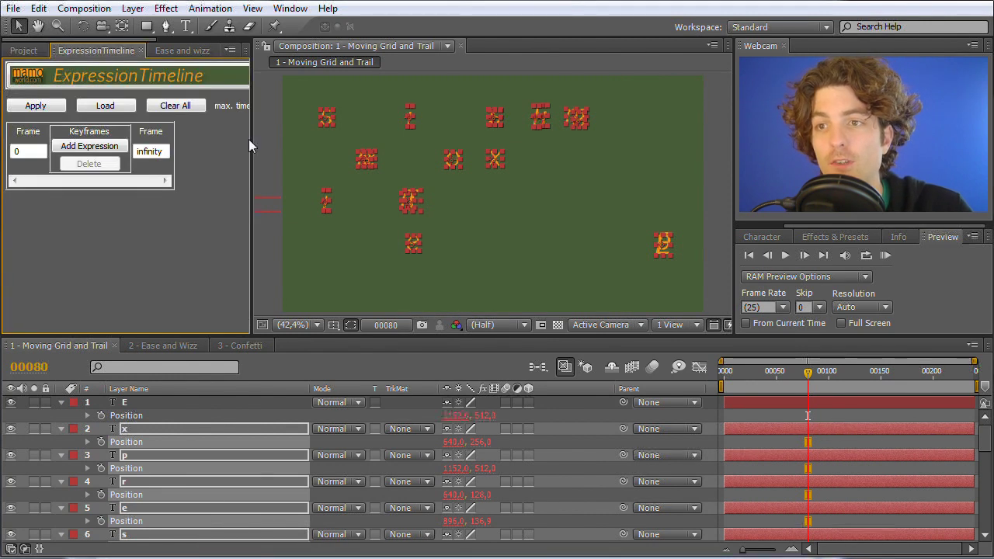
{"action": "left_click_drag", "start_coordinate": [251, 130], "coordinate": [368, 129]}
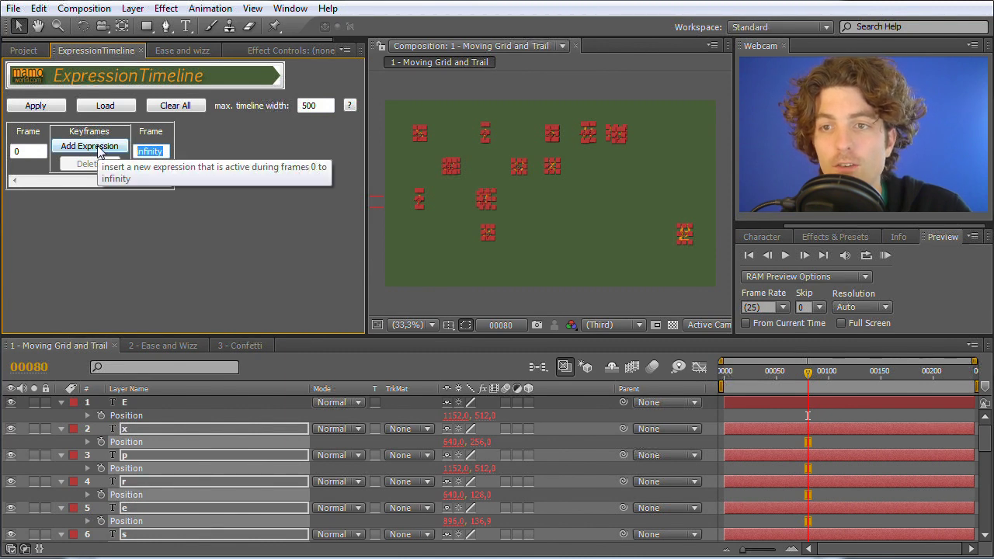
{"action": "left_click", "coordinate": [99, 148]}
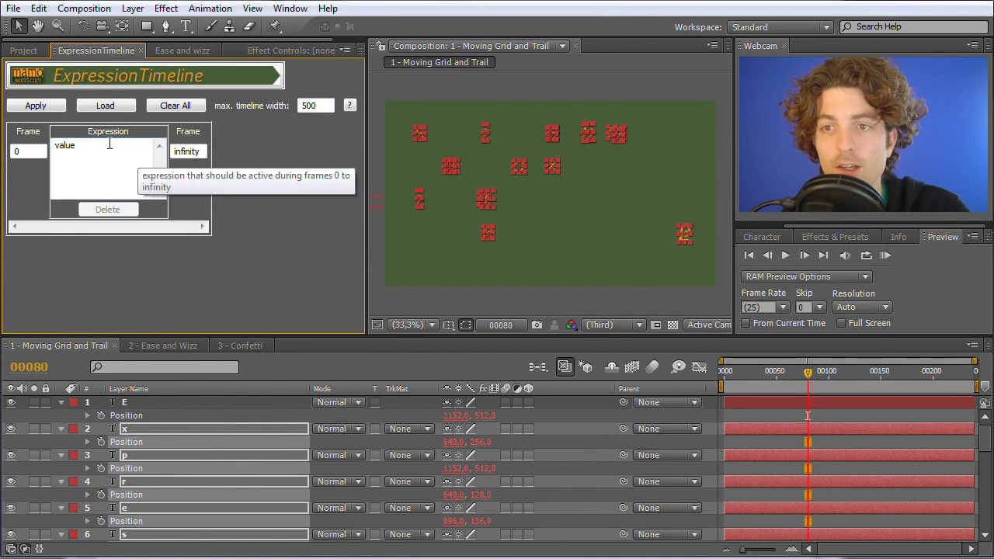
Copy the complete Random Grid Movement expression from the web page and paste it into the expression box starting at frame 0
{"action": "key", "text": "alt+Tab"}
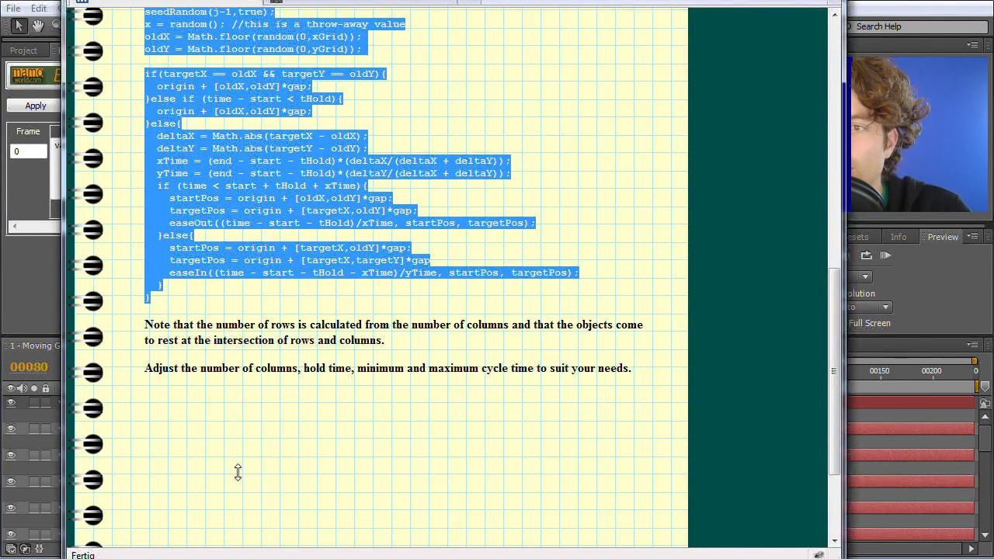
{"action": "left_click_drag", "start_coordinate": [183, 305], "coordinate": [144, 355]}
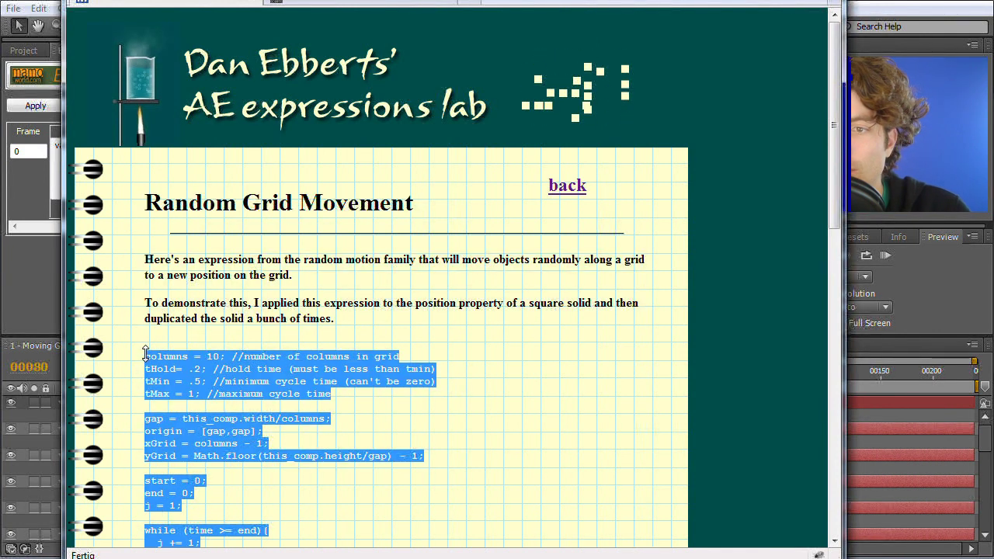
{"action": "left_click", "coordinate": [49, 234]}
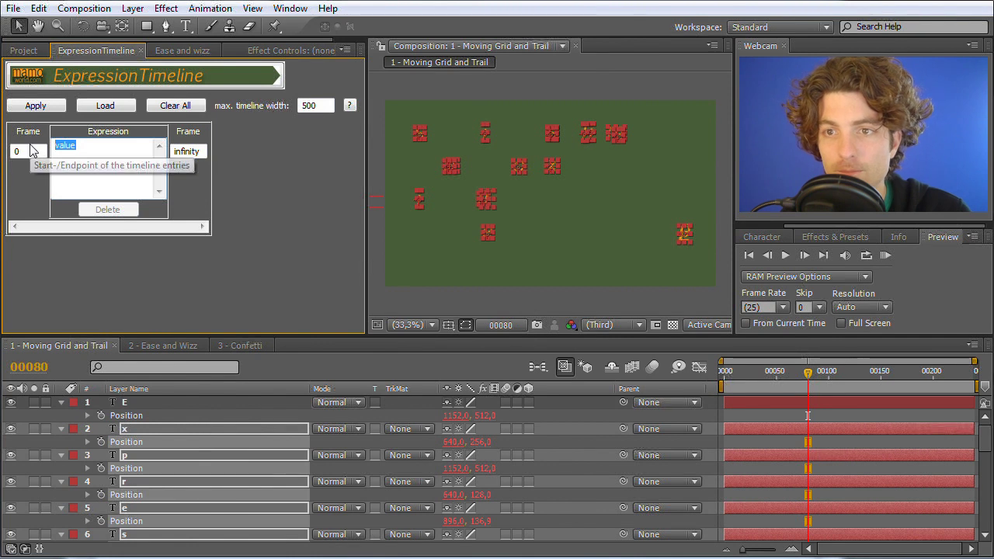
{"action": "key", "text": "ctrl+v"}
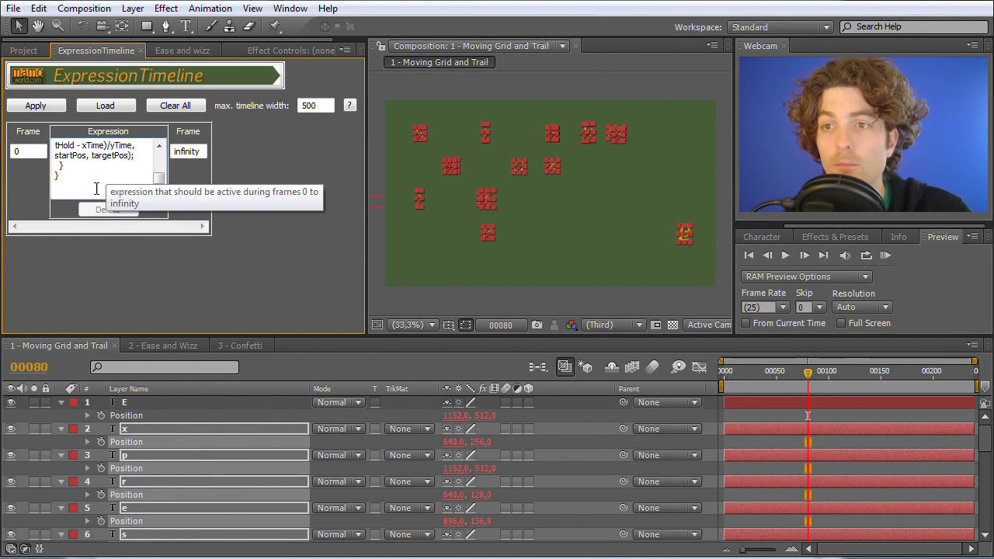
Set the end frame of the random grid expression to 100, so keyframes take over from there to infinity
{"action": "left_click", "coordinate": [195, 153]}
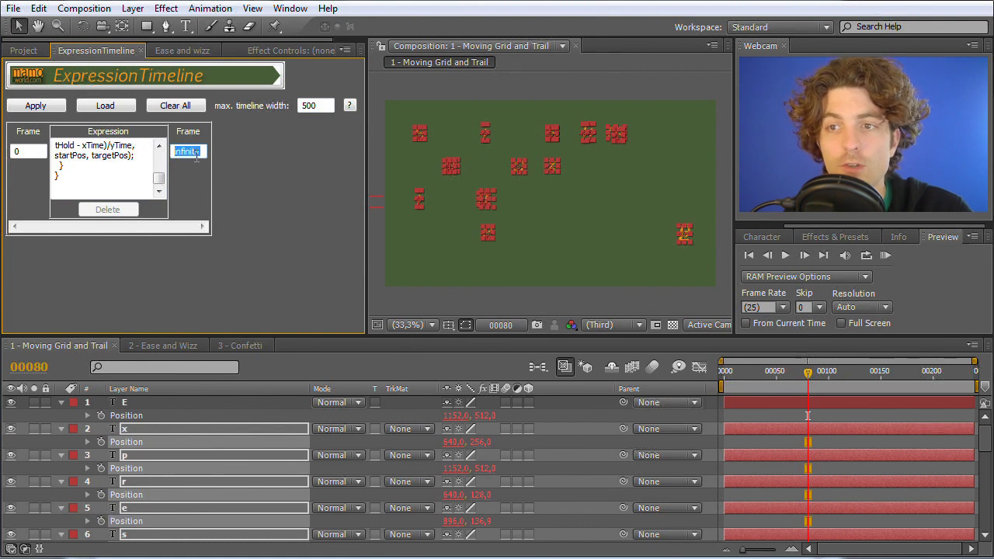
{"action": "type", "text": "100"}
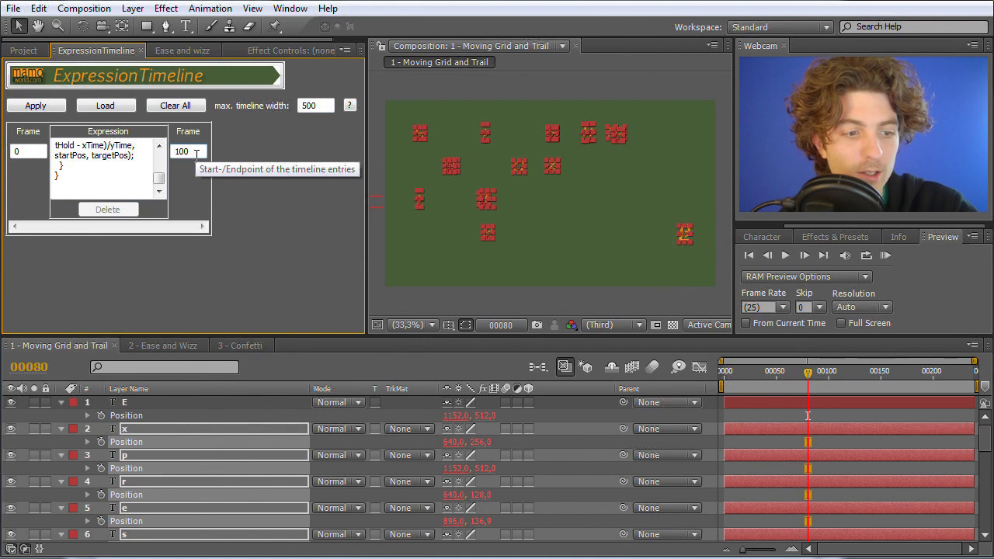
{"action": "key", "text": "Return"}
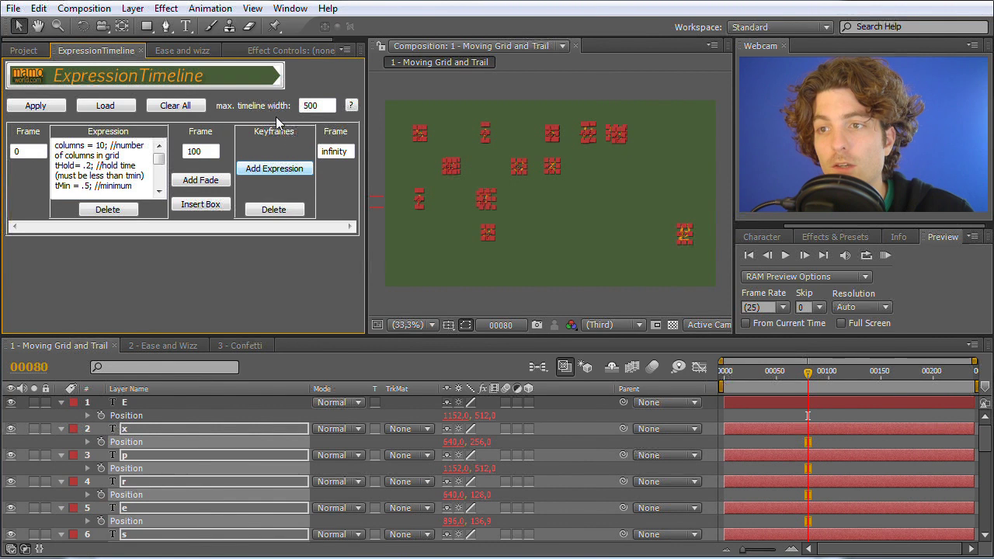
Apply the expression timeline to the Position properties of the title letter layers
{"action": "left_click", "coordinate": [28, 416]}
{"action": "left_click_drag", "start_coordinate": [41, 420], "coordinate": [115, 475]}
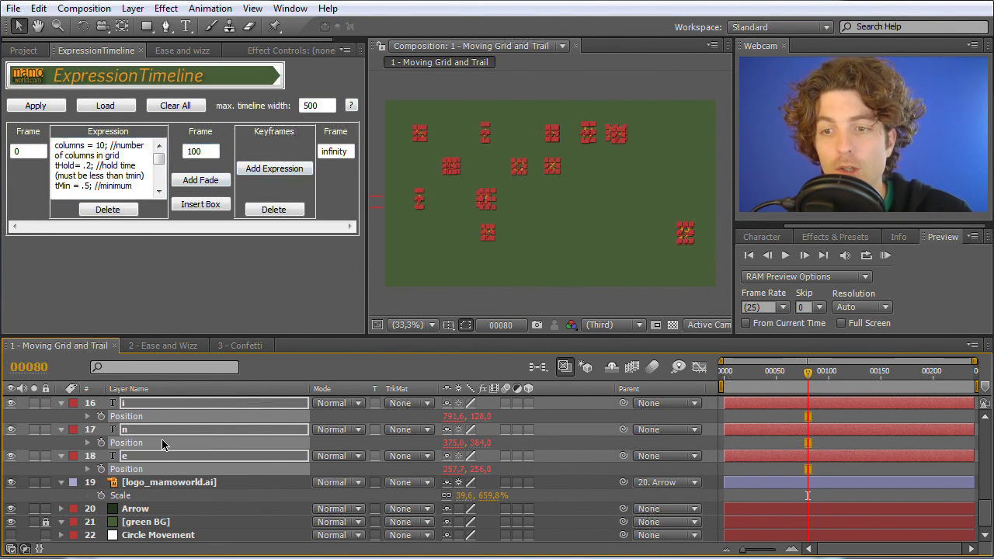
{"action": "left_click", "coordinate": [36, 105]}
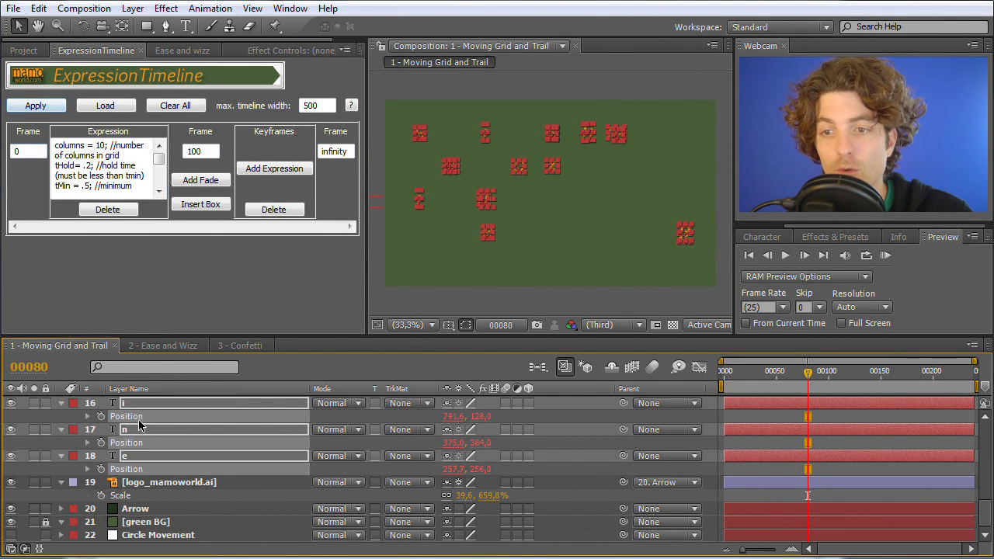
{"action": "left_click", "coordinate": [53, 109]}
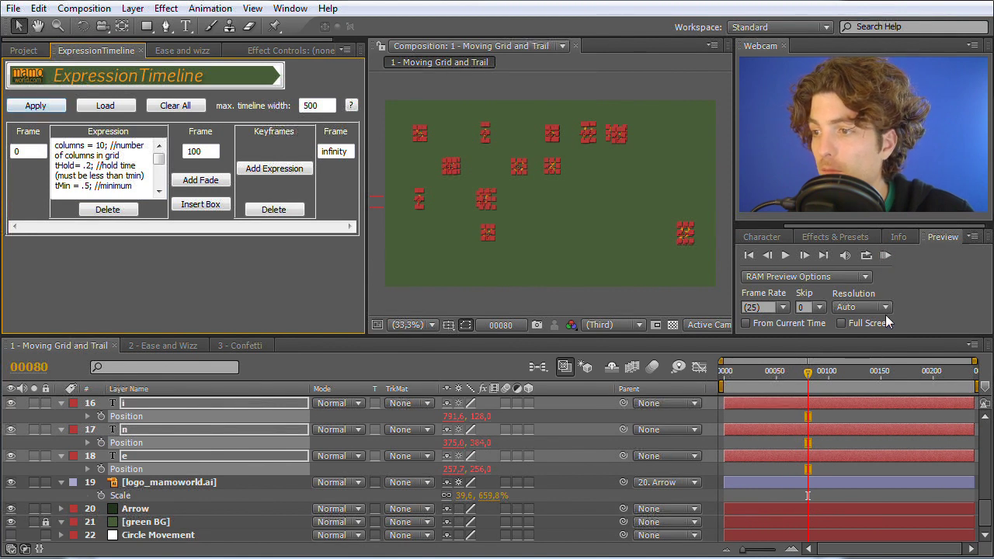
Preview the composition and move the current time to frame 101 to check the switch from expression to keyframes
{"action": "left_click", "coordinate": [885, 256]}
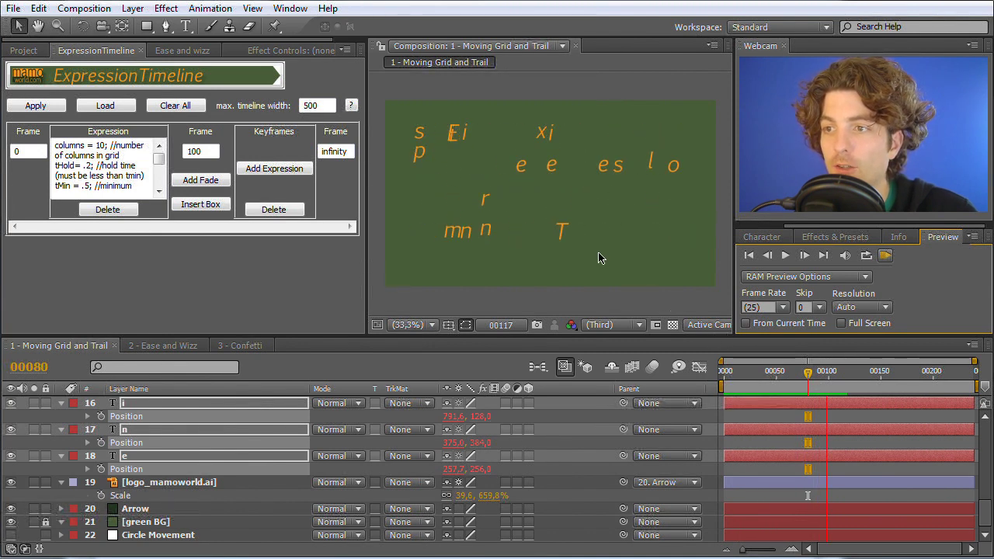
{"action": "key", "text": "space"}
{"action": "left_click_drag", "start_coordinate": [808, 375], "coordinate": [829, 378]}
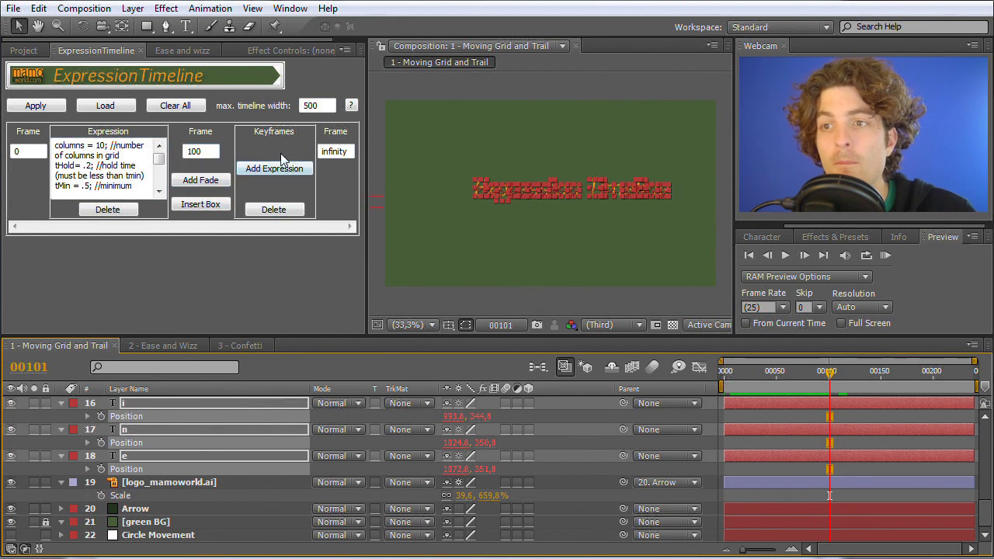
Add a fade at frame 100 between the expression and the keyframes, with a duration of 50 frames
{"action": "left_click", "coordinate": [195, 181]}
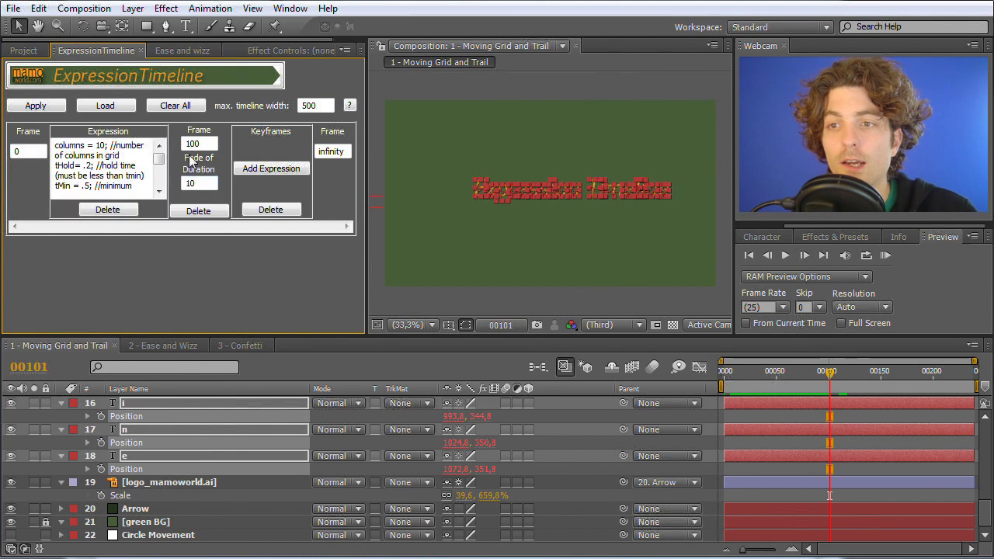
{"action": "double_click", "coordinate": [201, 181]}
{"action": "type", "text": "5"}
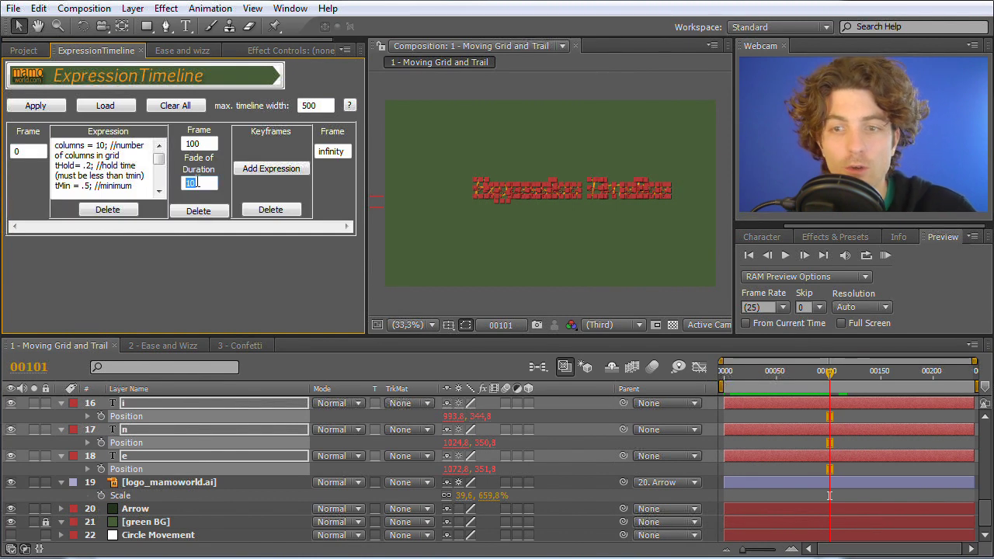
{"action": "type", "text": "0"}
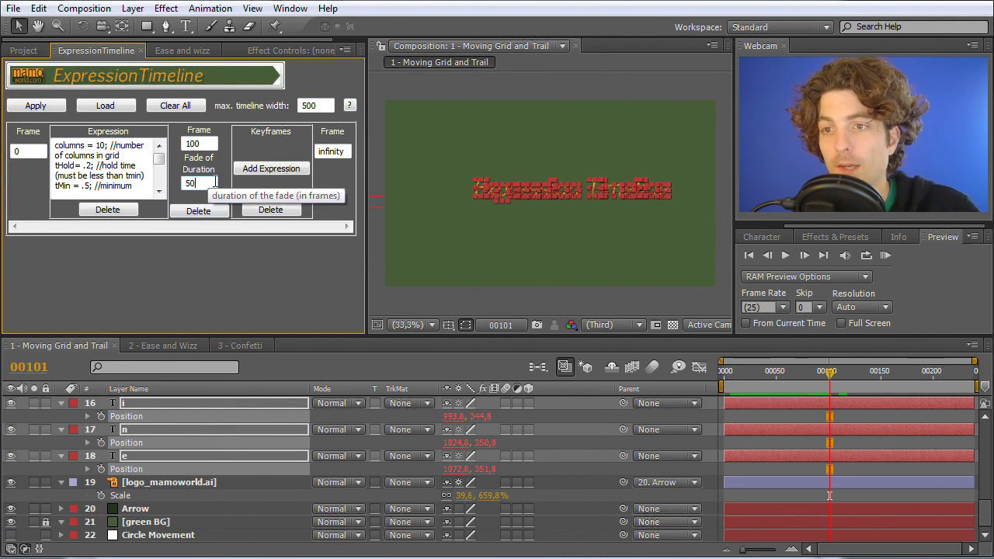
Select the Position properties of letter layers 1 through 18 and apply the expression timeline with its fade to them
{"action": "left_click_drag", "start_coordinate": [57, 470], "coordinate": [133, 419]}
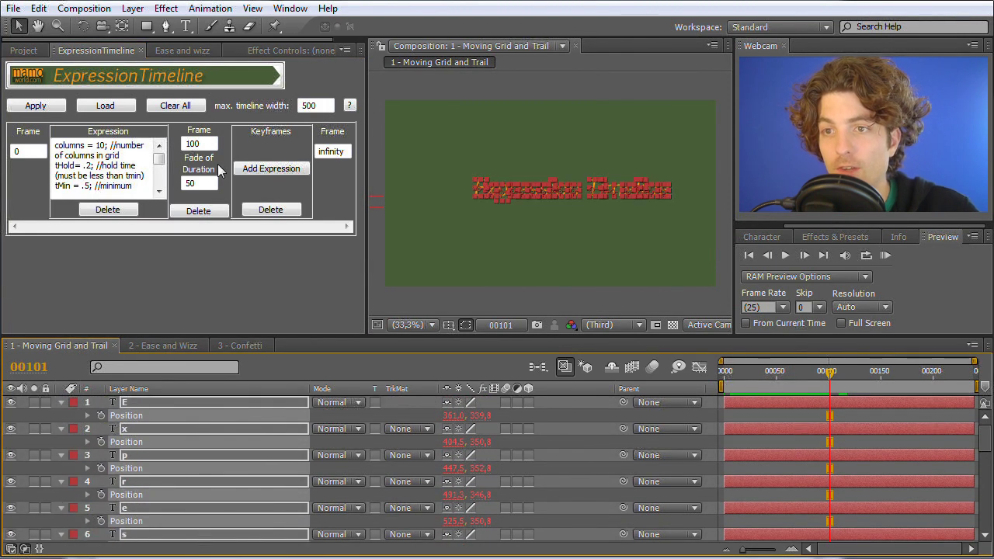
{"action": "left_click", "coordinate": [38, 105]}
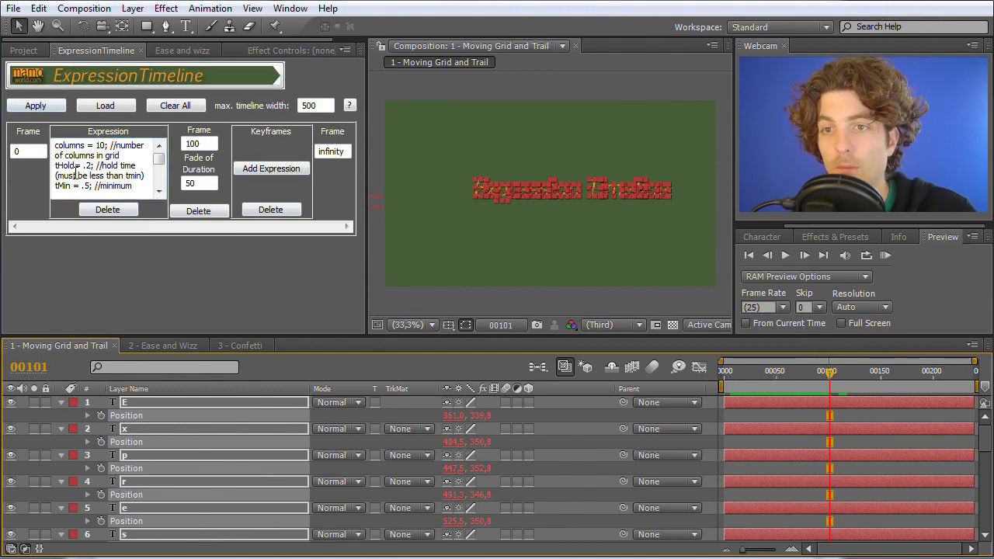
{"action": "left_click", "coordinate": [49, 110]}
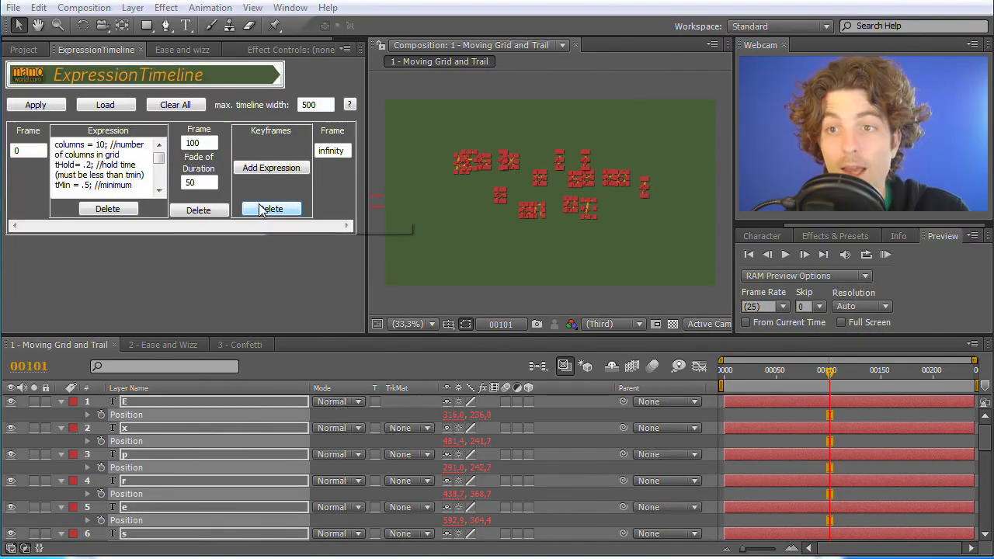
{"action": "left_click", "coordinate": [289, 171]}
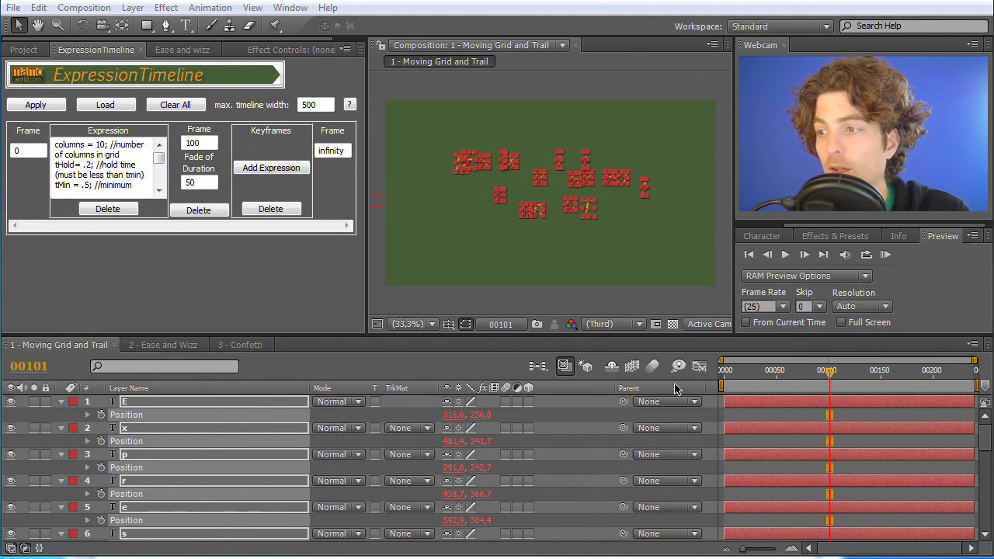
Move the Circle Movement layer from the end of the layer stack to layer 1, above all the letters
{"action": "left_click_drag", "start_coordinate": [985, 432], "coordinate": [983, 546]}
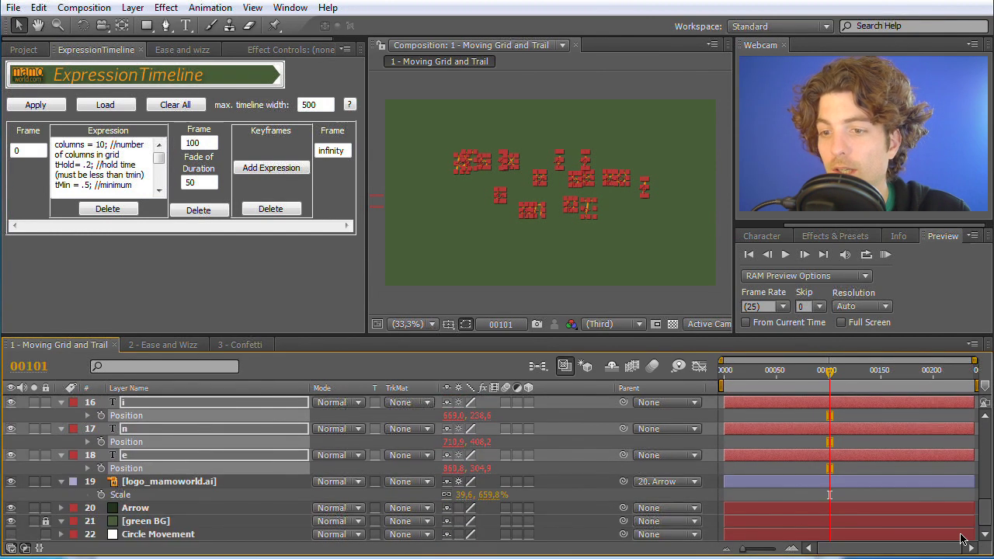
{"action": "left_click", "coordinate": [171, 534]}
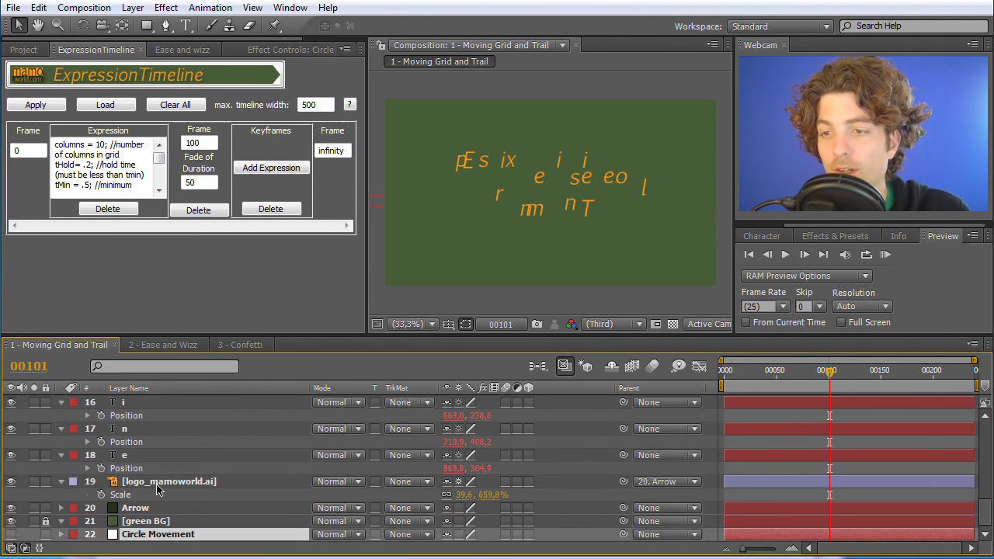
{"action": "left_click_drag", "start_coordinate": [146, 536], "coordinate": [143, 404]}
{"action": "left_click_drag", "start_coordinate": [985, 449], "coordinate": [980, 534]}
{"action": "left_click_drag", "start_coordinate": [136, 538], "coordinate": [137, 401]}
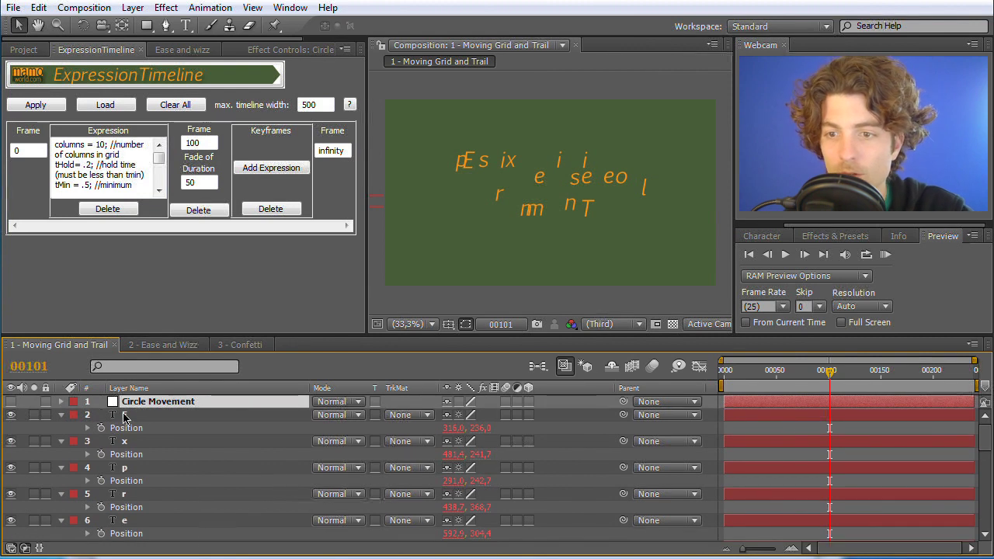
Reveal the Circle Movement layer's Position property and view the full code of its expression
{"action": "key", "text": "p"}
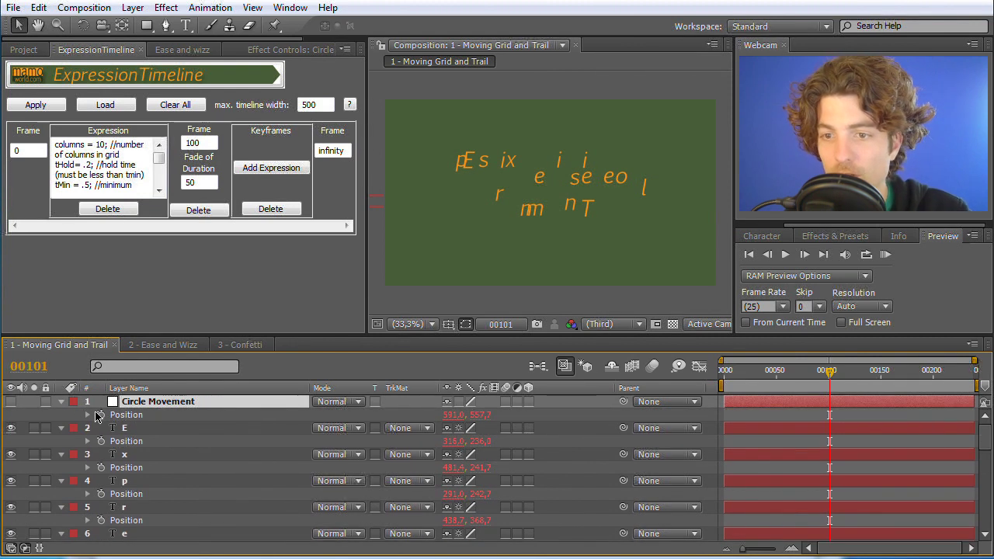
{"action": "left_click", "coordinate": [88, 415]}
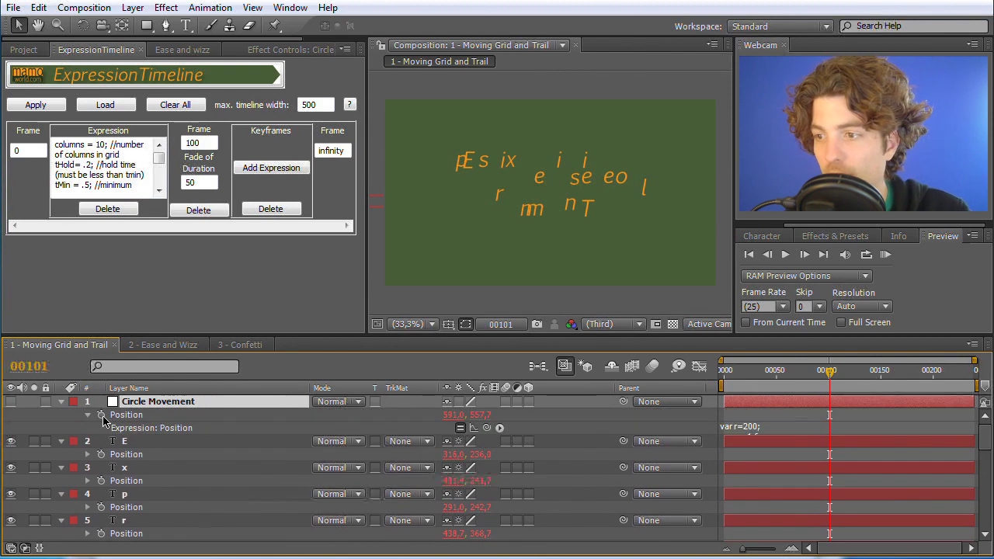
{"action": "left_click", "coordinate": [761, 427]}
{"action": "left_click", "coordinate": [769, 437]}
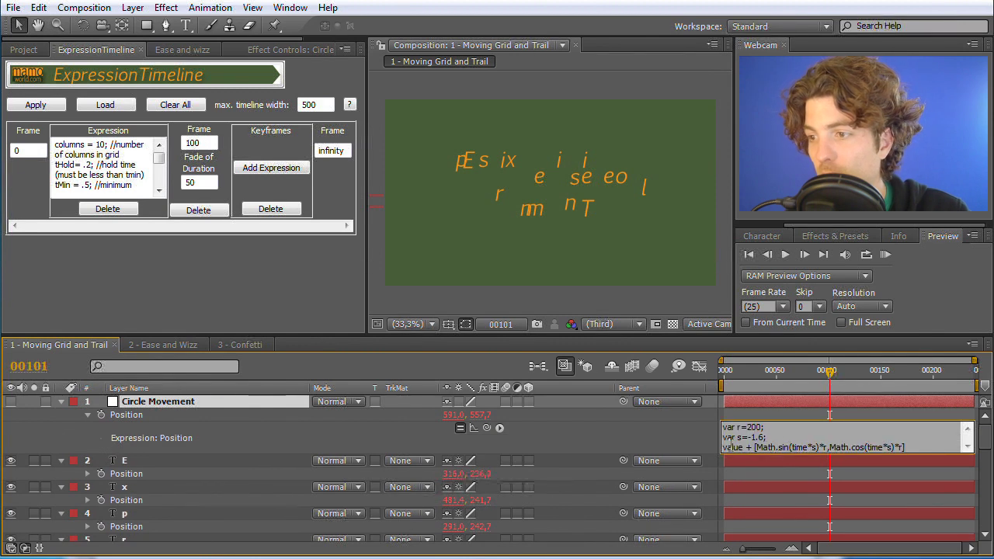
{"action": "left_click", "coordinate": [836, 379]}
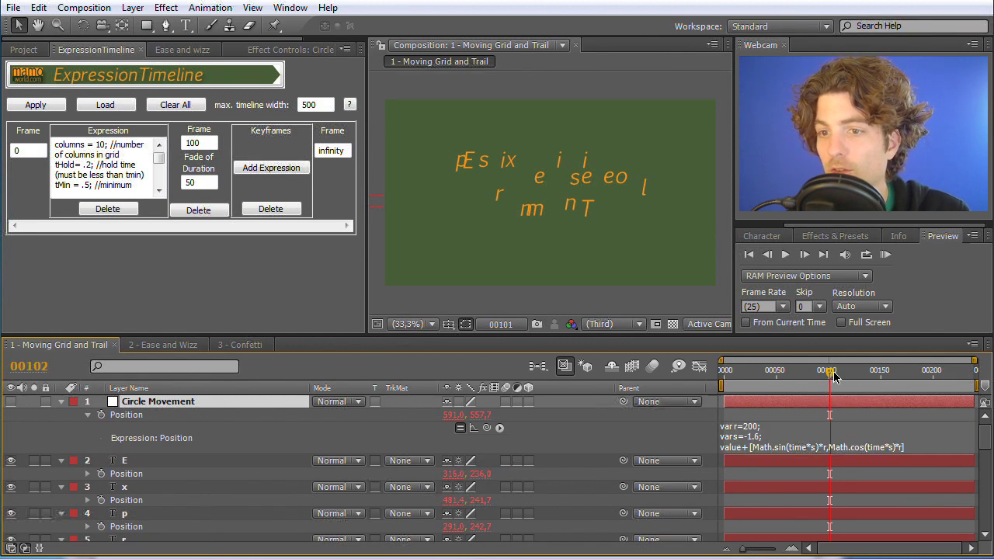
Make the Circle Movement layer visible, solo it, and scrub back to frame 11 to check its motion
{"action": "left_click", "coordinate": [10, 401]}
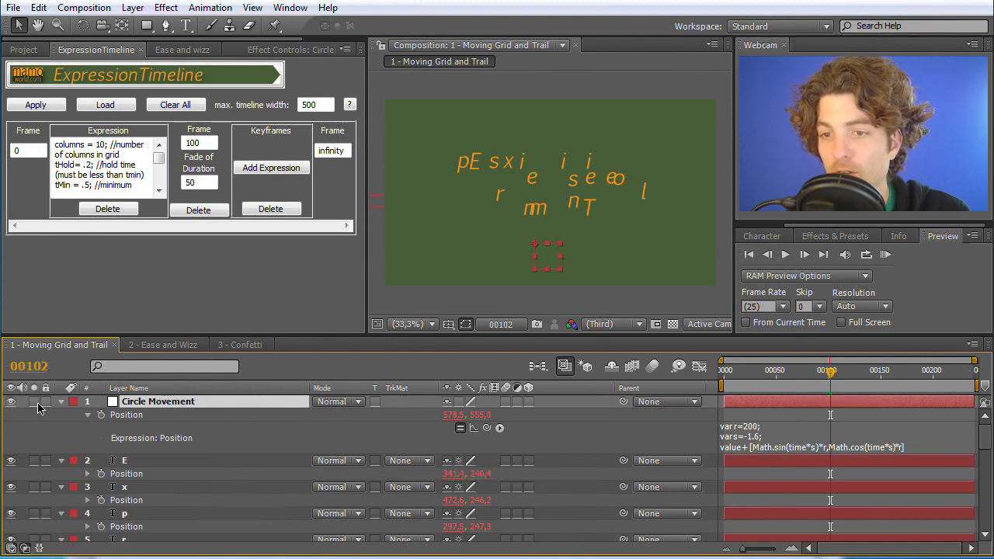
{"action": "left_click", "coordinate": [33, 401]}
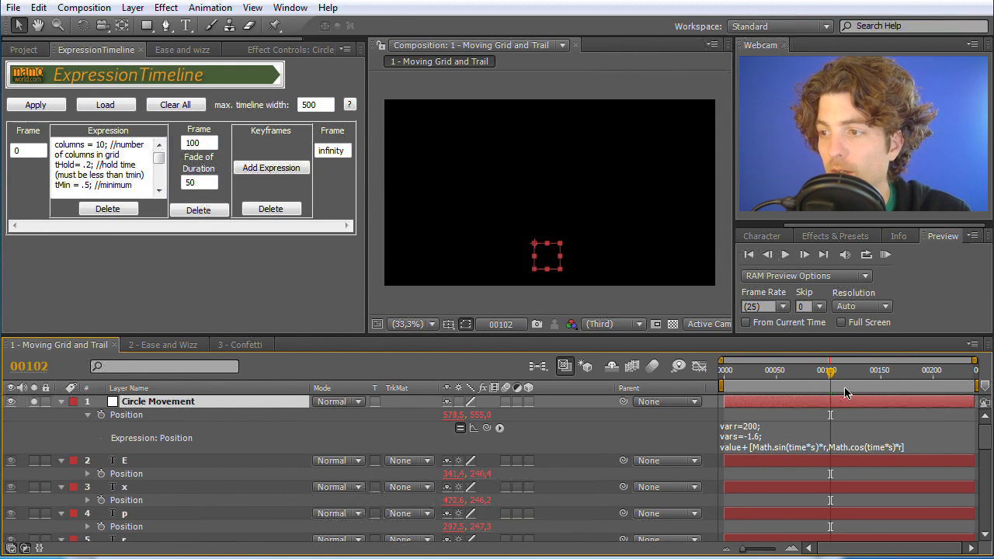
{"action": "left_click_drag", "start_coordinate": [832, 380], "coordinate": [736, 378]}
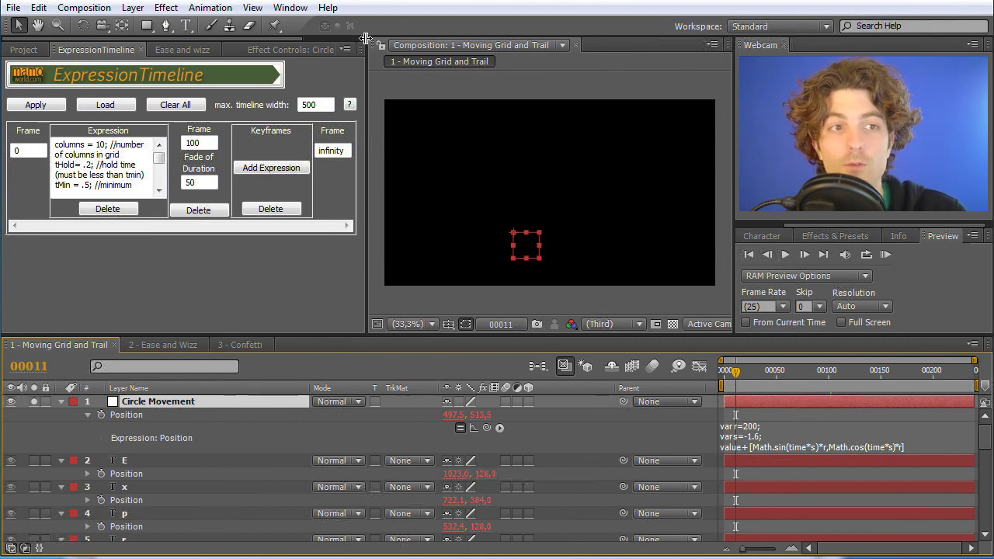
Switch to the web browser and open the Creating Trails page from the Mastering Expressions table of contents on MotionScript.com
{"action": "key", "text": "alt+Tab"}
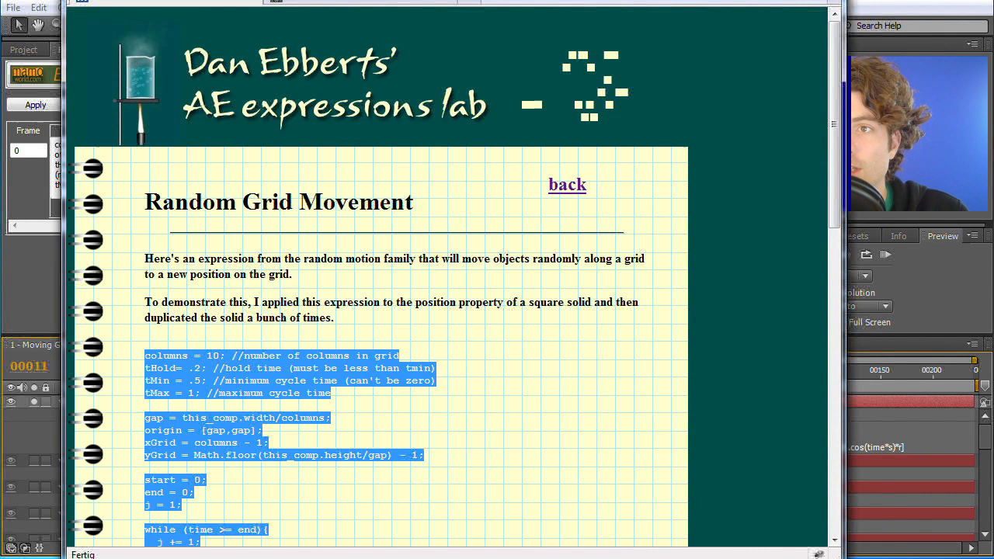
{"action": "left_click", "coordinate": [250, 1]}
{"action": "left_click", "coordinate": [809, 133]}
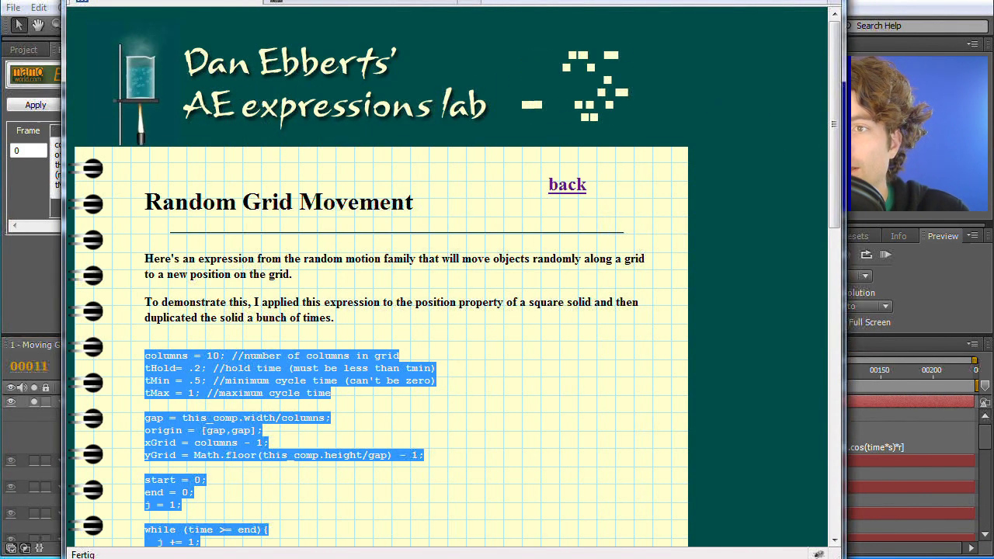
{"action": "key", "text": "alt+Left"}
{"action": "key", "text": "alt+Left"}
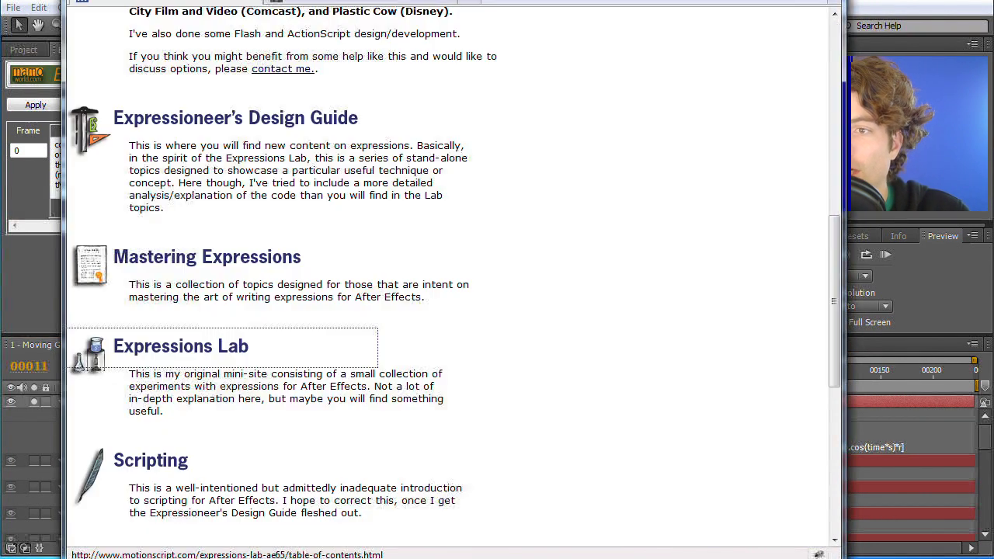
{"action": "left_click", "coordinate": [191, 258]}
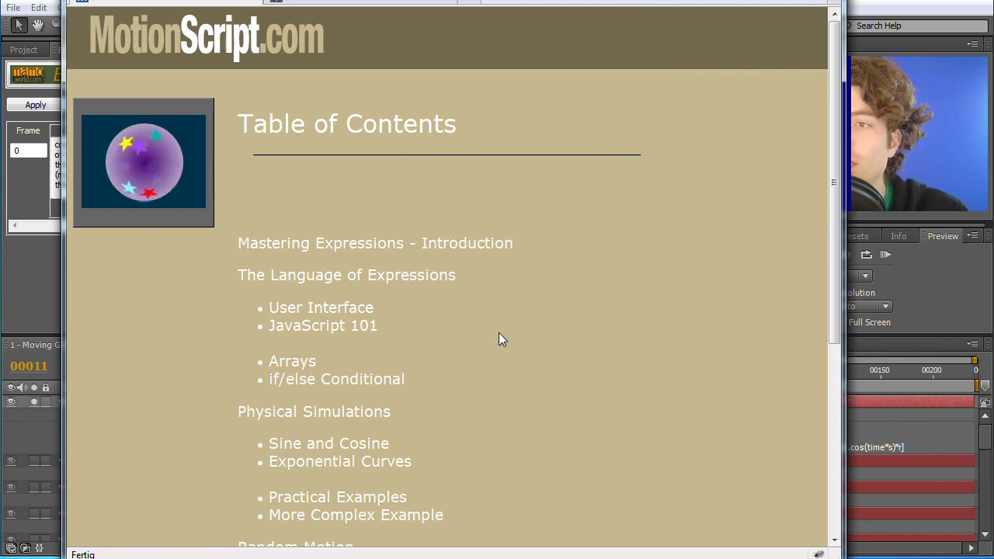
{"action": "left_click_drag", "start_coordinate": [834, 67], "coordinate": [835, 272]}
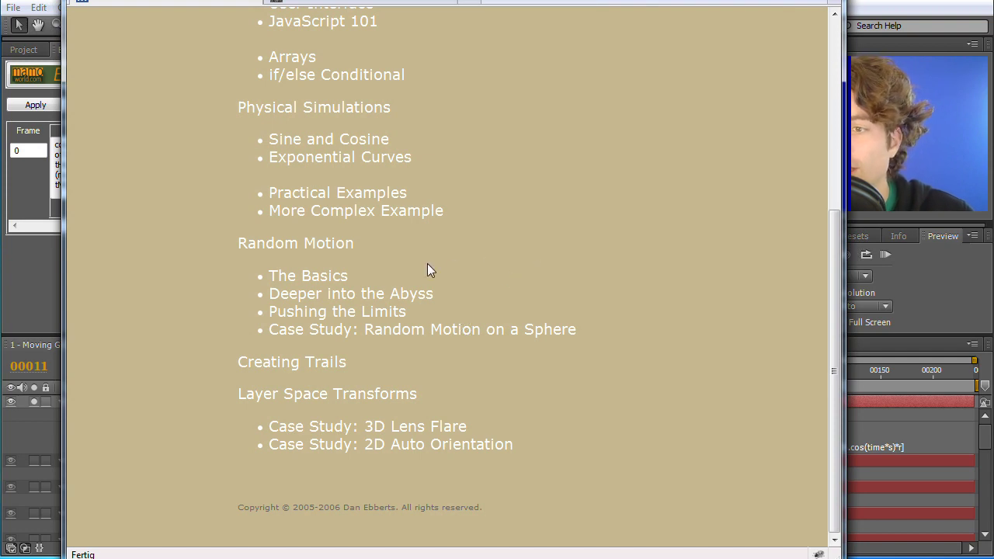
{"action": "left_click", "coordinate": [292, 363]}
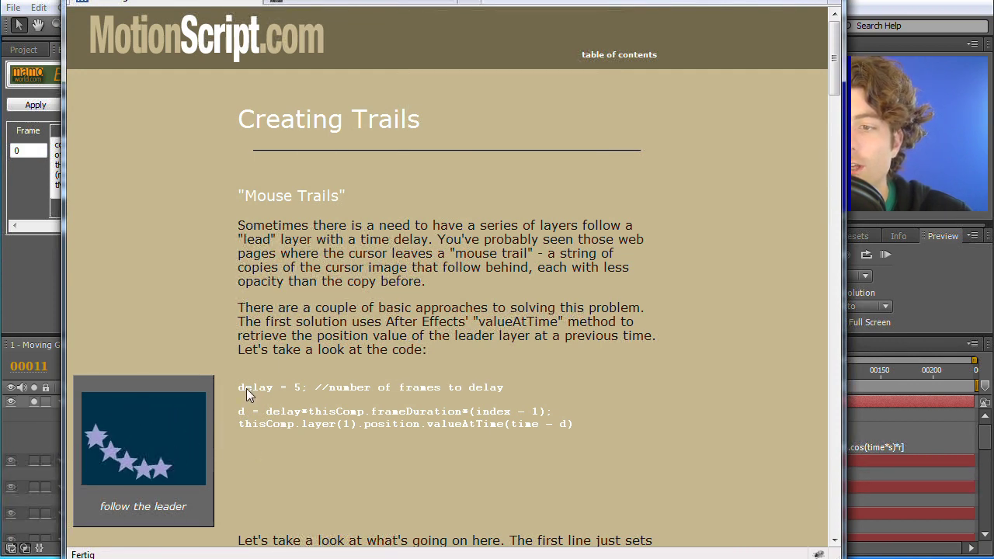
Copy the three-line mouse trail code, from the delay line to valueAtTime, off the Creating Trails page and switch back to After Effects
{"action": "left_click_drag", "start_coordinate": [238, 386], "coordinate": [580, 429]}
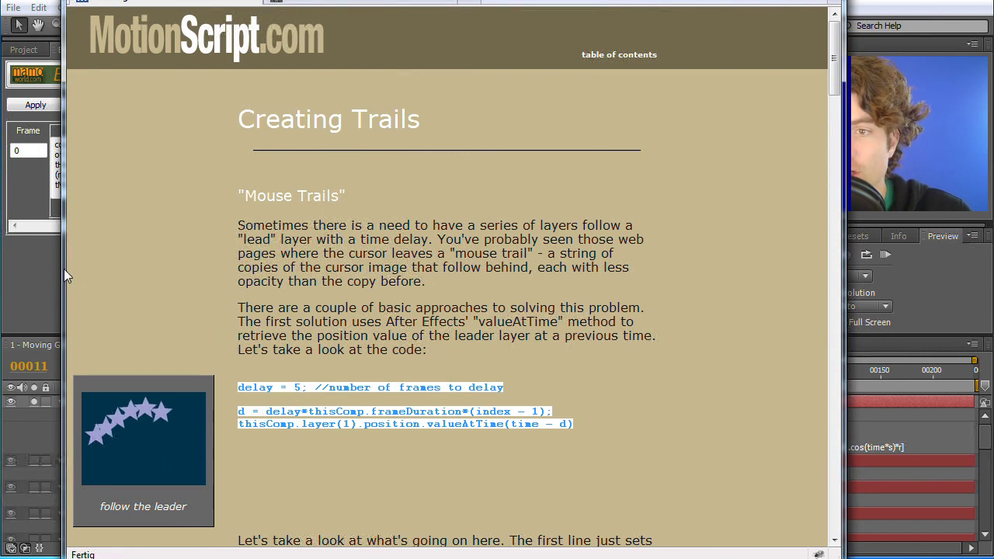
{"action": "left_click", "coordinate": [33, 296]}
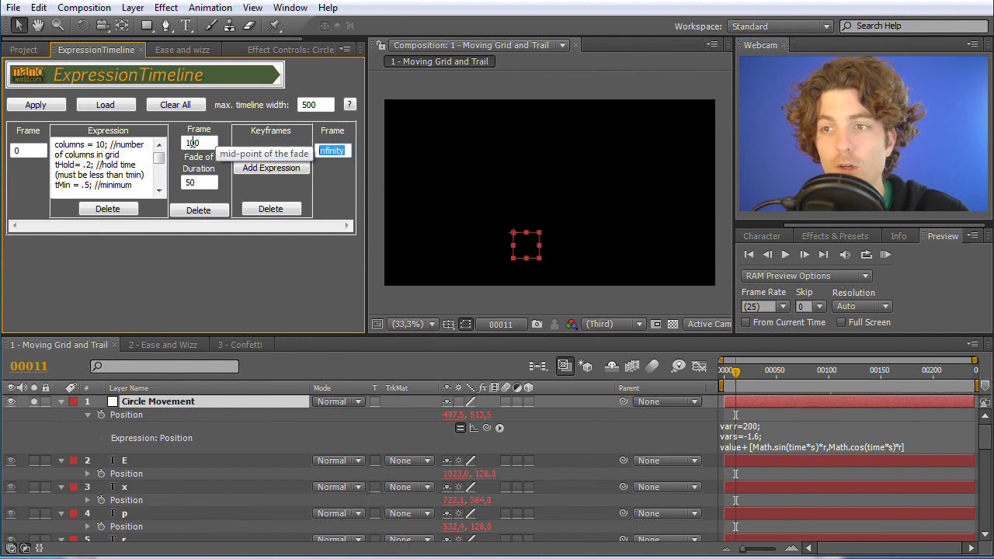
Set the end of the keyframes section after the frame 100 fade to frame 150 and widen the ExpressionTimeline area
{"action": "type", "text": "15"}
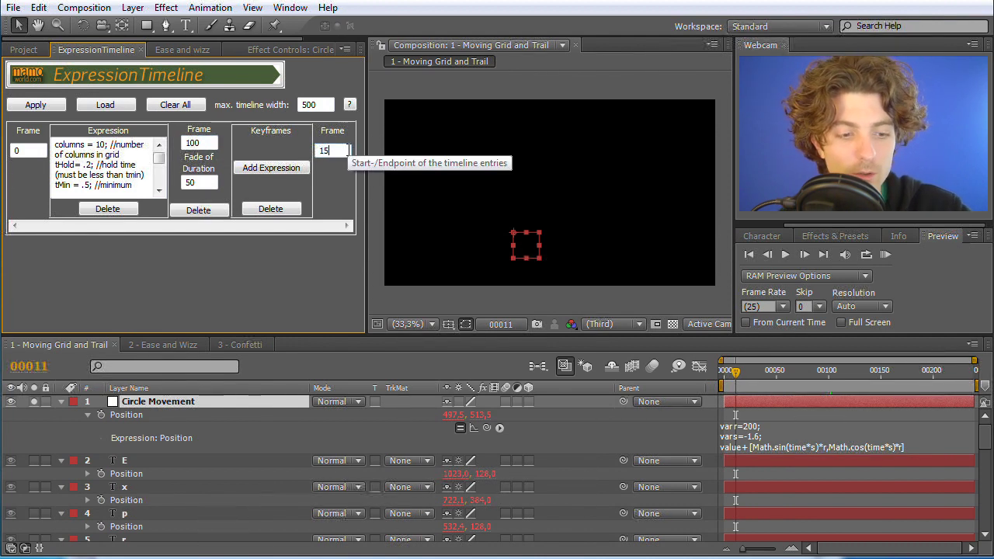
{"action": "type", "text": "0"}
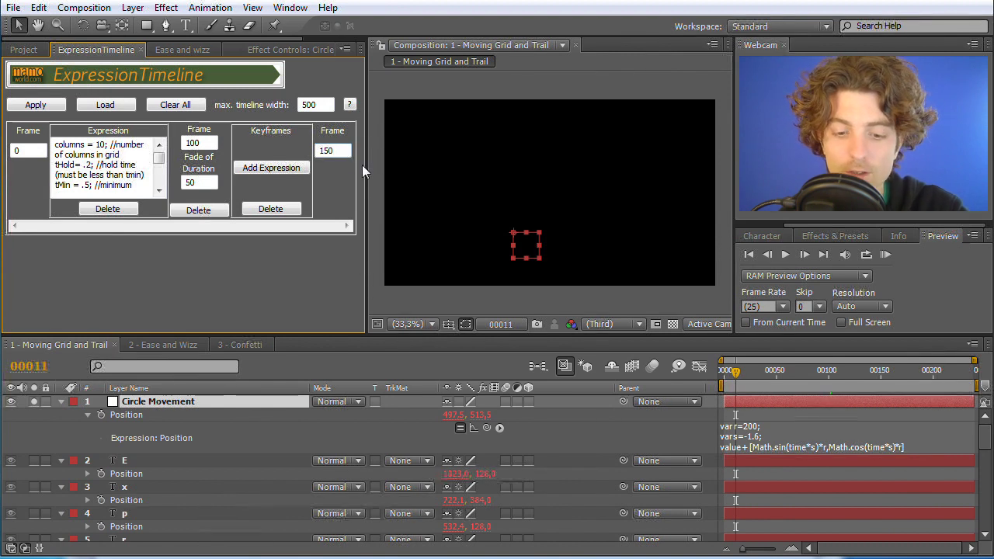
{"action": "key", "text": "Return"}
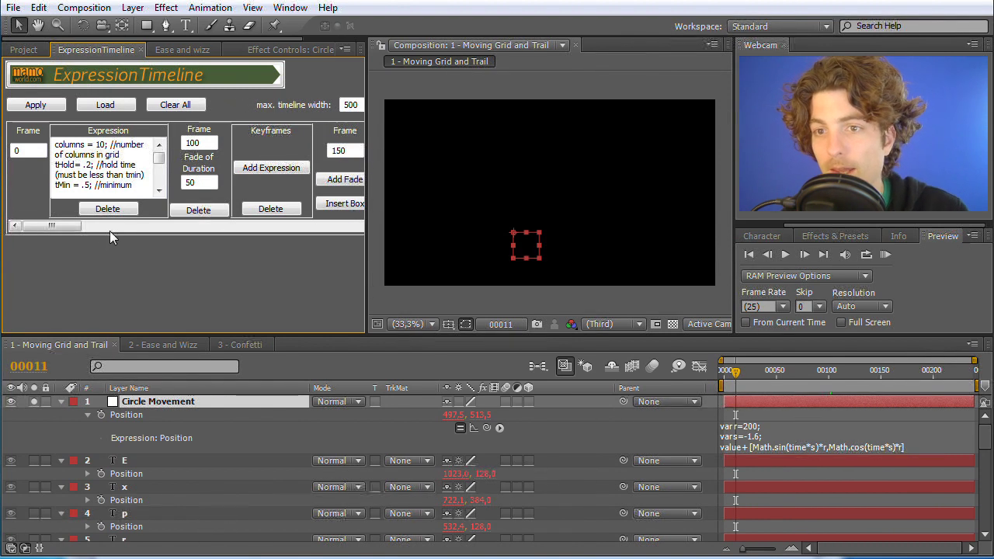
{"action": "left_click_drag", "start_coordinate": [366, 132], "coordinate": [443, 135]}
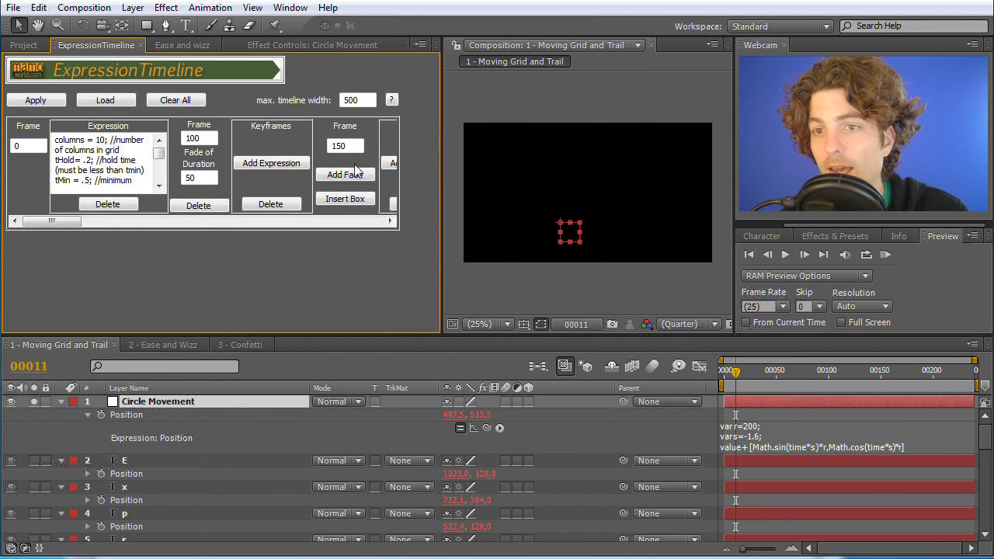
Add an expression to the section starting at frame 150 and paste in the copied trail code with a delay of 5 frames
{"action": "left_click_drag", "start_coordinate": [67, 223], "coordinate": [246, 222]}
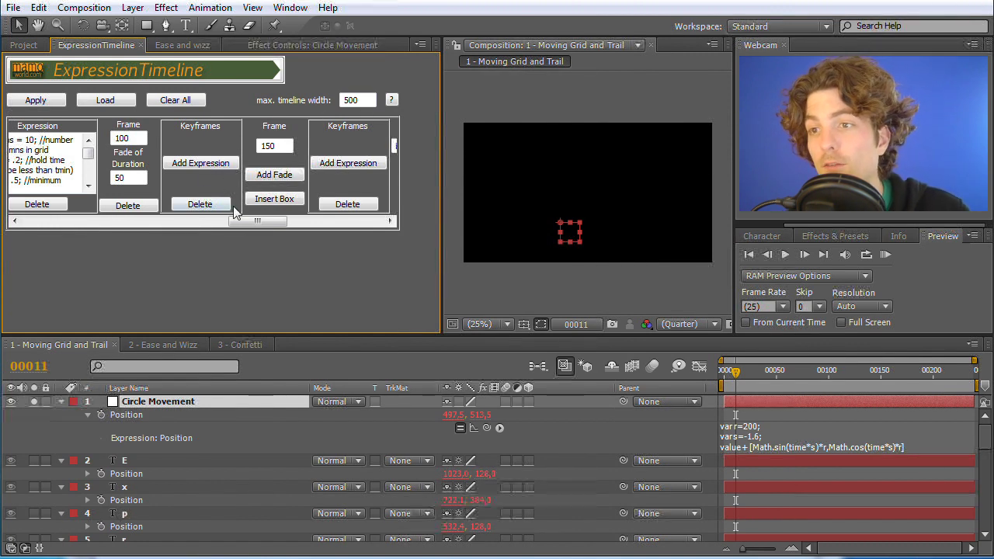
{"action": "key", "text": "Return"}
{"action": "left_click_drag", "start_coordinate": [256, 221], "coordinate": [329, 221]}
{"action": "left_click", "coordinate": [326, 163]}
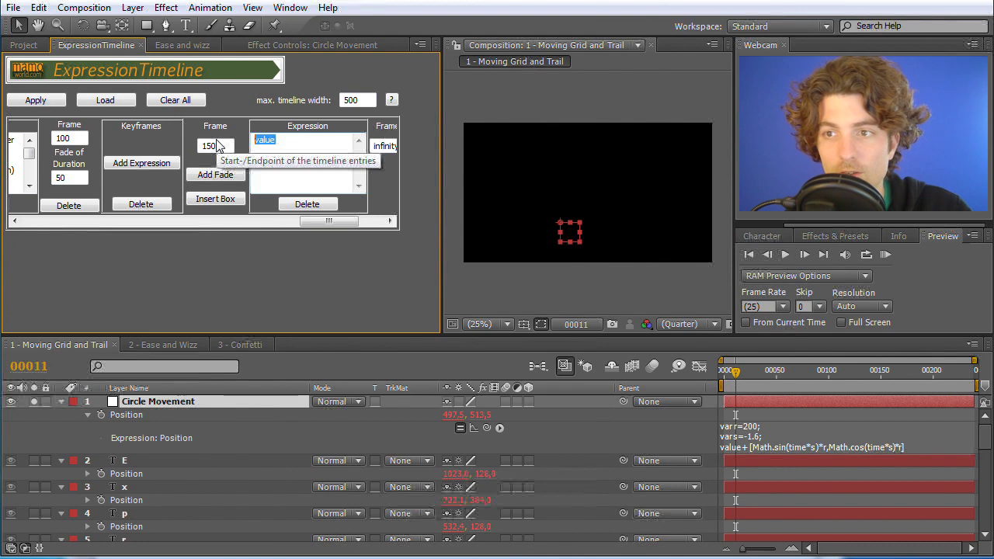
{"action": "type", "text": "d = thisComp.frameDuration*(index - 1); thisComp.layer(1).position.valueAtTime(time - d)"}
{"action": "key", "text": "alt+Tab"}
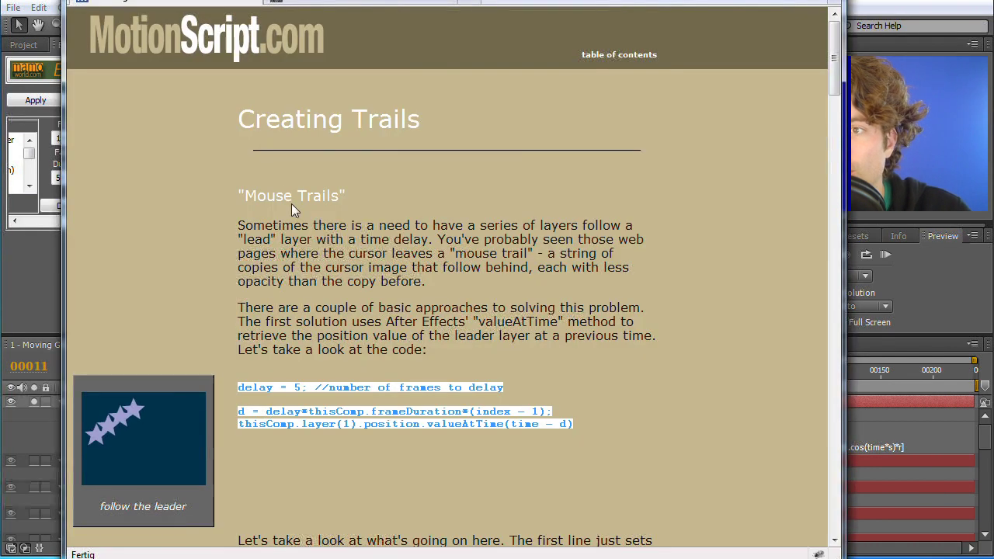
{"action": "left_click", "coordinate": [42, 297]}
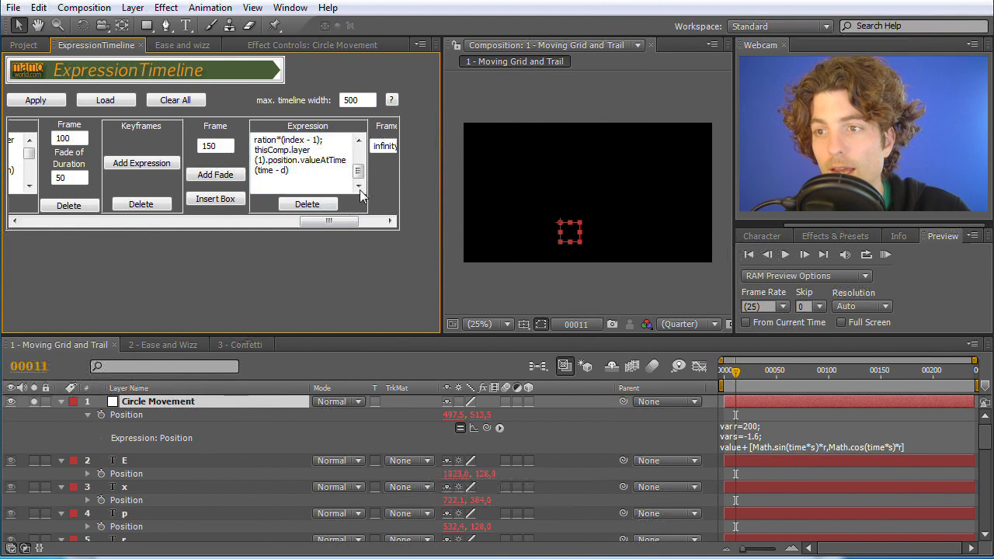
Set the end of the trail expression's section to frame 200
{"action": "left_click_drag", "start_coordinate": [338, 221], "coordinate": [351, 117]}
{"action": "left_click_drag", "start_coordinate": [397, 147], "coordinate": [372, 146]}
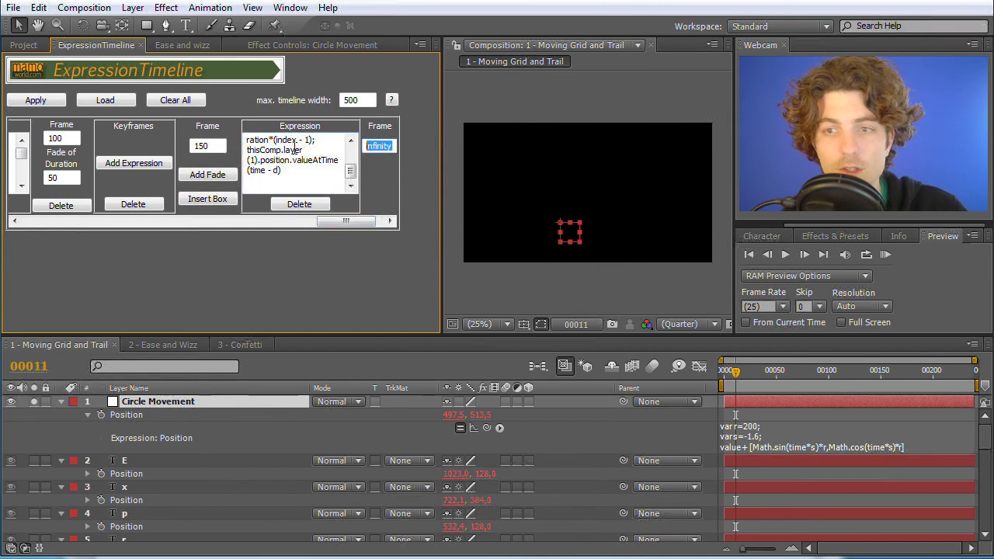
{"action": "type", "text": "200"}
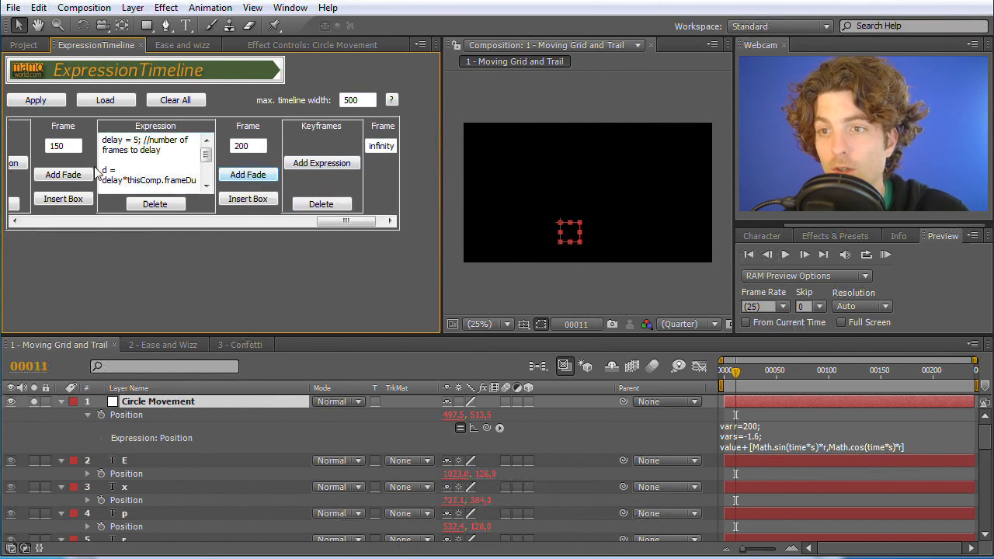
Add fades at frame 150 and frame 200, each with a duration of 20 frames
{"action": "left_click_drag", "start_coordinate": [346, 220], "coordinate": [262, 220]}
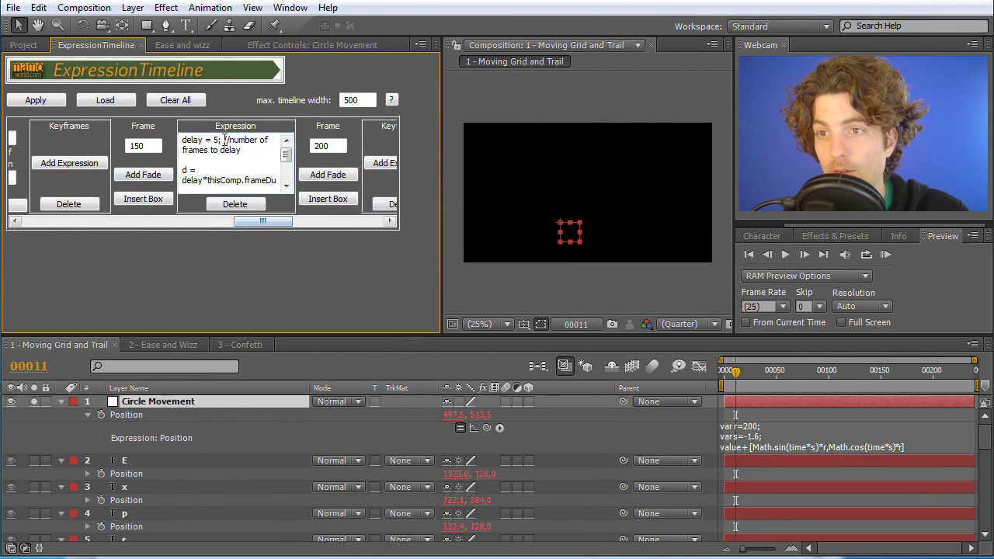
{"action": "left_click", "coordinate": [152, 176]}
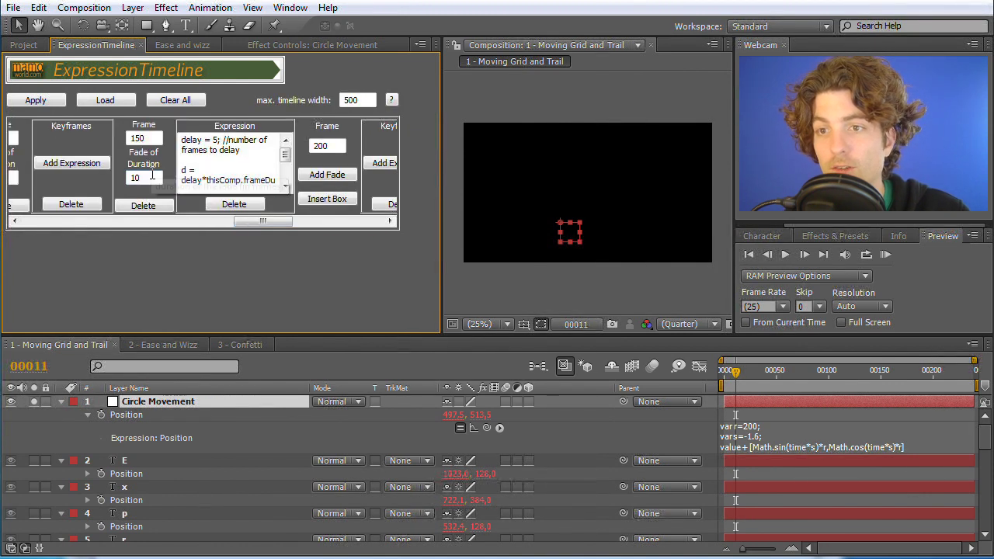
{"action": "left_click", "coordinate": [152, 178]}
{"action": "type", "text": "20"}
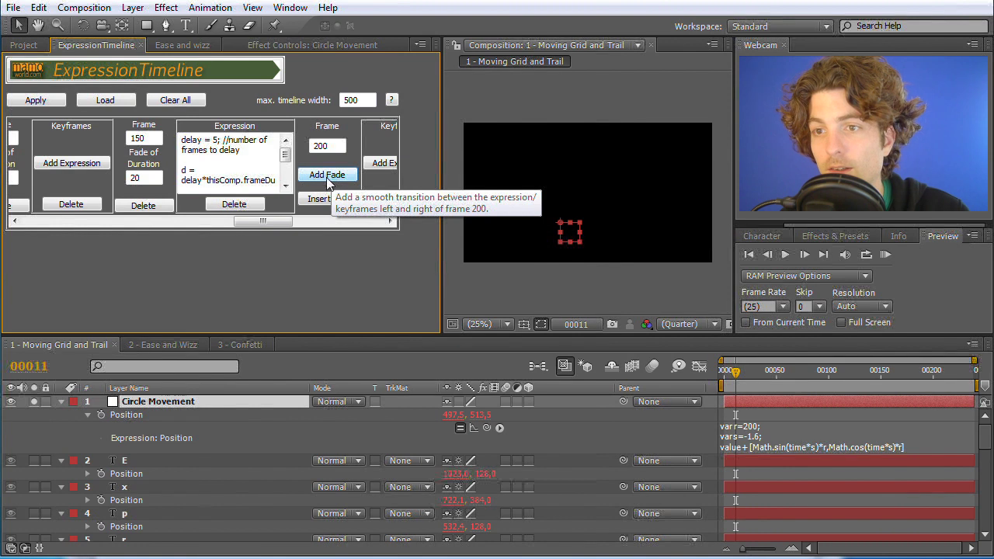
{"action": "left_click_drag", "start_coordinate": [259, 222], "coordinate": [264, 224]}
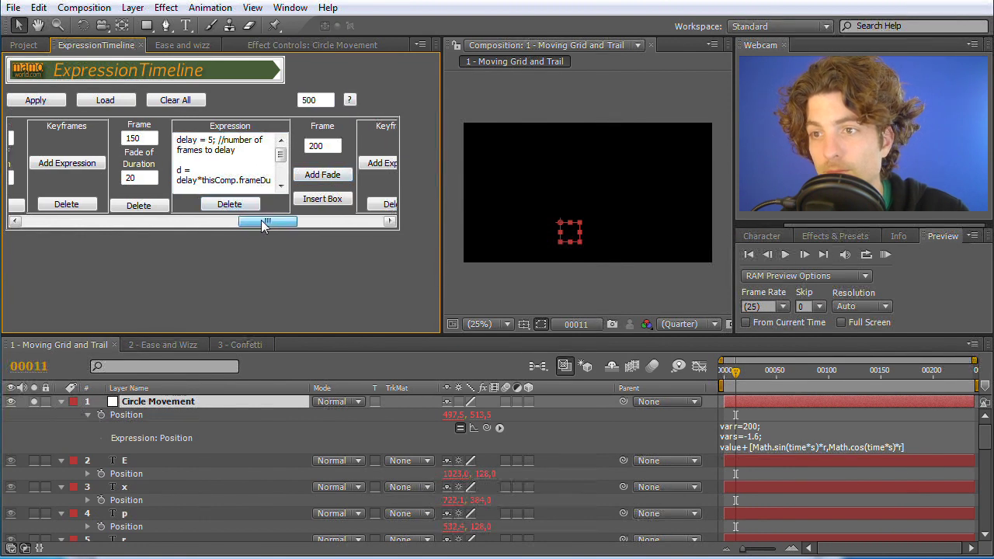
{"action": "left_click", "coordinate": [315, 176]}
{"action": "type", "text": "20"}
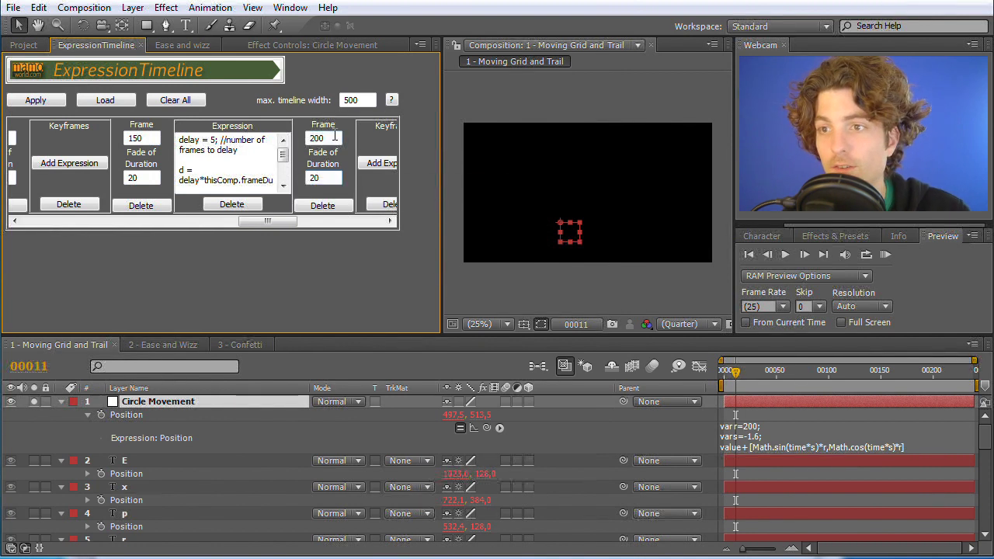
Review the timeline entries and apply the expression timeline to the Position properties of all letter layers, from layer 2 to layer 19
{"action": "left_click_drag", "start_coordinate": [279, 221], "coordinate": [62, 221]}
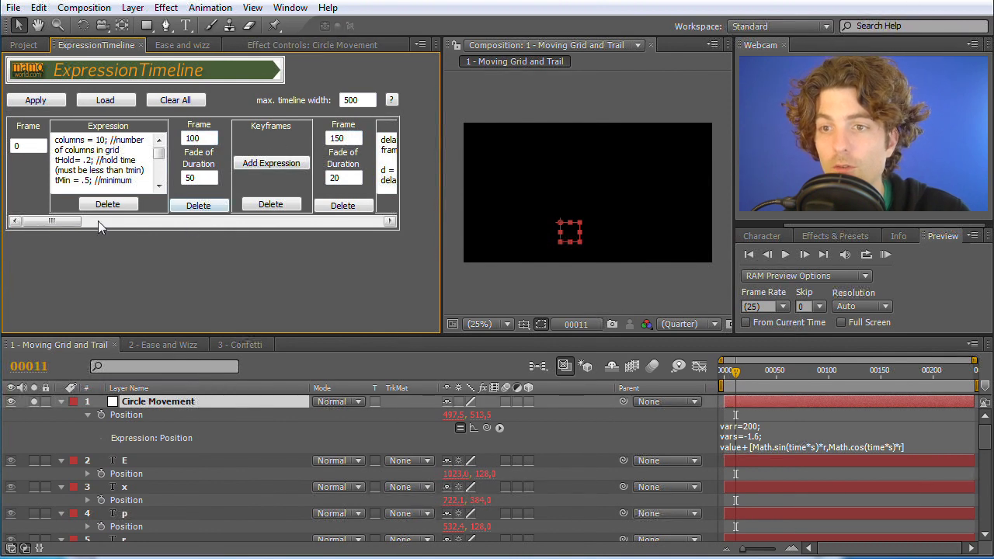
{"action": "left_click_drag", "start_coordinate": [53, 223], "coordinate": [280, 223]}
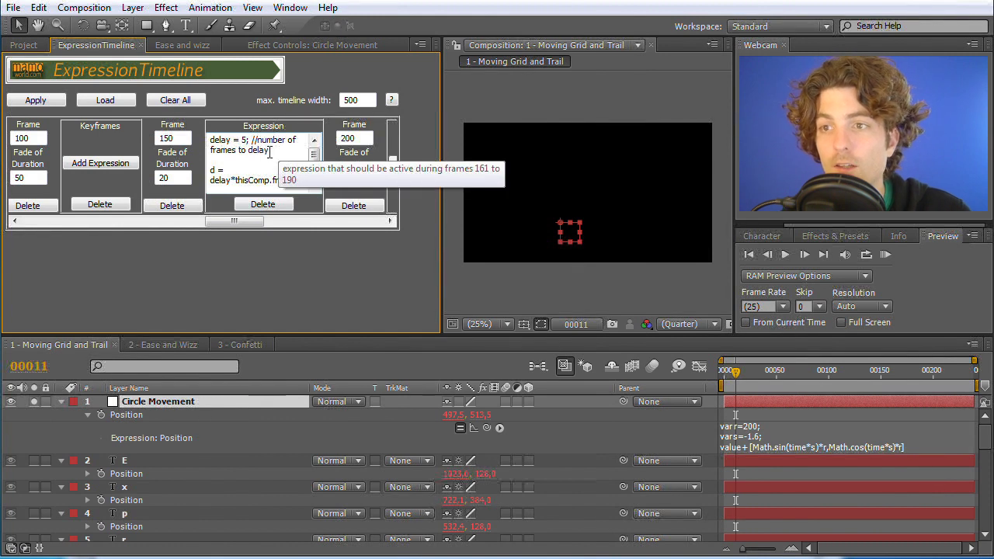
{"action": "left_click_drag", "start_coordinate": [260, 224], "coordinate": [337, 222]}
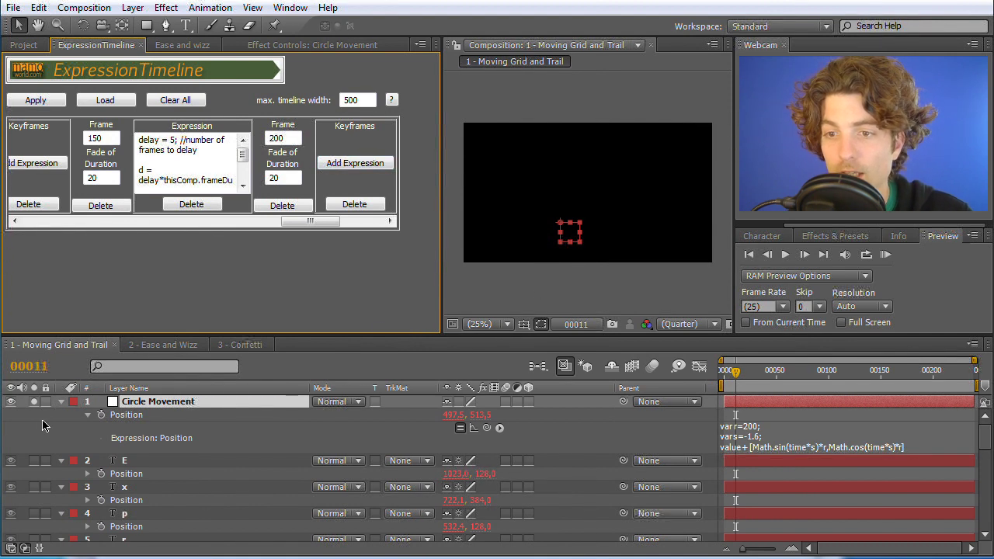
{"action": "left_click", "coordinate": [57, 449]}
{"action": "left_click", "coordinate": [131, 463]}
{"action": "mouse_move", "coordinate": [47, 474]}
{"action": "left_mouse_down"}
{"action": "mouse_move", "coordinate": [85, 497]}
{"action": "mouse_move", "coordinate": [103, 544]}
{"action": "mouse_move", "coordinate": [74, 553]}
{"action": "mouse_move", "coordinate": [95, 553]}
{"action": "mouse_move", "coordinate": [114, 483]}
{"action": "left_mouse_up"}
{"action": "left_click", "coordinate": [39, 102]}
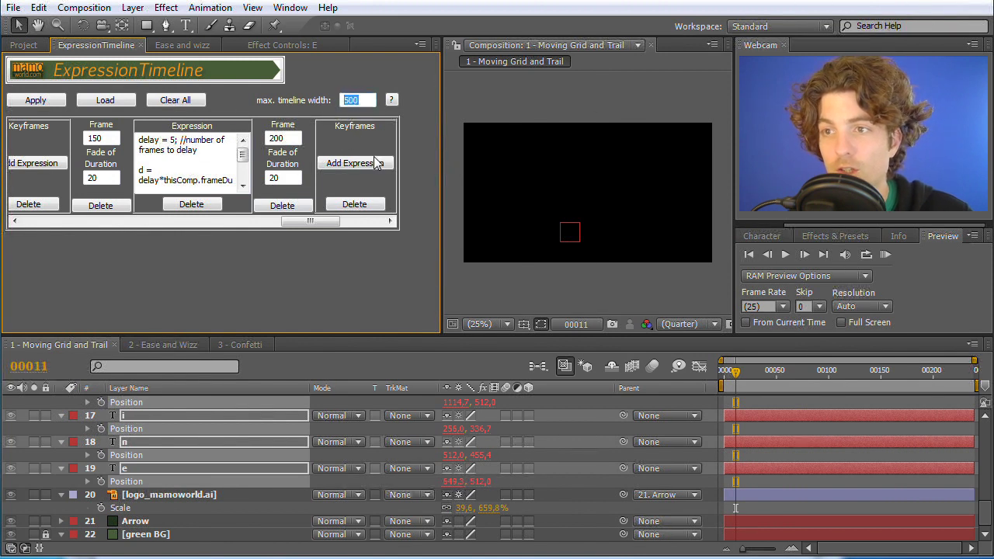
Try a maximum timeline width of 700 with a wider script area, restore it to 500 and narrow the area again
{"action": "left_click_drag", "start_coordinate": [310, 221], "coordinate": [338, 221]}
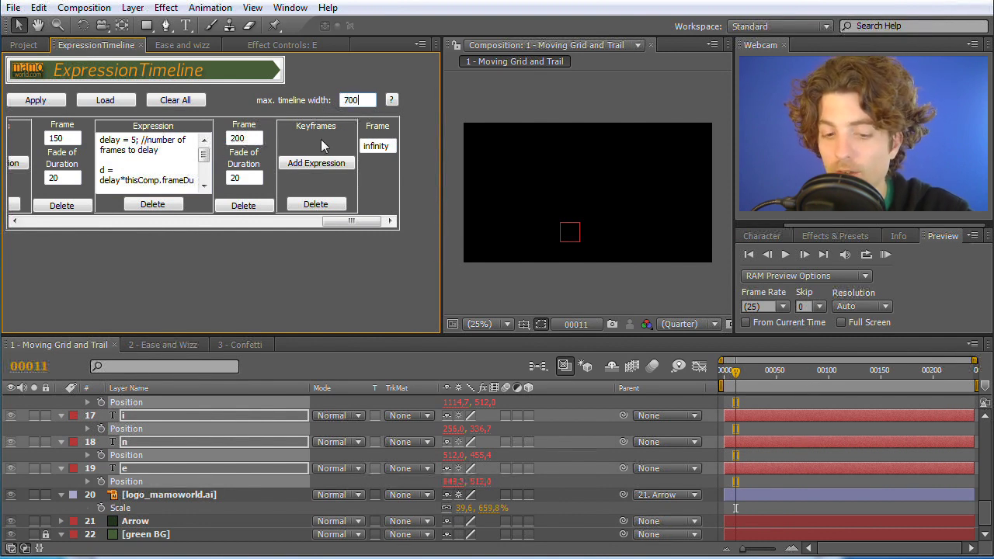
{"action": "key", "text": "Return"}
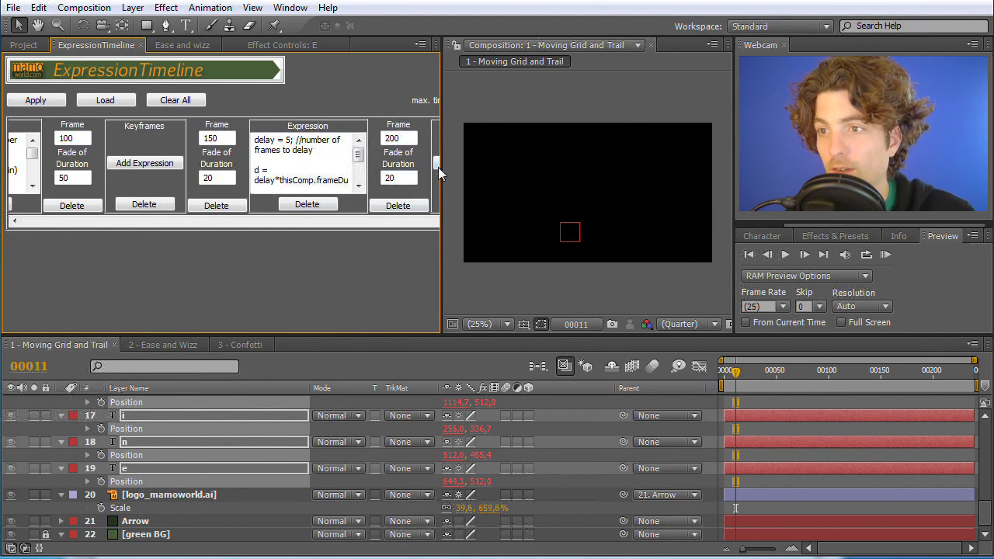
{"action": "left_click_drag", "start_coordinate": [439, 166], "coordinate": [579, 177]}
{"action": "left_click_drag", "start_coordinate": [505, 223], "coordinate": [479, 226]}
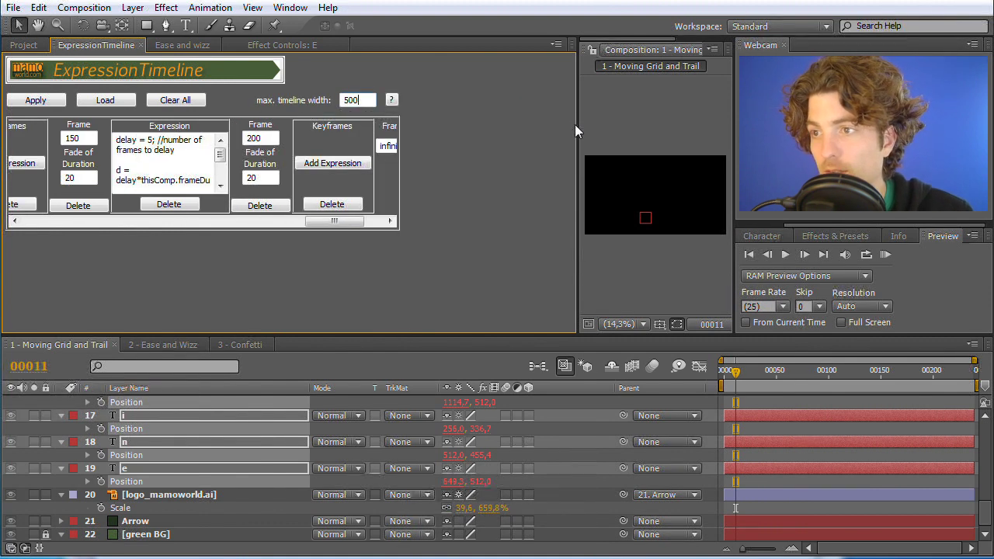
{"action": "left_click_drag", "start_coordinate": [579, 124], "coordinate": [440, 279]}
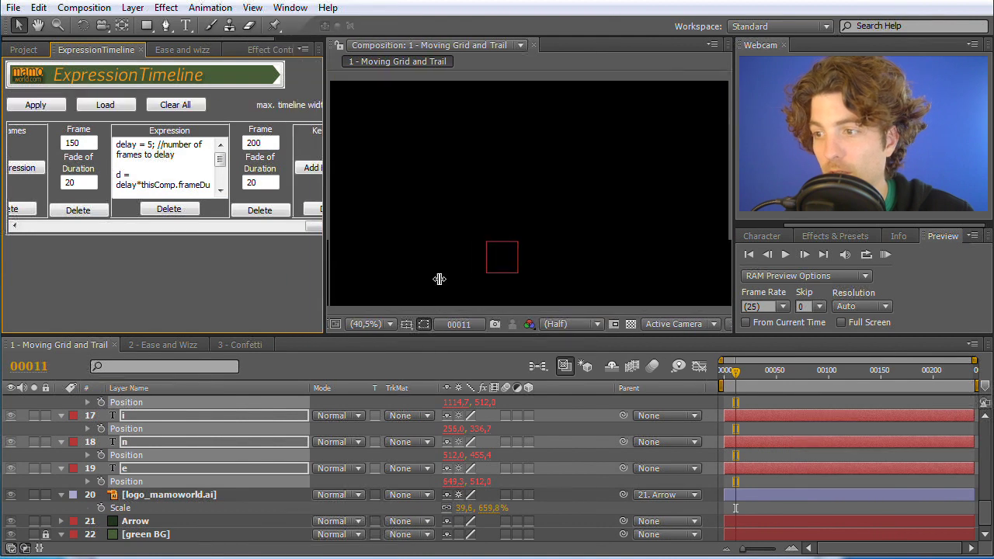
Unsolo and hide the Circle Movement layer, collapse its properties, and scrub to frame 81
{"action": "left_click_drag", "start_coordinate": [985, 520], "coordinate": [983, 415]}
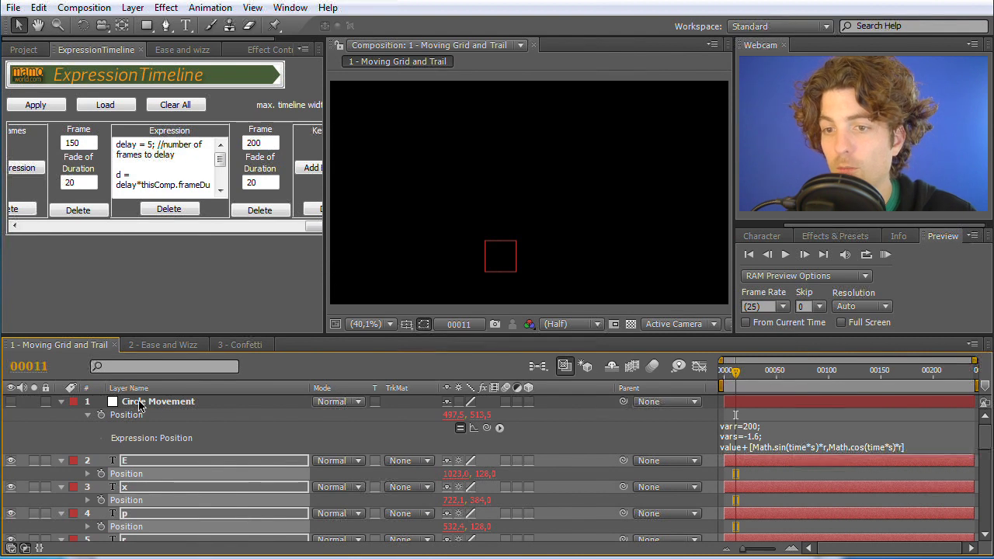
{"action": "left_click", "coordinate": [61, 403]}
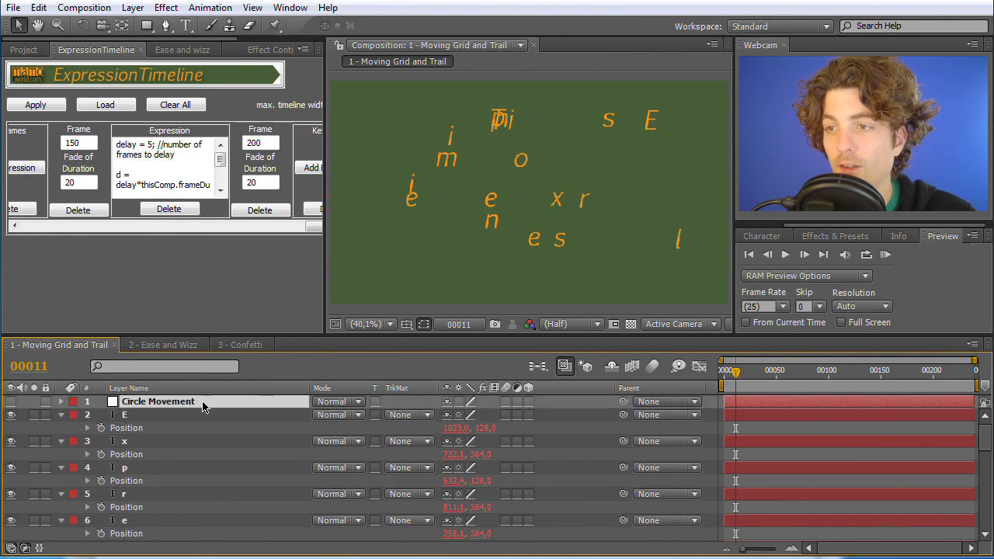
{"action": "left_click_drag", "start_coordinate": [736, 377], "coordinate": [808, 377]}
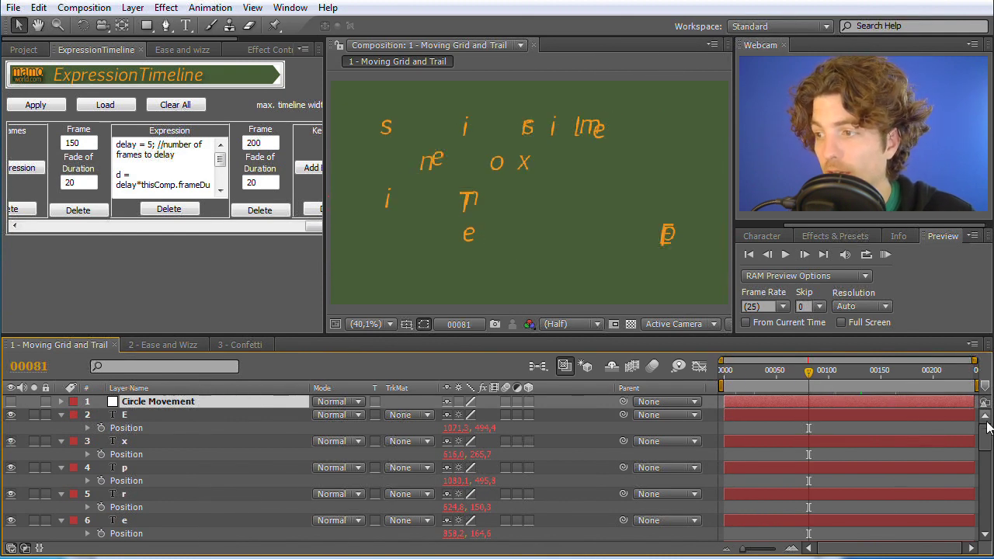
Enable motion blur on all letter layers, from layer 2 to layer 19, and turn it on for the composition
{"action": "left_click", "coordinate": [506, 415]}
{"action": "left_click", "coordinate": [506, 441]}
{"action": "left_click", "coordinate": [506, 468]}
{"action": "left_click", "coordinate": [505, 494]}
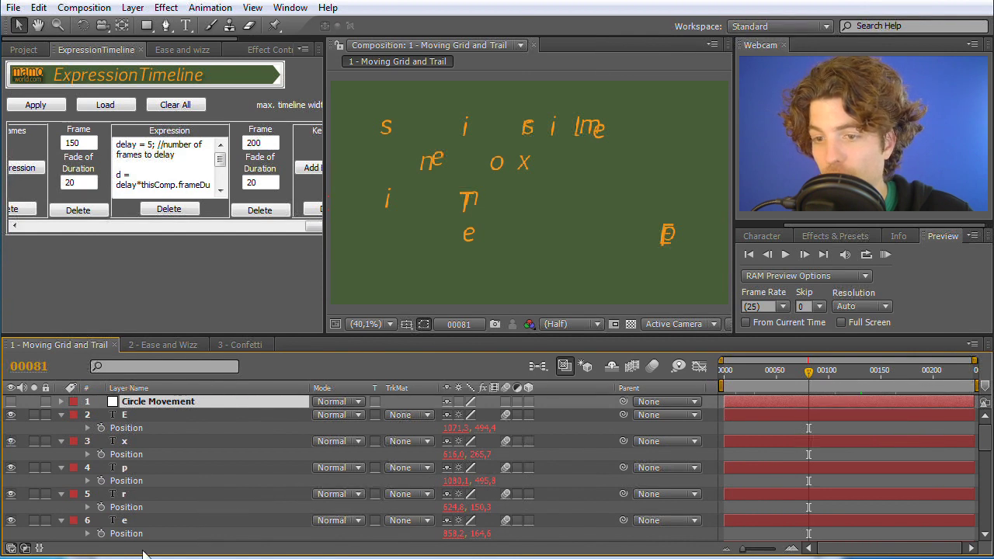
{"action": "scroll", "coordinate": [155, 528], "scroll_direction": "down", "scroll_amount": 10}
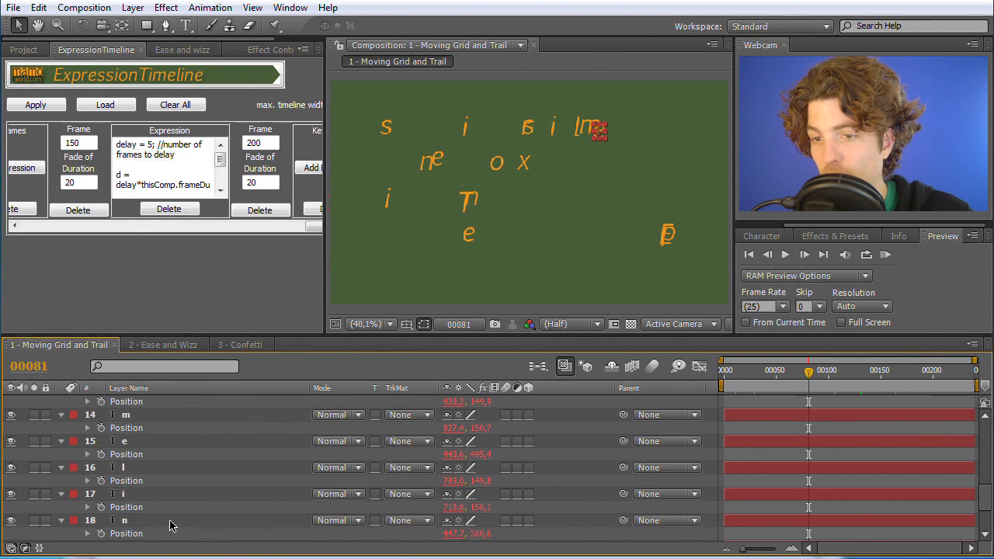
{"action": "scroll", "coordinate": [155, 520], "scroll_direction": "down", "scroll_amount": 1}
{"action": "left_click", "coordinate": [130, 470], "text": "shift"}
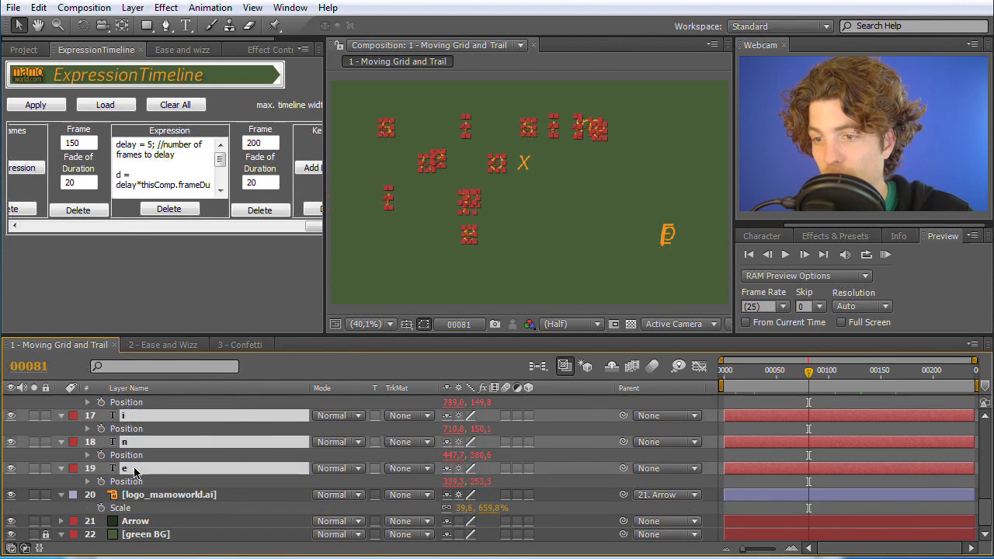
{"action": "left_click", "coordinate": [505, 469]}
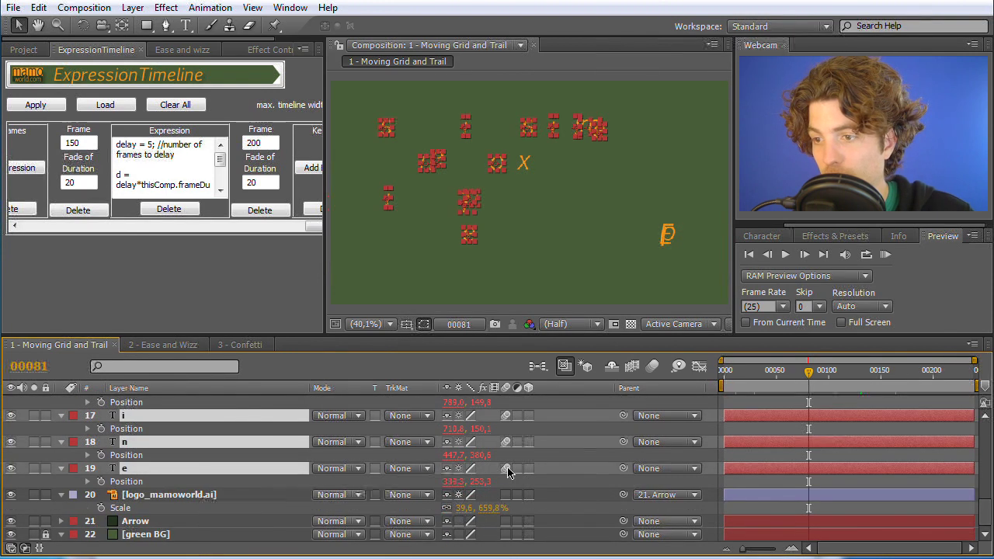
{"action": "scroll", "coordinate": [506, 471], "scroll_direction": "up", "scroll_amount": 10}
{"action": "scroll", "coordinate": [511, 475], "scroll_direction": "down", "scroll_amount": 1}
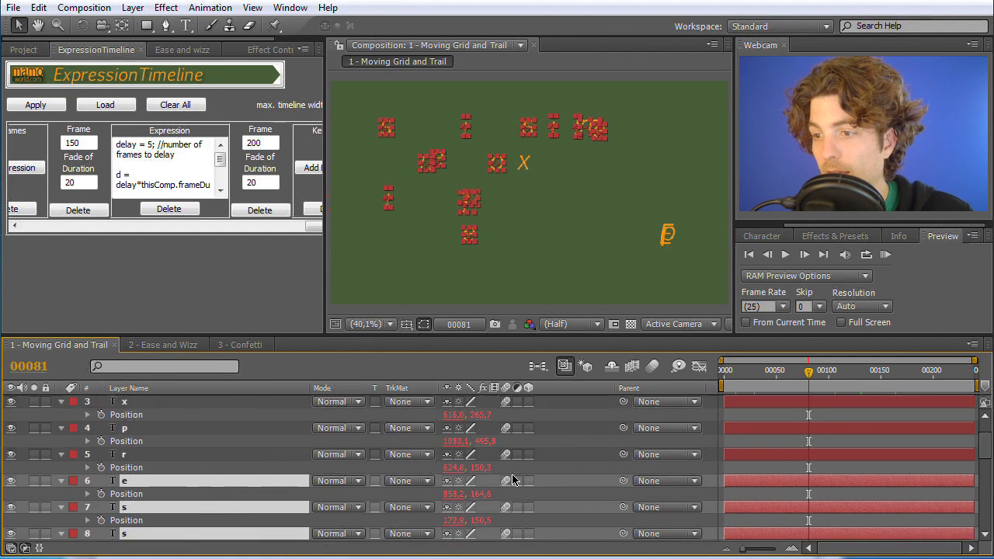
{"action": "left_click", "coordinate": [652, 366]}
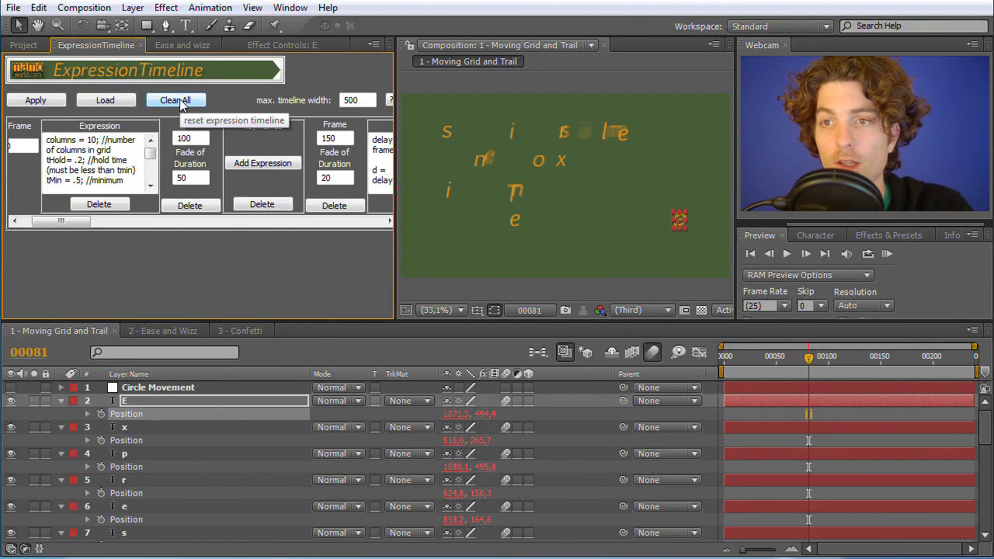
Clear all entries from the expression timeline
{"action": "left_click", "coordinate": [177, 101]}
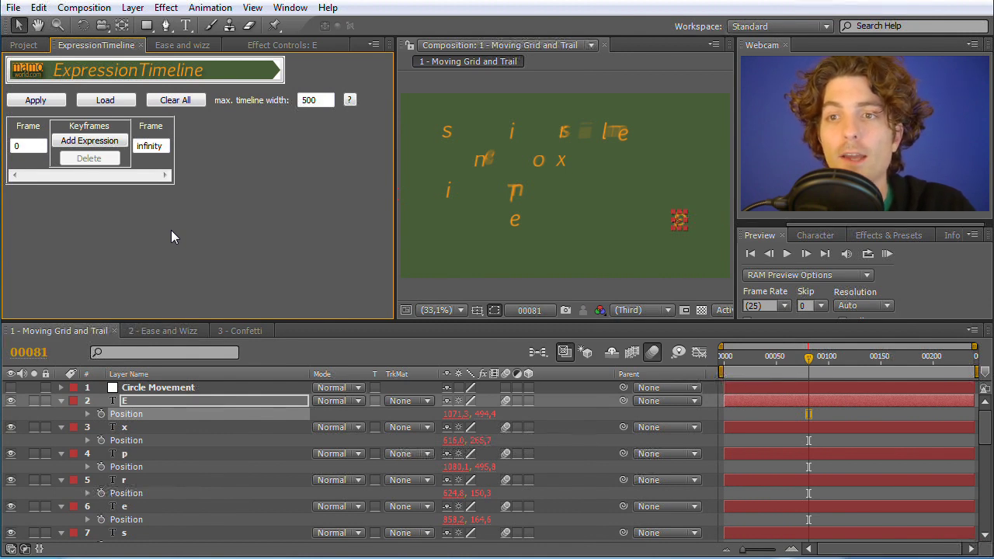
Load the stored entries of the E layer's Position back into the expression timeline, then clear them all again
{"action": "left_click", "coordinate": [106, 100]}
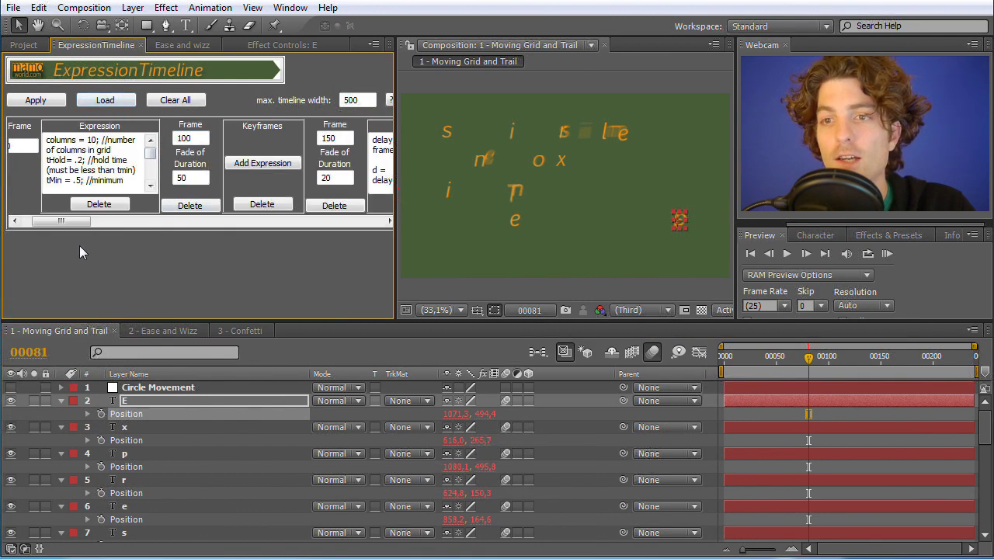
{"action": "mouse_move", "coordinate": [62, 222]}
{"action": "left_mouse_down"}
{"action": "mouse_move", "coordinate": [374, 222]}
{"action": "mouse_move", "coordinate": [47, 222]}
{"action": "left_mouse_up"}
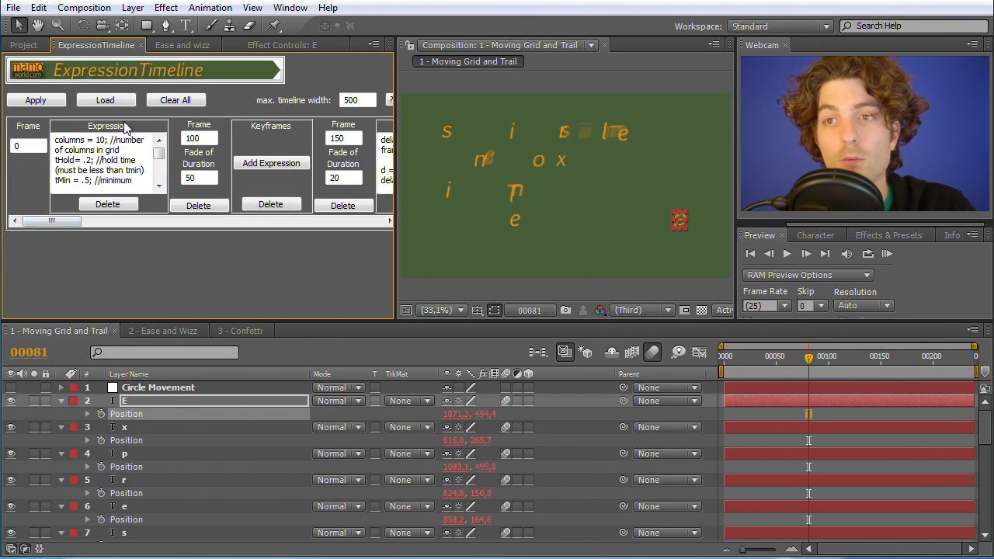
{"action": "left_click", "coordinate": [190, 102]}
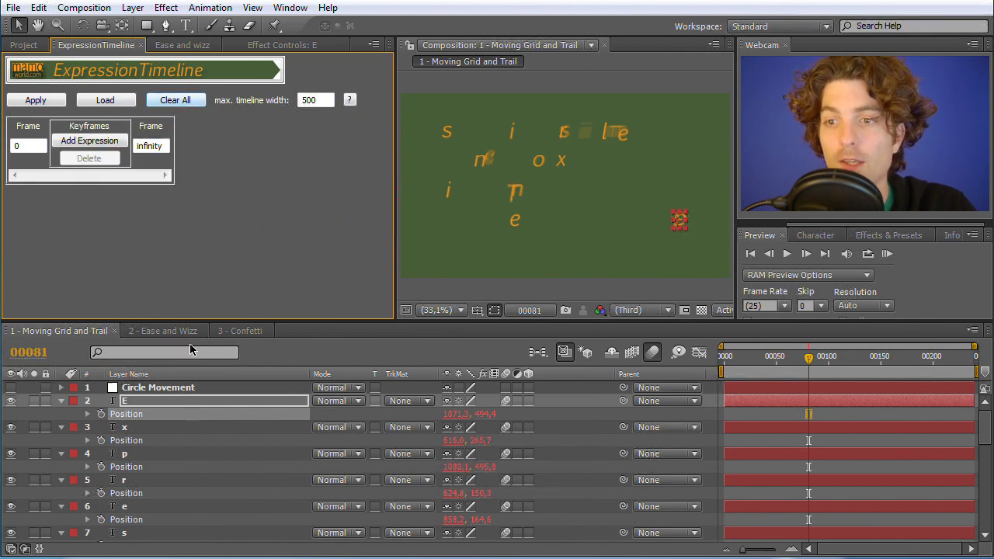
Open the 2 - Ease and Wizz composition, select the Expression Timeline layer and scrub through its position animation to frame 29
{"action": "left_click", "coordinate": [183, 332]}
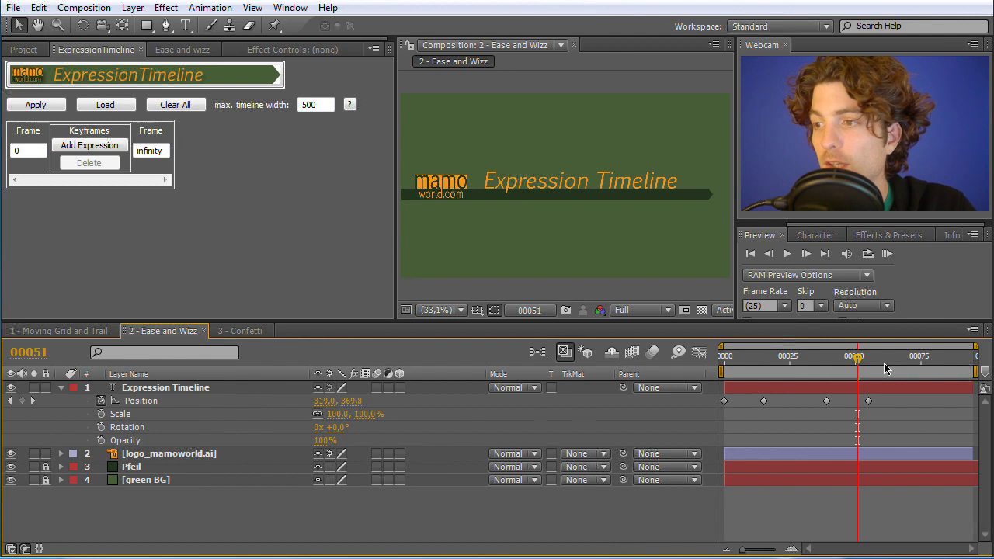
{"action": "mouse_move", "coordinate": [860, 363]}
{"action": "left_mouse_down"}
{"action": "mouse_move", "coordinate": [726, 363]}
{"action": "mouse_move", "coordinate": [864, 356]}
{"action": "mouse_move", "coordinate": [844, 357]}
{"action": "left_mouse_up"}
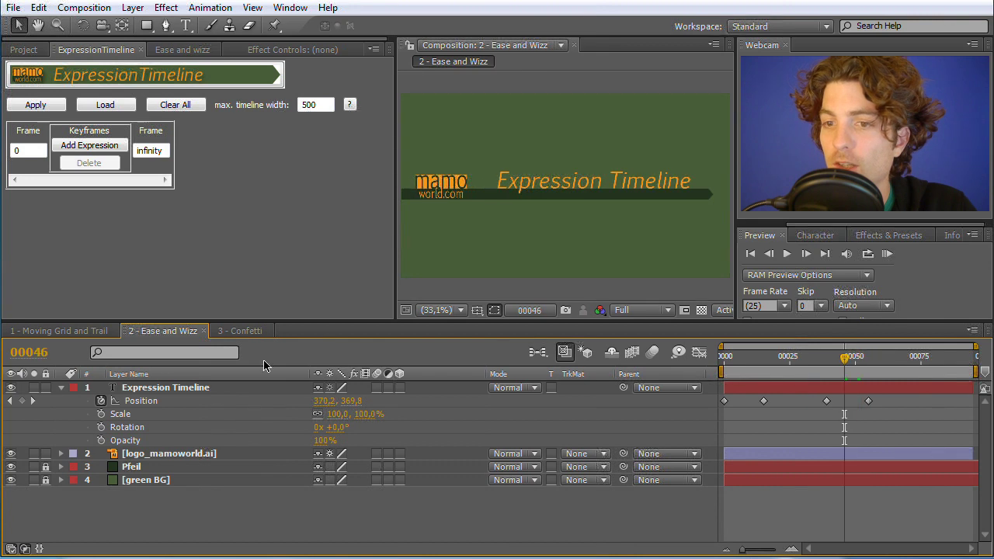
{"action": "left_click", "coordinate": [179, 388]}
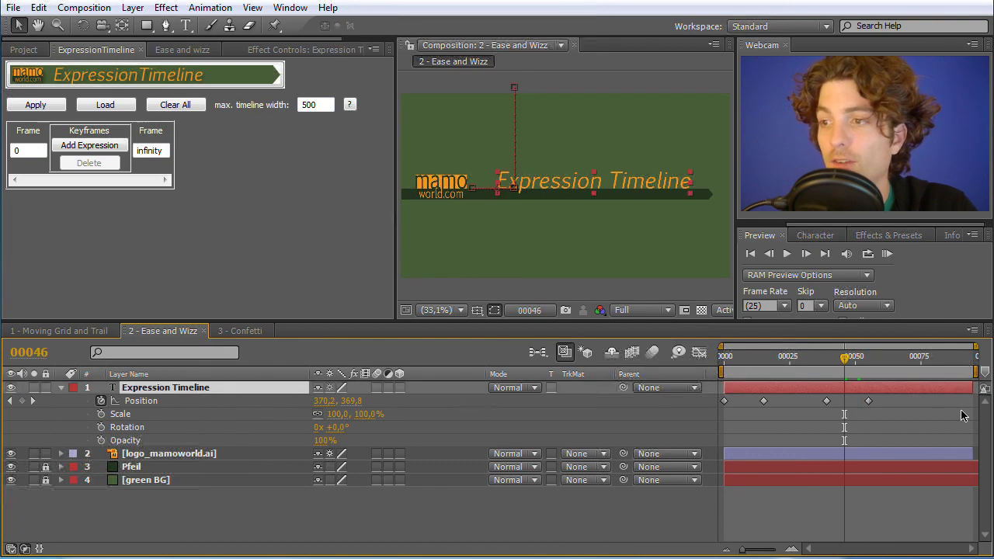
{"action": "left_click_drag", "start_coordinate": [840, 359], "coordinate": [803, 376]}
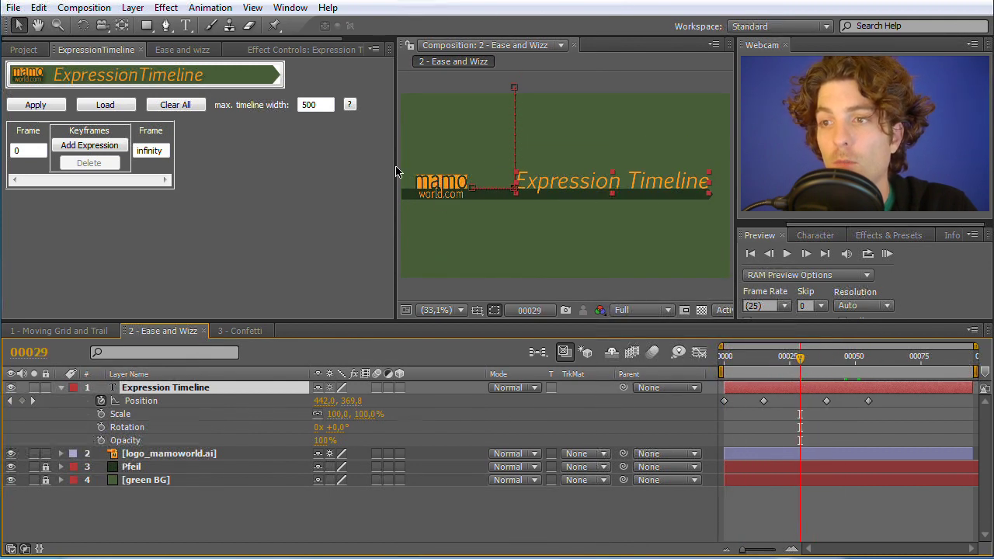
Apply Ease and Wizz Bounce easing, type In, to all Position keyframes of the Expression Timeline layer and run a RAM preview
{"action": "left_click", "coordinate": [189, 48]}
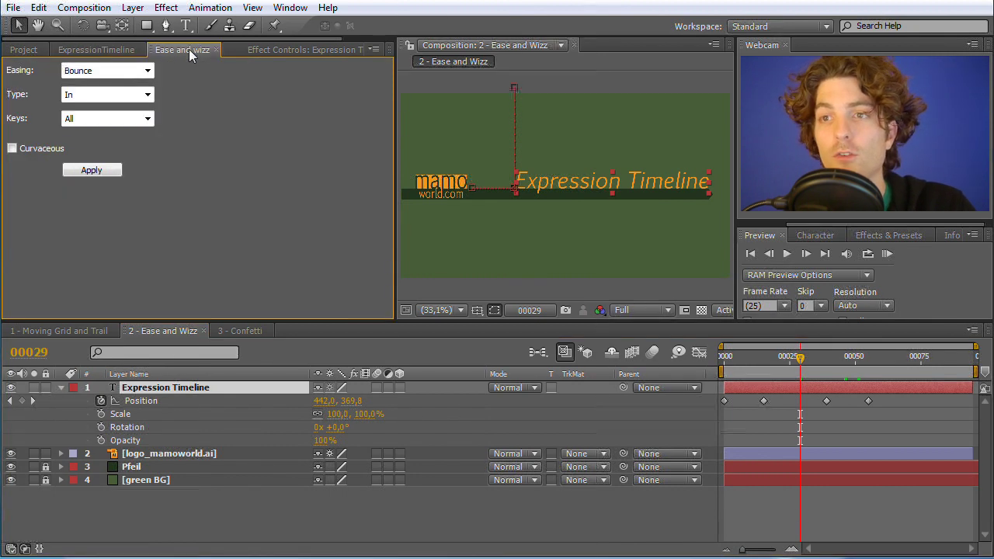
{"action": "left_click", "coordinate": [144, 71]}
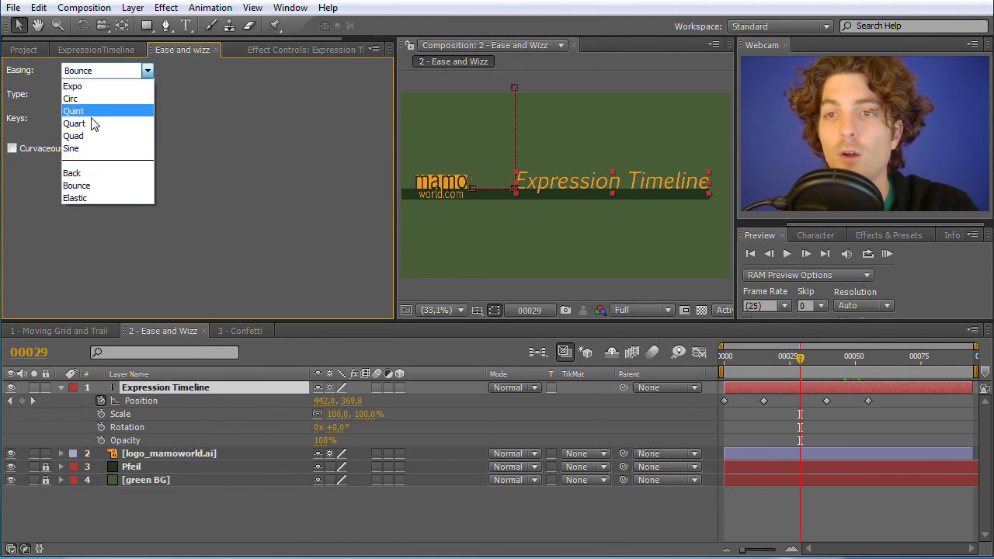
{"action": "left_click", "coordinate": [90, 187]}
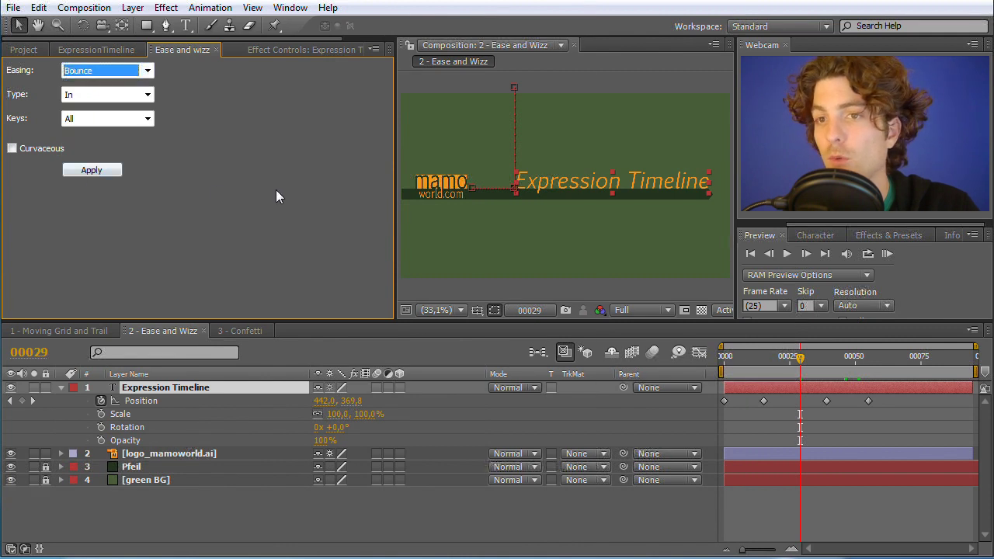
{"action": "left_click", "coordinate": [142, 401]}
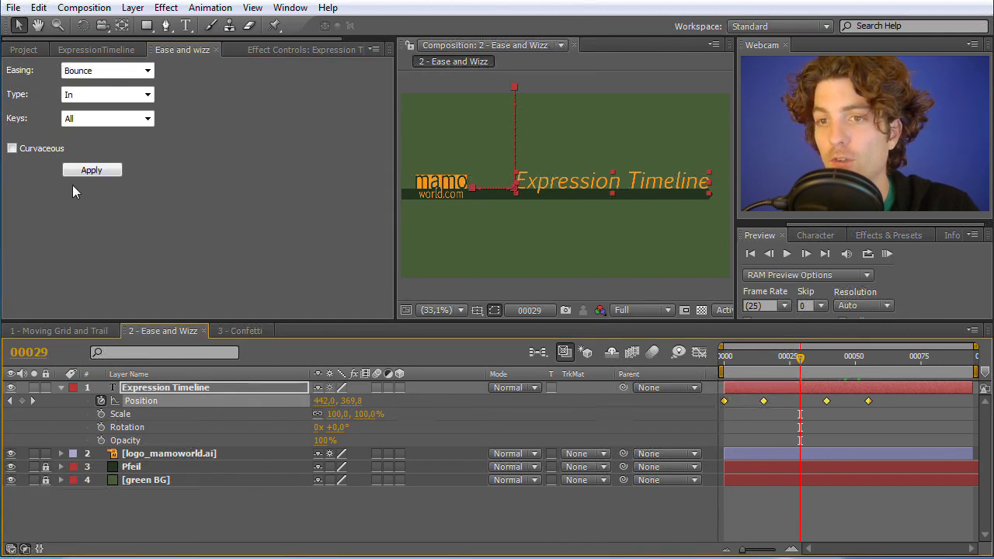
{"action": "left_click", "coordinate": [91, 170]}
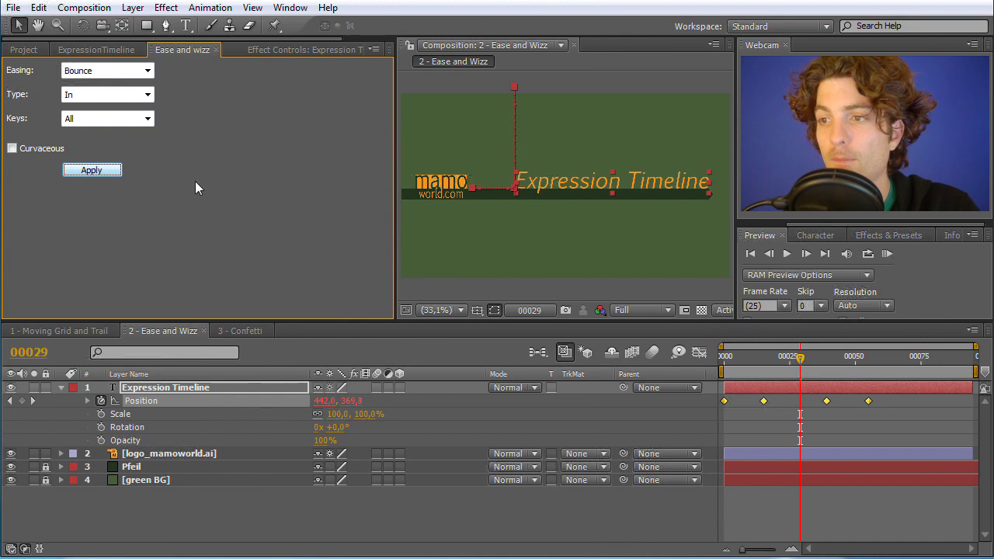
{"action": "left_click", "coordinate": [888, 256]}
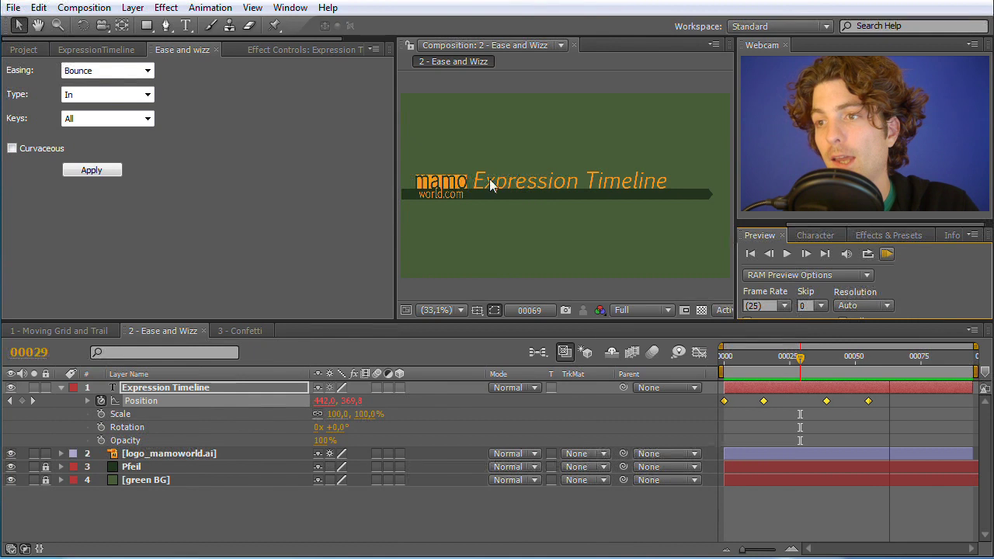
{"action": "key", "text": "space"}
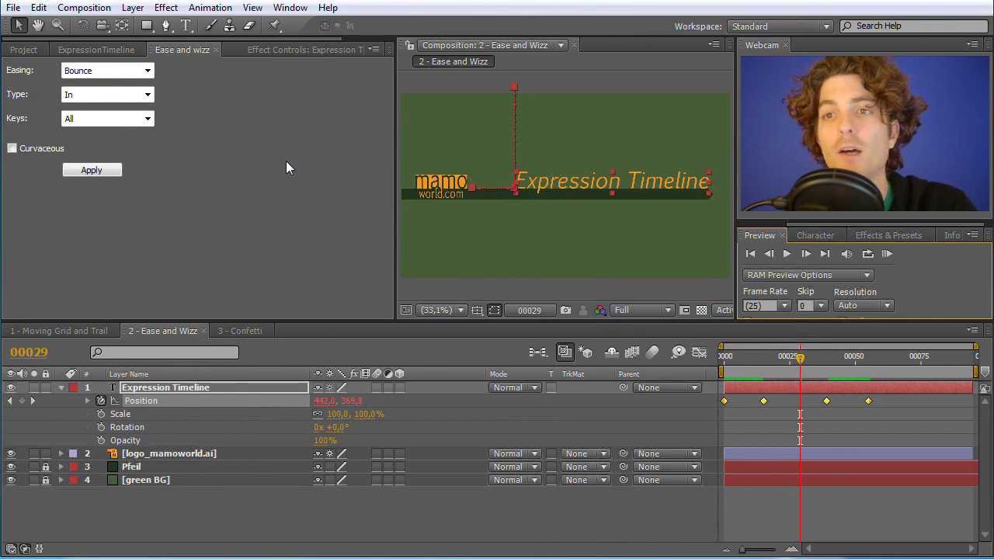
Apply Ease and Wizz Expo easing, type In, to all Position keyframes of the title and run a RAM preview
{"action": "left_click", "coordinate": [144, 72]}
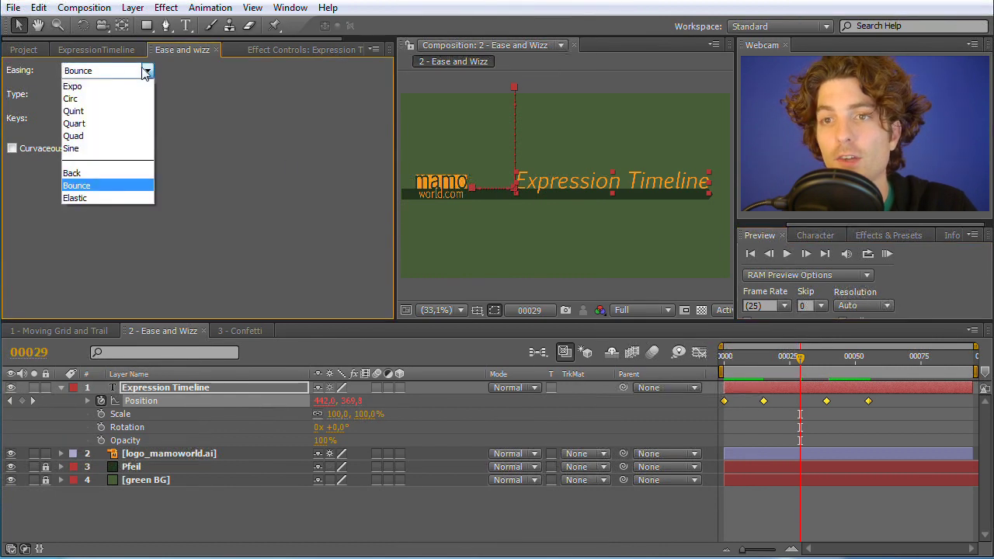
{"action": "left_click", "coordinate": [91, 87]}
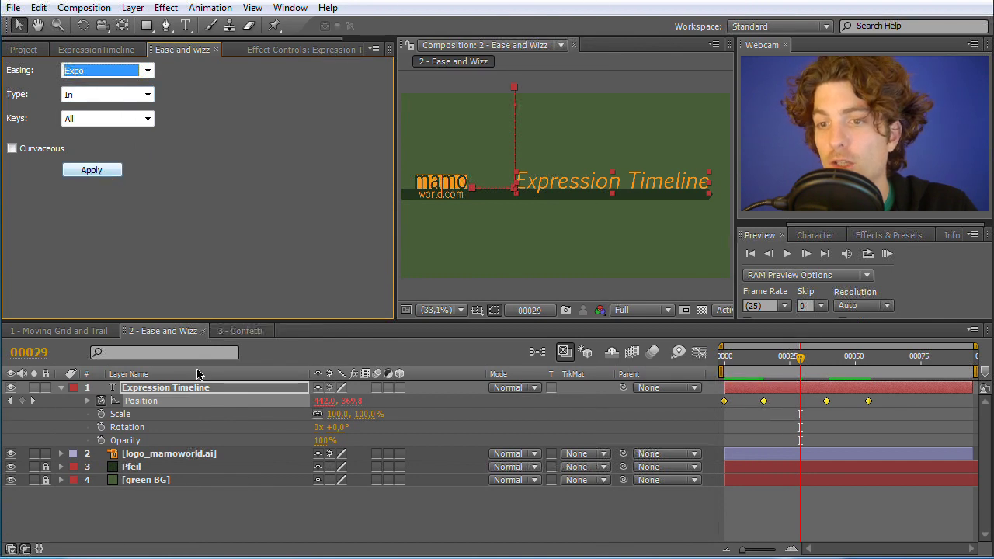
{"action": "left_click", "coordinate": [150, 402]}
{"action": "left_click", "coordinate": [104, 172]}
{"action": "left_click", "coordinate": [886, 254]}
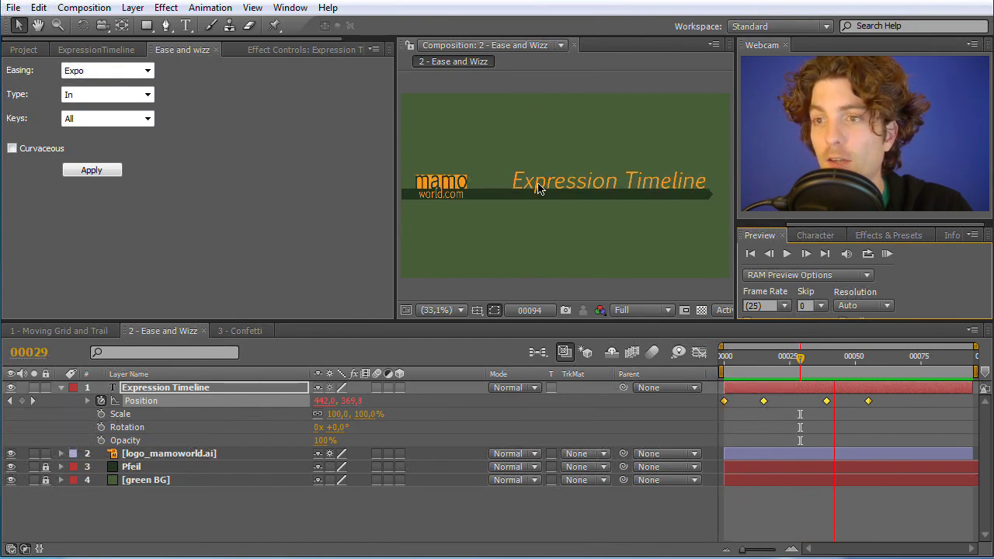
Reveal the title's Position expression, enlarge its text field and copy the complete inExpo expression
{"action": "left_click", "coordinate": [86, 401]}
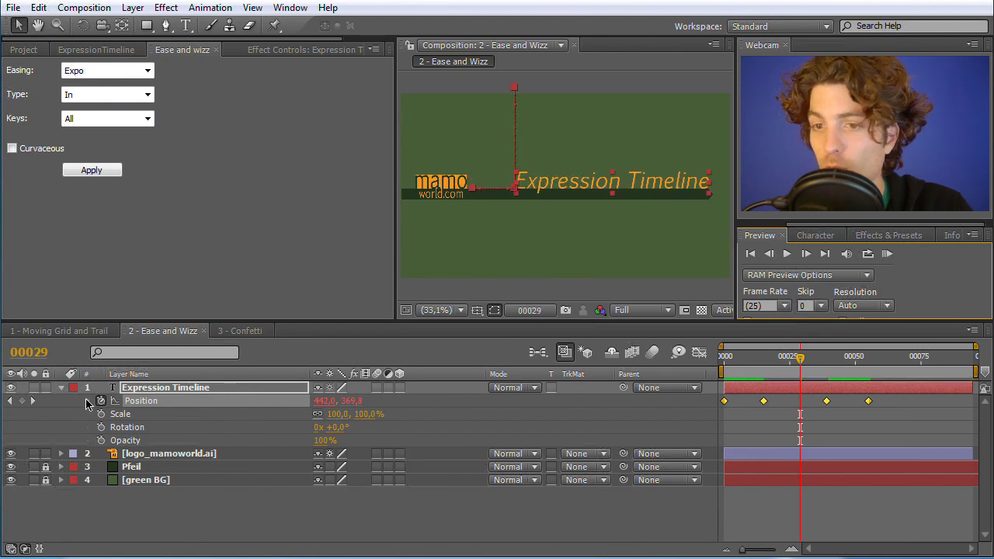
{"action": "left_click", "coordinate": [89, 402]}
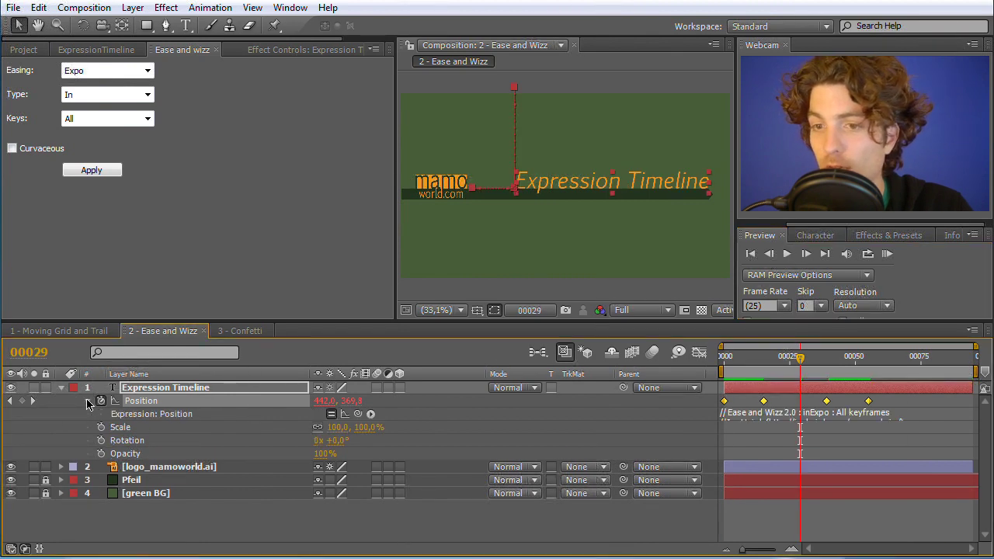
{"action": "left_click", "coordinate": [825, 415]}
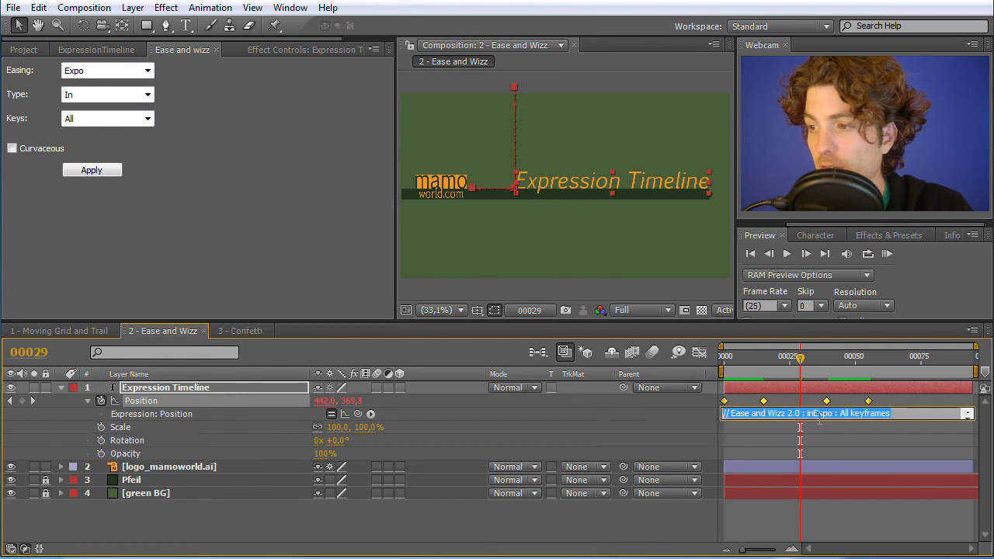
{"action": "left_click_drag", "start_coordinate": [812, 419], "coordinate": [813, 449]}
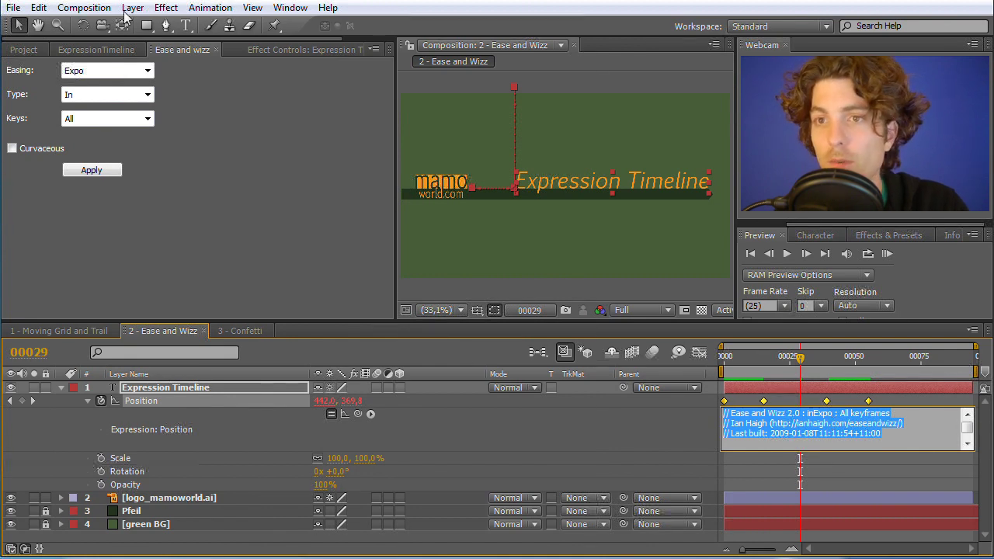
Add an expression entry in ExpressionTimeline and paste the copied inExpo expression into it
{"action": "left_click", "coordinate": [104, 50]}
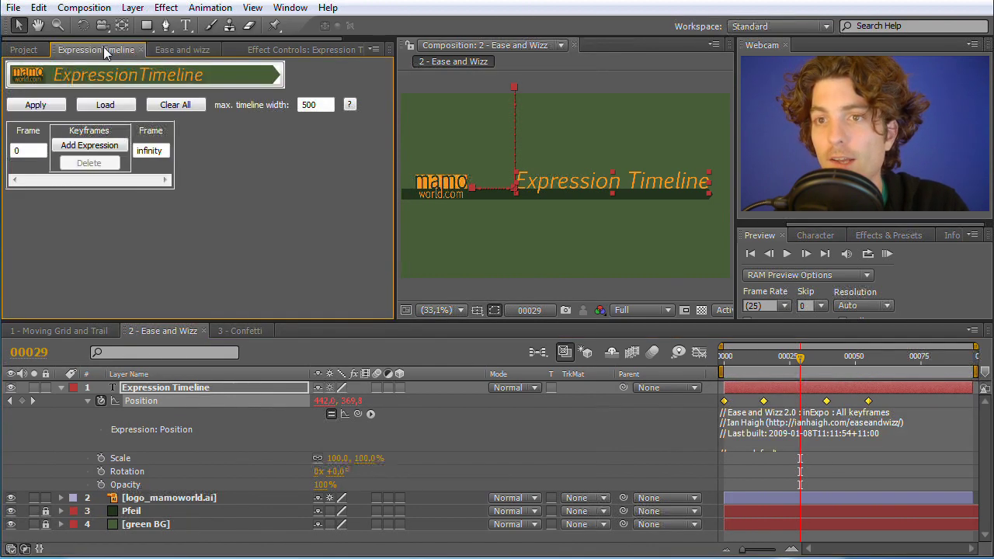
{"action": "left_click", "coordinate": [99, 146]}
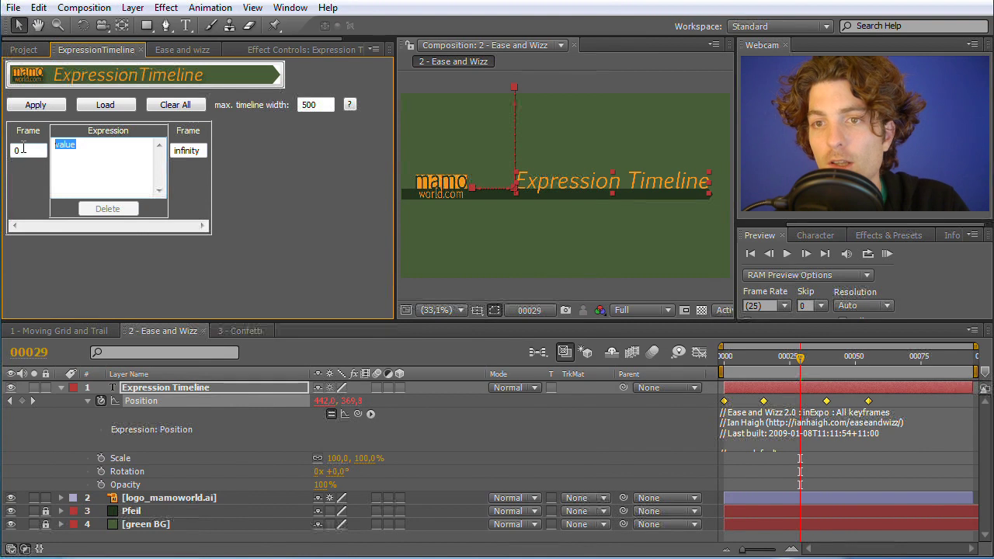
{"action": "key", "text": "ctrl+v"}
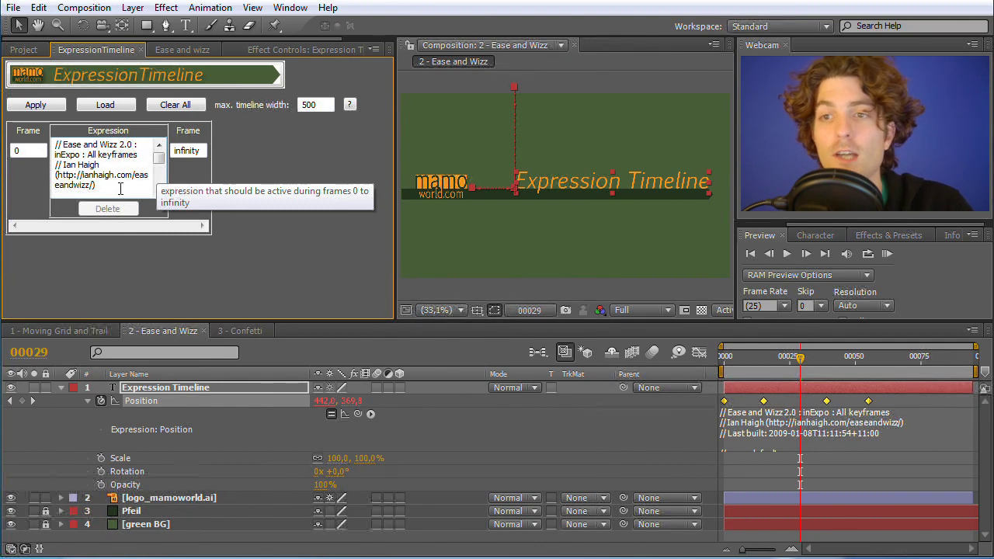
Scrub to frame 25 and set the start frame of the inExpo entry to 25
{"action": "left_click", "coordinate": [28, 152]}
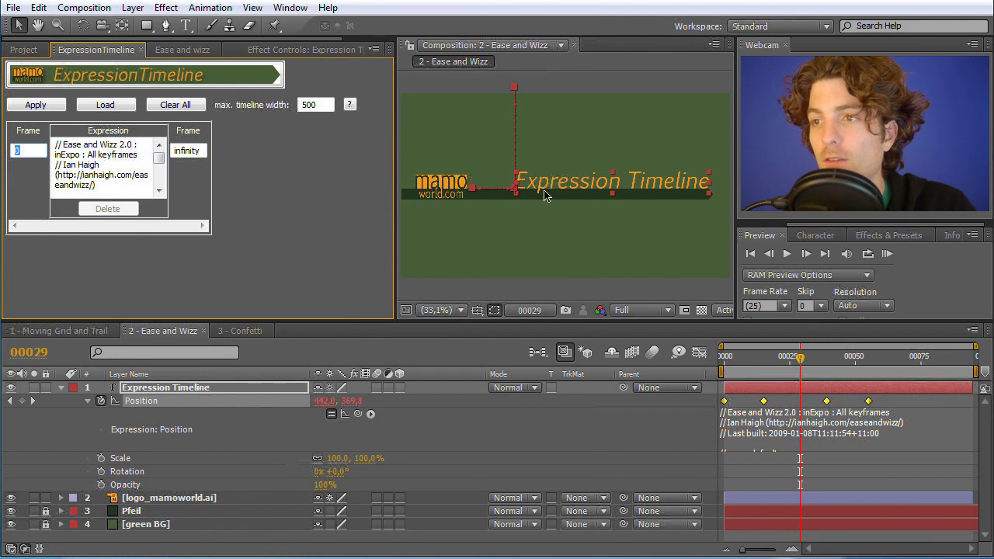
{"action": "left_click_drag", "start_coordinate": [800, 359], "coordinate": [789, 359]}
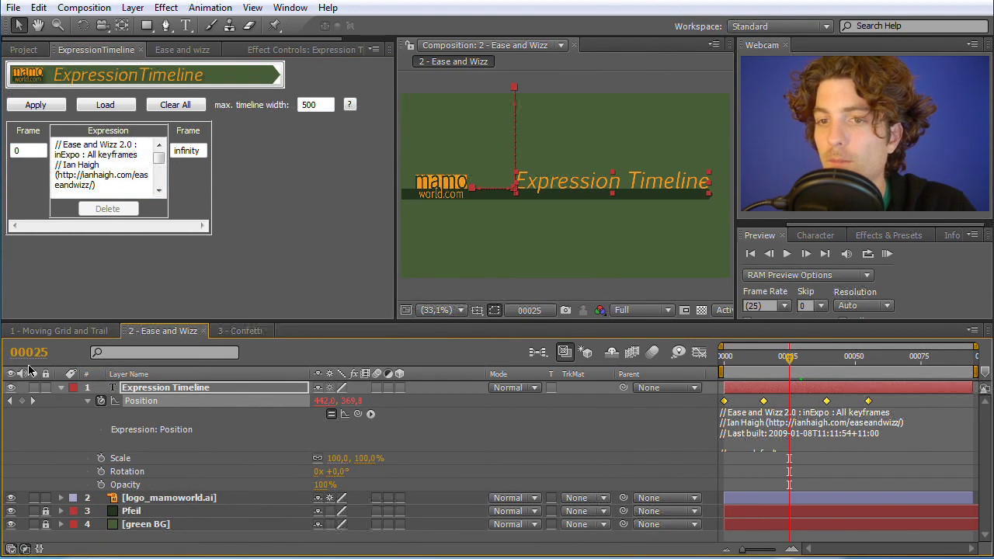
{"action": "left_click", "coordinate": [36, 151]}
{"action": "type", "text": "25"}
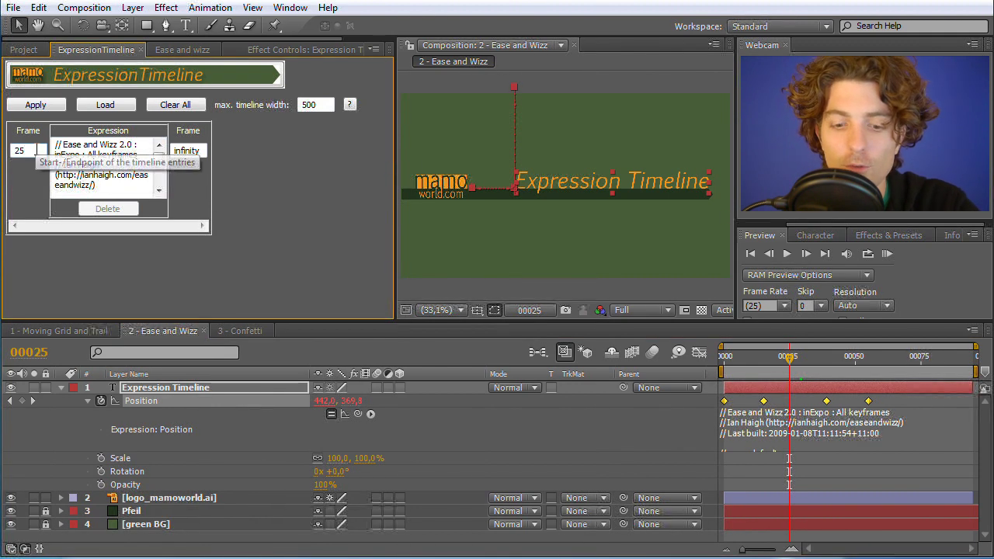
{"action": "key", "text": "Return"}
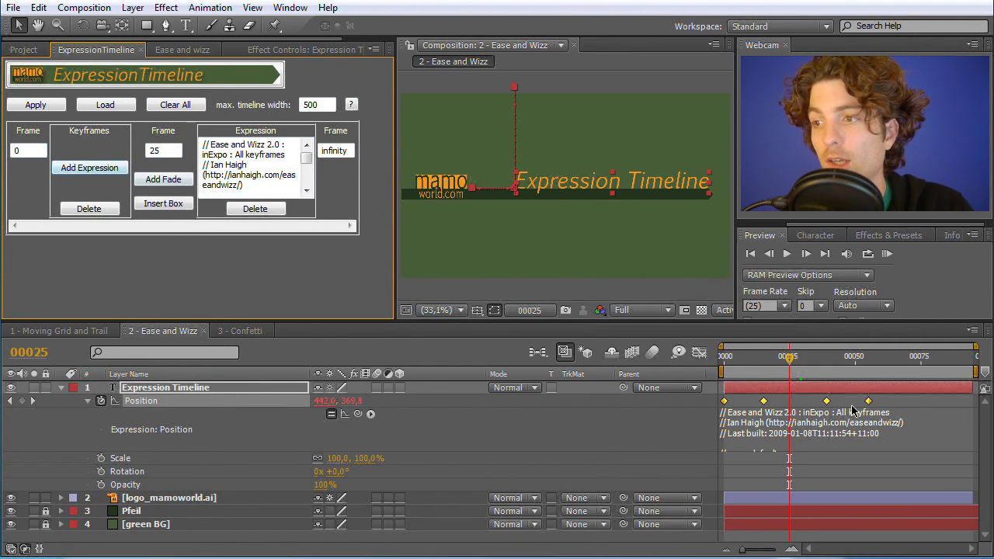
Scrub to frame 14 and apply Ease and Wizz Bounce easing, type In, to all Position keyframes of the title
{"action": "left_click_drag", "start_coordinate": [790, 358], "coordinate": [760, 363]}
{"action": "left_click", "coordinate": [106, 105]}
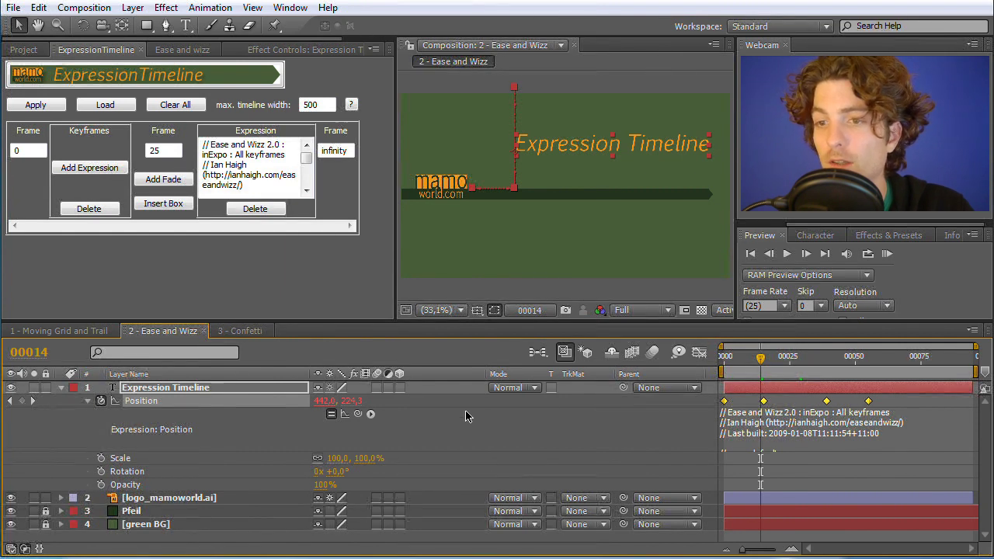
{"action": "left_click", "coordinate": [175, 389]}
{"action": "left_click", "coordinate": [148, 401]}
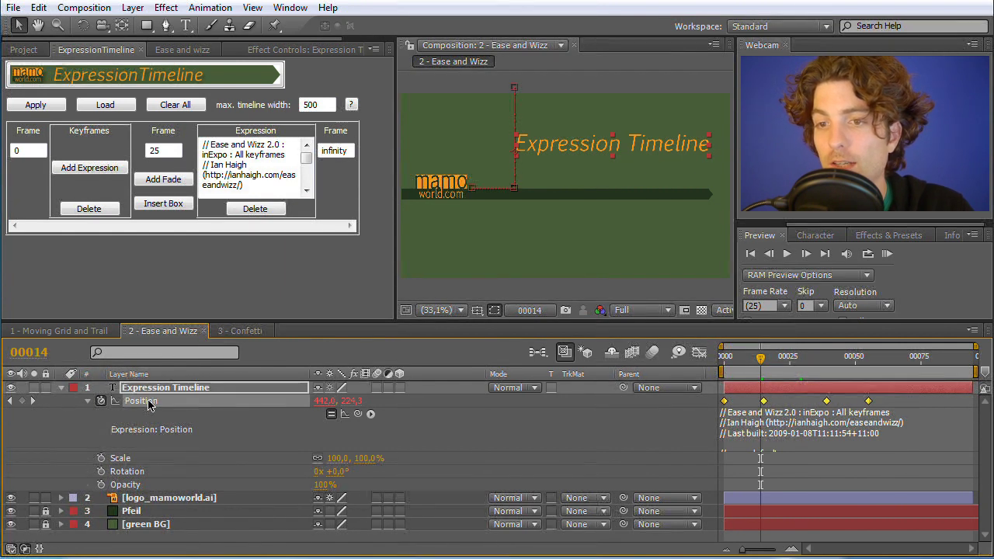
{"action": "left_click", "coordinate": [184, 51]}
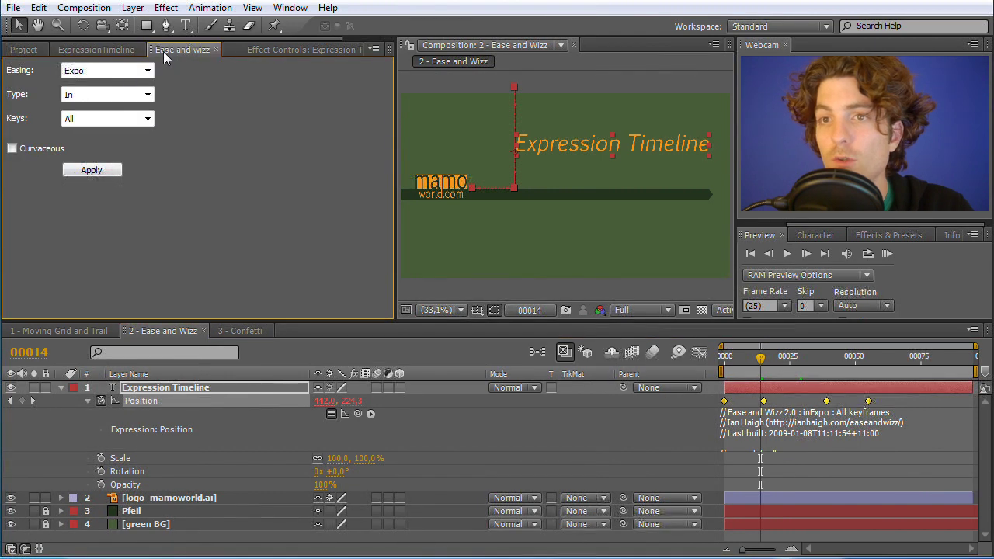
{"action": "left_click", "coordinate": [147, 70]}
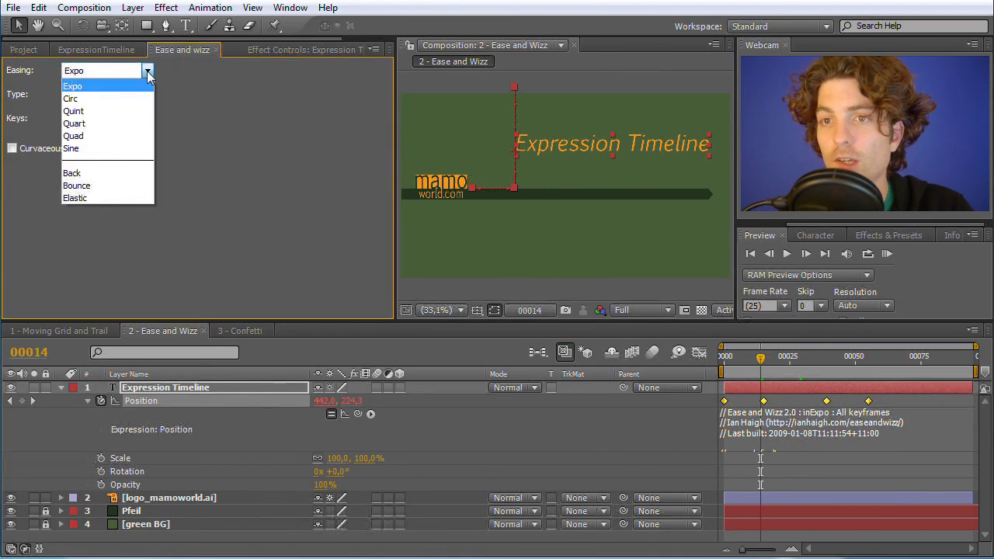
{"action": "left_click", "coordinate": [87, 187]}
{"action": "left_click", "coordinate": [93, 170]}
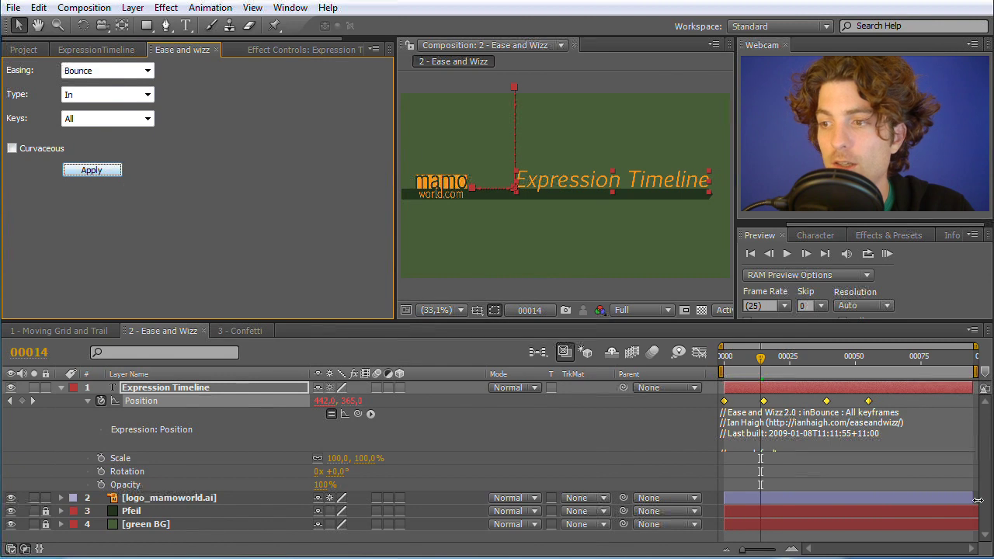
Copy the complete inBounce expression from the title's Position expression field
{"action": "left_click", "coordinate": [816, 425]}
{"action": "left_click", "coordinate": [743, 413]}
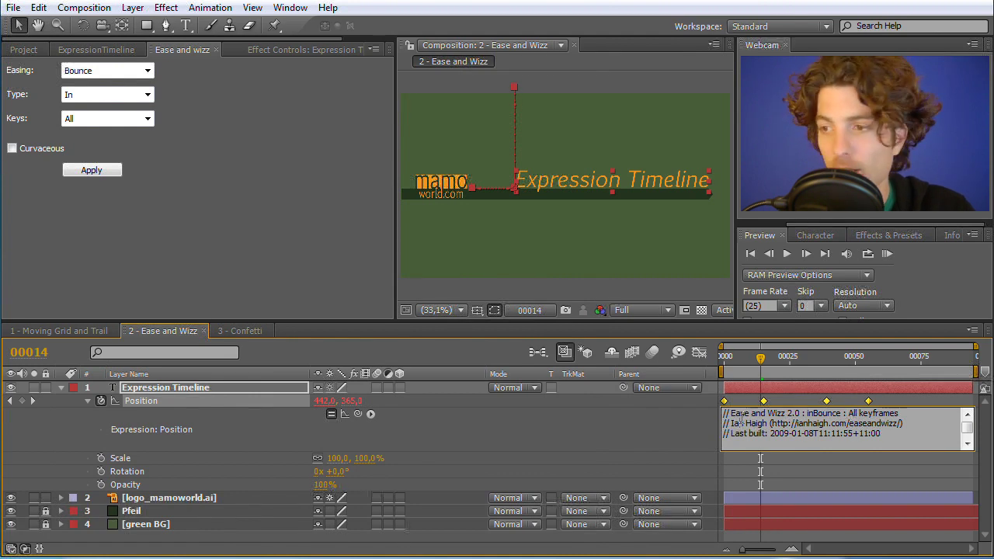
{"action": "key", "text": "ctrl+a"}
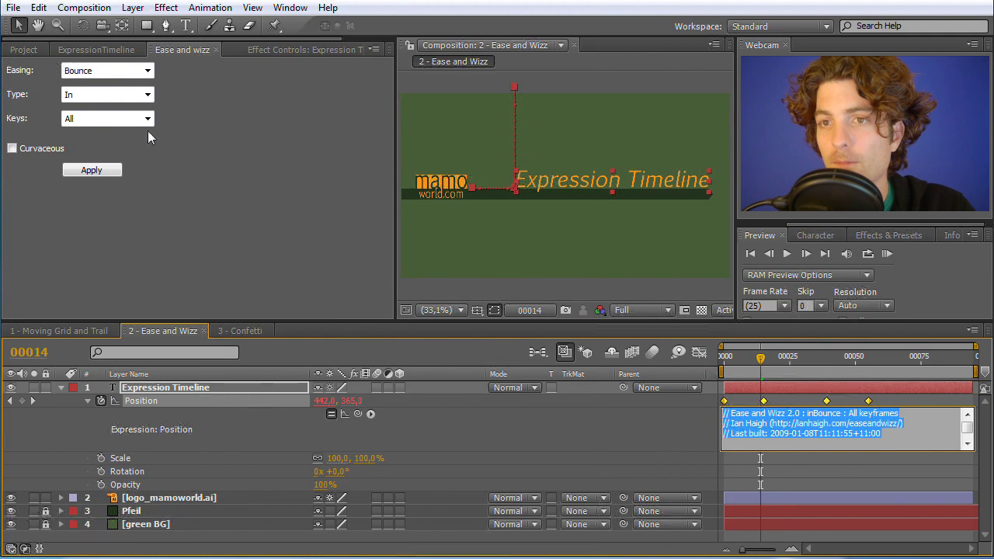
Add an expression entry starting at frame 0 in ExpressionTimeline and paste the copied inBounce expression into it
{"action": "left_click", "coordinate": [101, 49]}
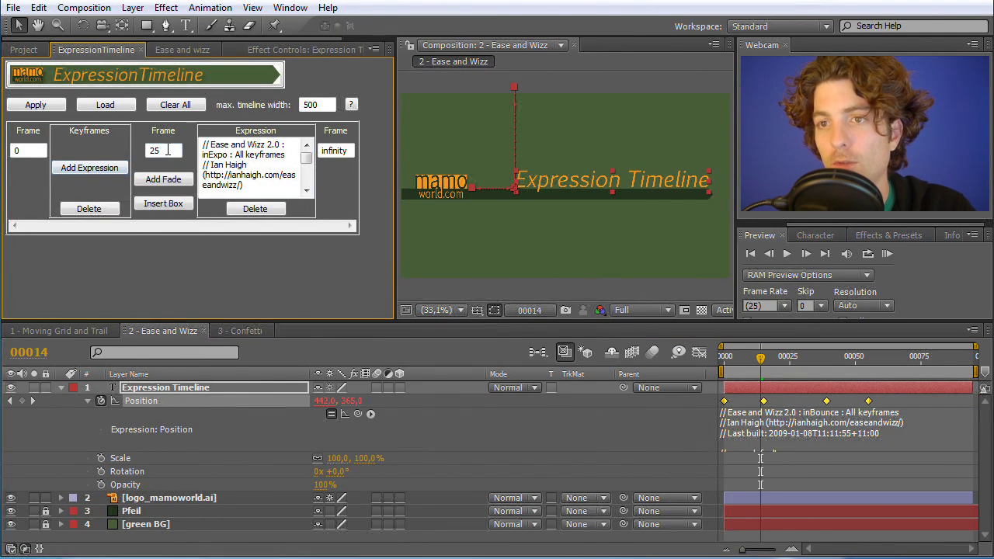
{"action": "left_click", "coordinate": [97, 168]}
{"action": "left_click_drag", "start_coordinate": [99, 155], "coordinate": [31, 145]}
{"action": "type", "text": "(easeAndWizz() || value);"}
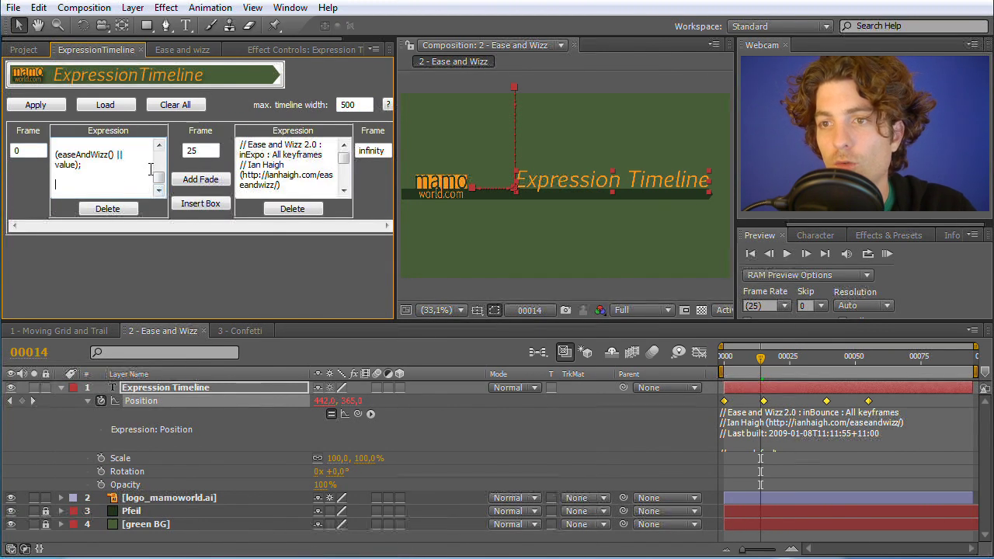
{"action": "left_click_drag", "start_coordinate": [158, 177], "coordinate": [159, 149]}
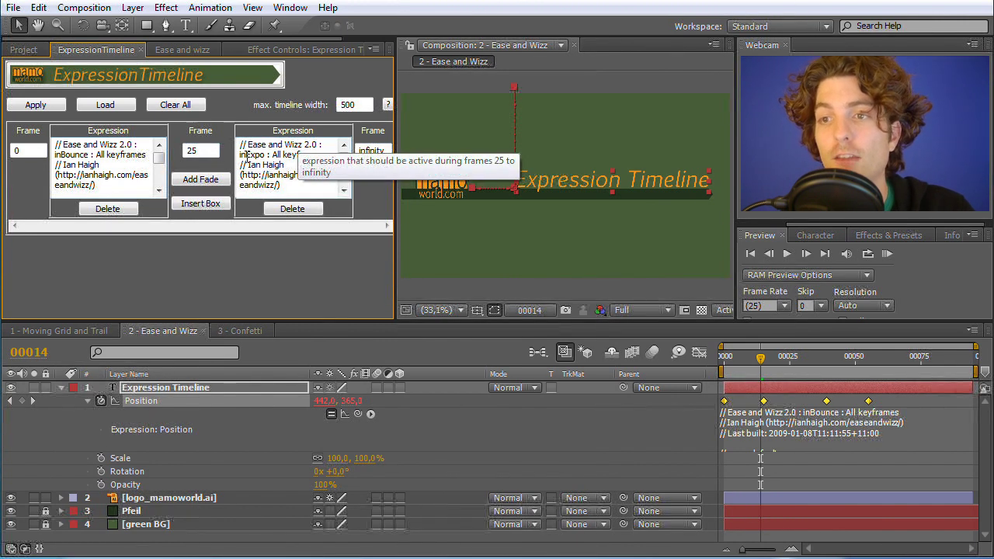
Apply the combined inBounce and inExpo expression timeline to the Expression Timeline title's Position property
{"action": "left_click", "coordinate": [144, 400]}
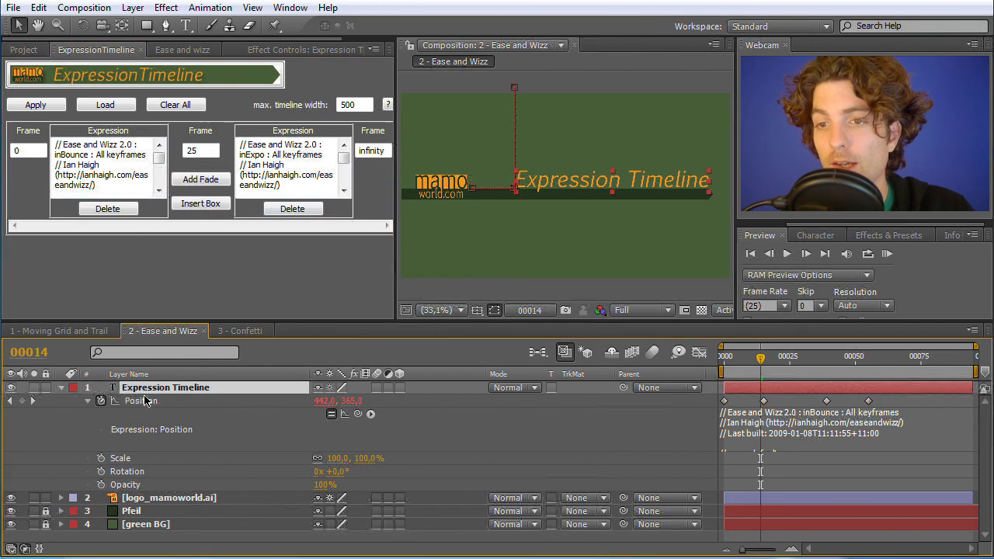
{"action": "left_click", "coordinate": [141, 402]}
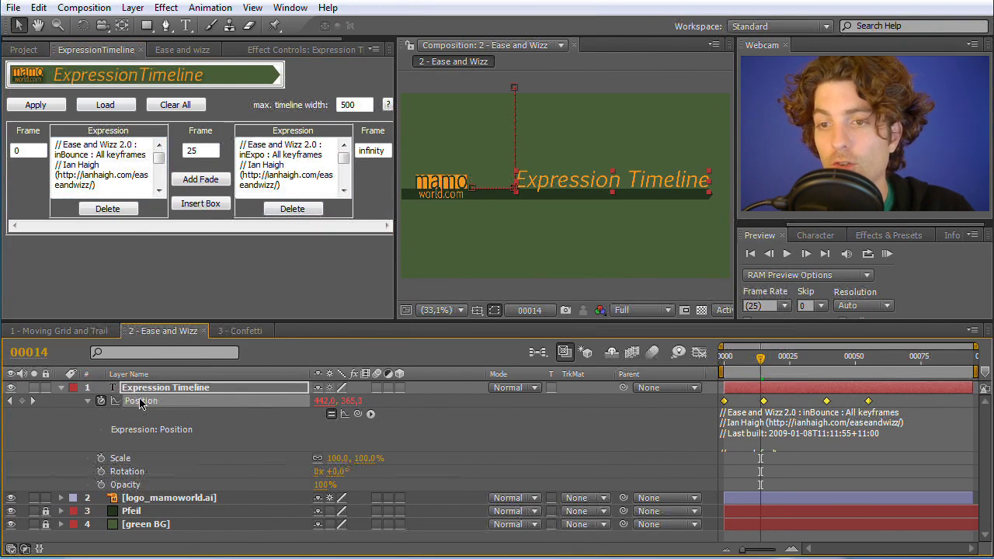
{"action": "left_click", "coordinate": [39, 106]}
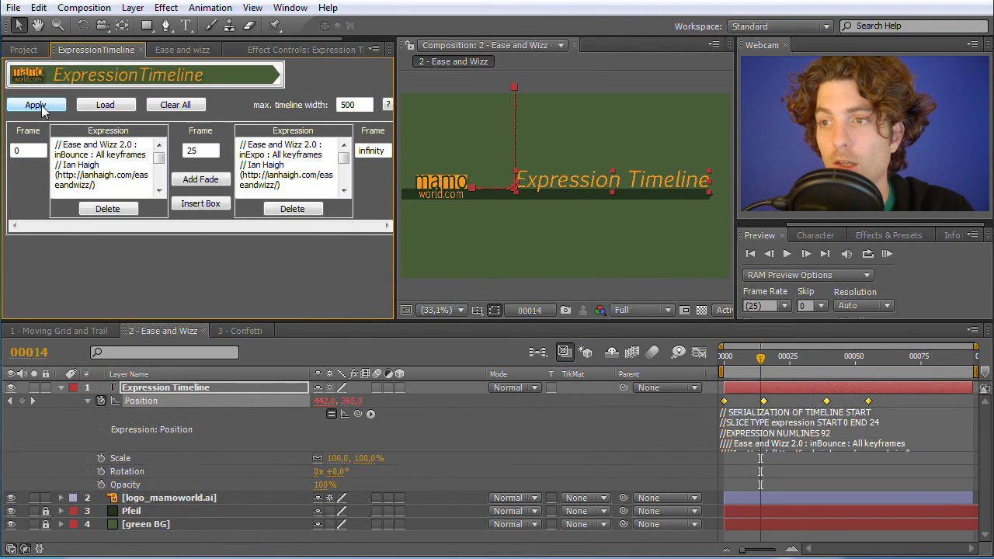
RAM-preview the title animation and enable motion blur on the Expression Timeline layer
{"action": "left_click", "coordinate": [887, 254]}
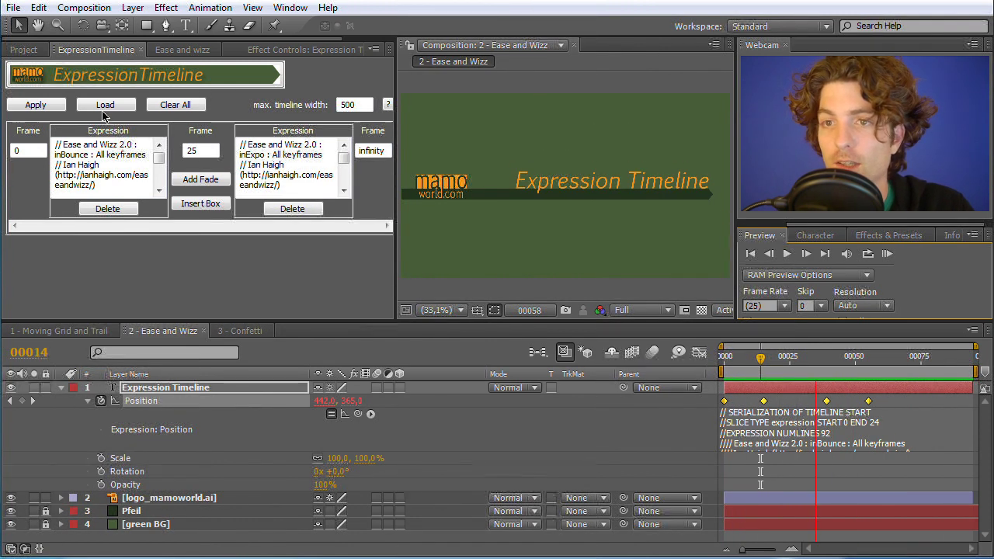
{"action": "left_click", "coordinate": [377, 388]}
{"action": "left_click", "coordinate": [378, 389]}
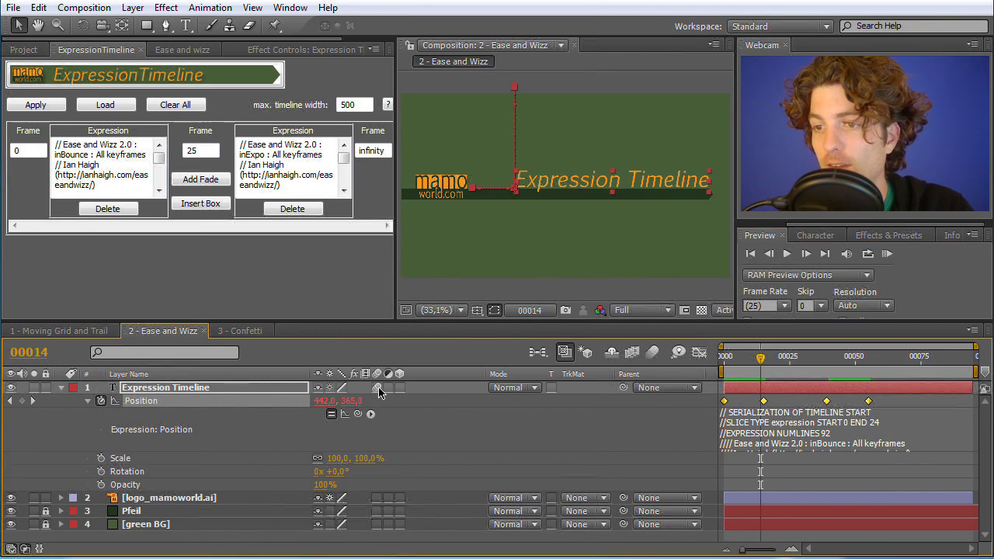
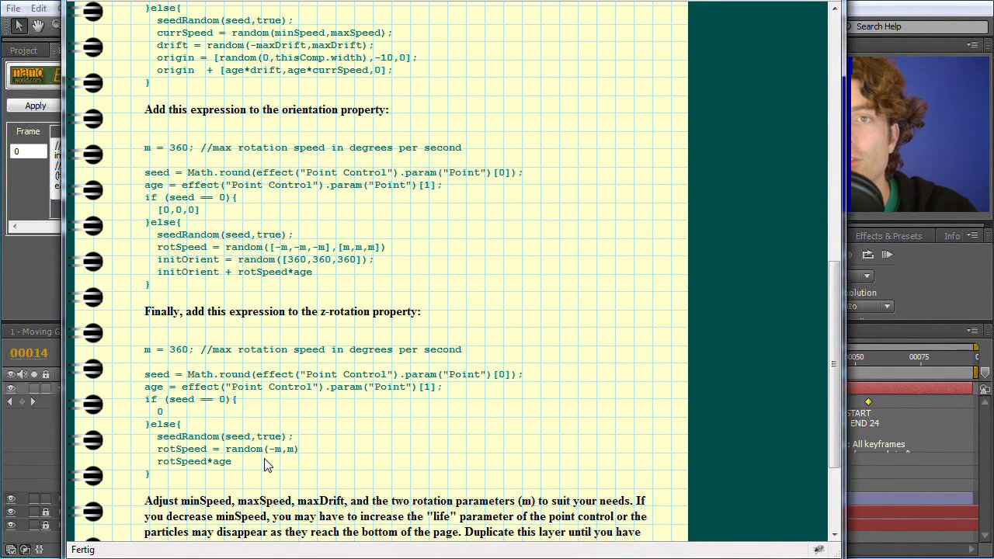
Copy the point control expression, from the life line through [seed,age], on the browser's AE expressions lab Confetti page
{"action": "scroll", "coordinate": [339, 359], "scroll_direction": "up", "scroll_amount": 12}
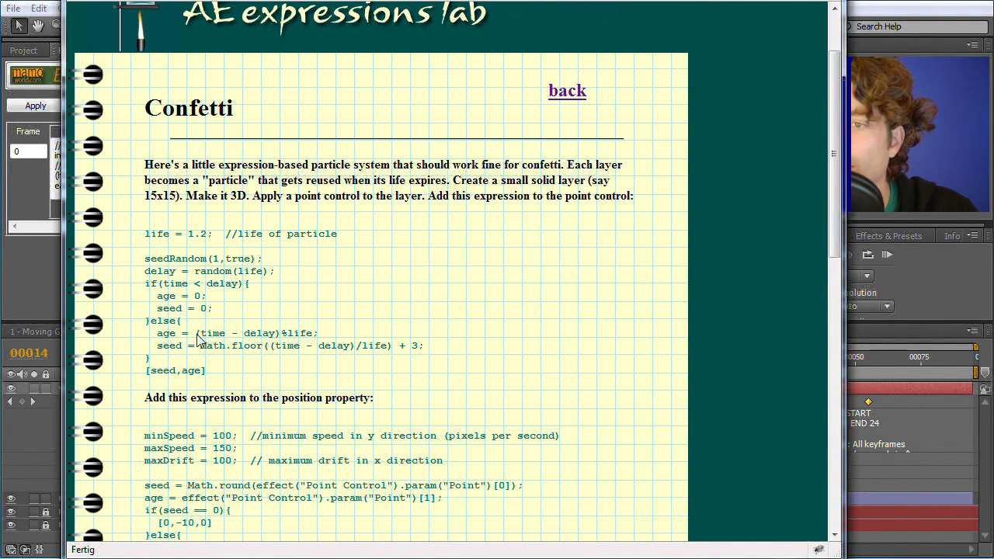
{"action": "left_click_drag", "start_coordinate": [217, 384], "coordinate": [142, 268]}
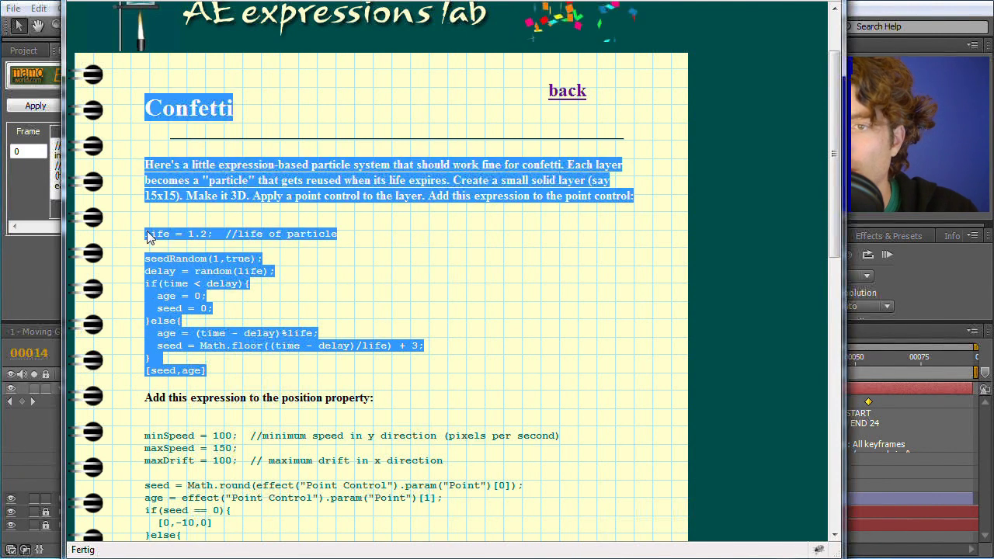
{"action": "left_click_drag", "start_coordinate": [146, 232], "coordinate": [147, 233]}
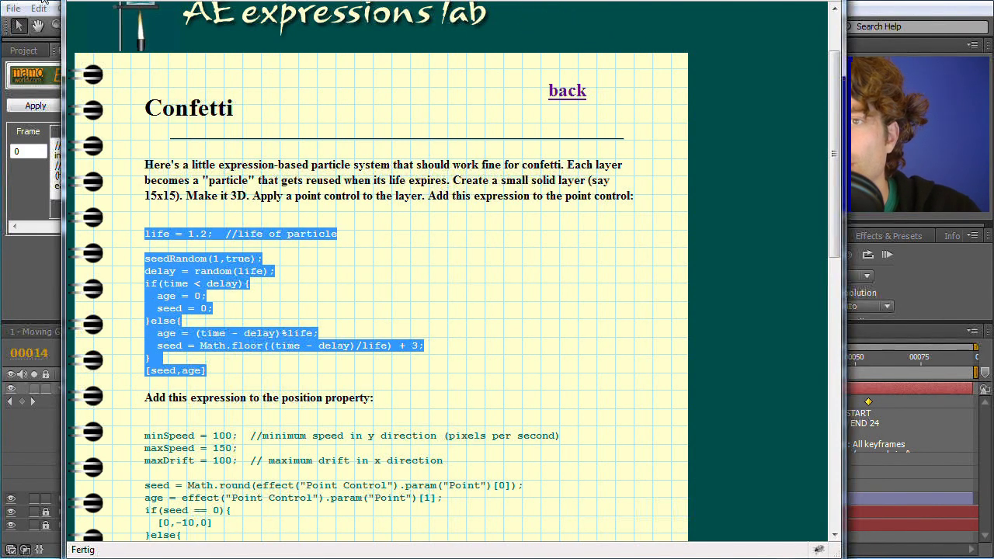
Switch back to After Effects, show the 3 - Confetti composition and go to frame 0
{"action": "left_click", "coordinate": [6, 52]}
{"action": "left_click", "coordinate": [253, 333]}
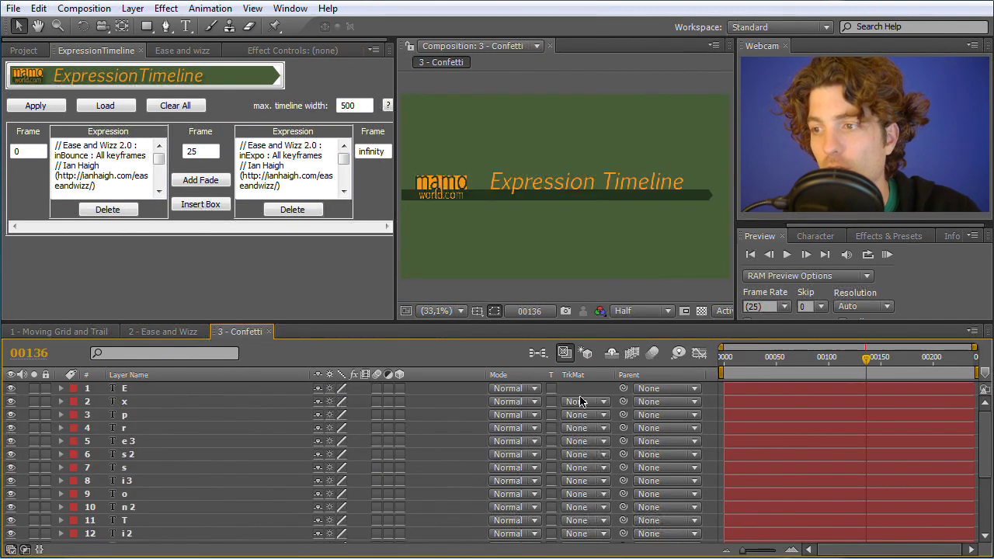
{"action": "left_click_drag", "start_coordinate": [868, 362], "coordinate": [724, 366]}
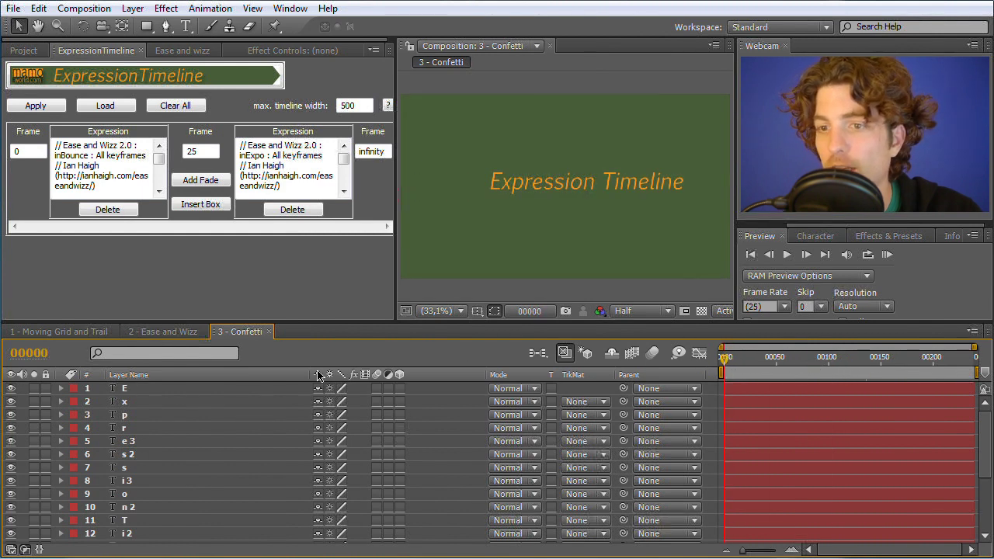
Apply a Point Control expression control effect to the letter layer E
{"action": "left_click", "coordinate": [123, 390]}
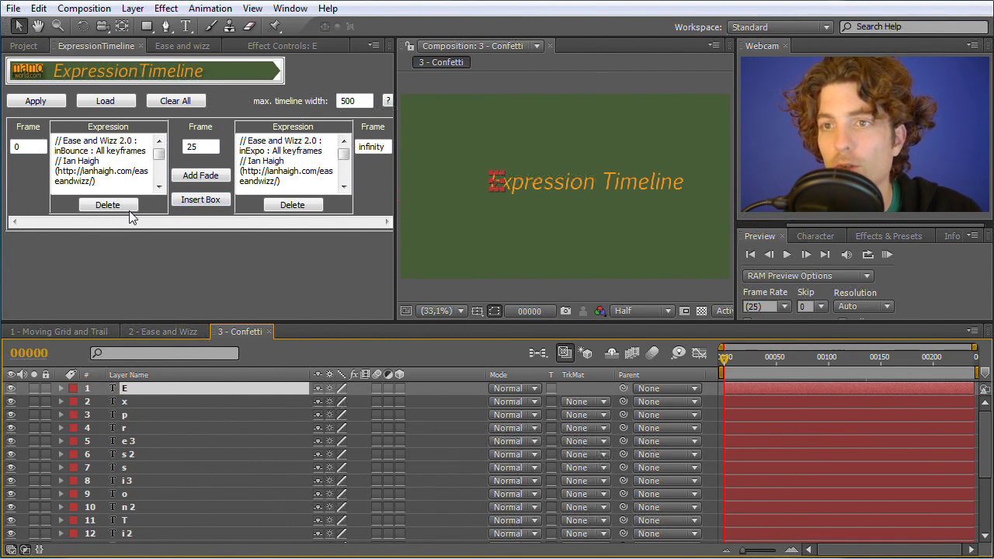
{"action": "left_click", "coordinate": [166, 8]}
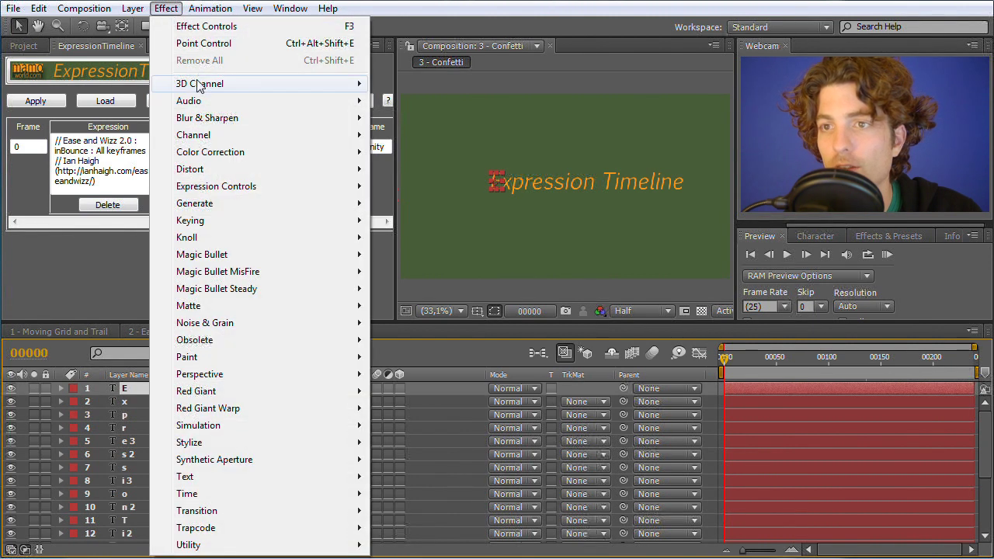
{"action": "mouse_move", "coordinate": [264, 188]}
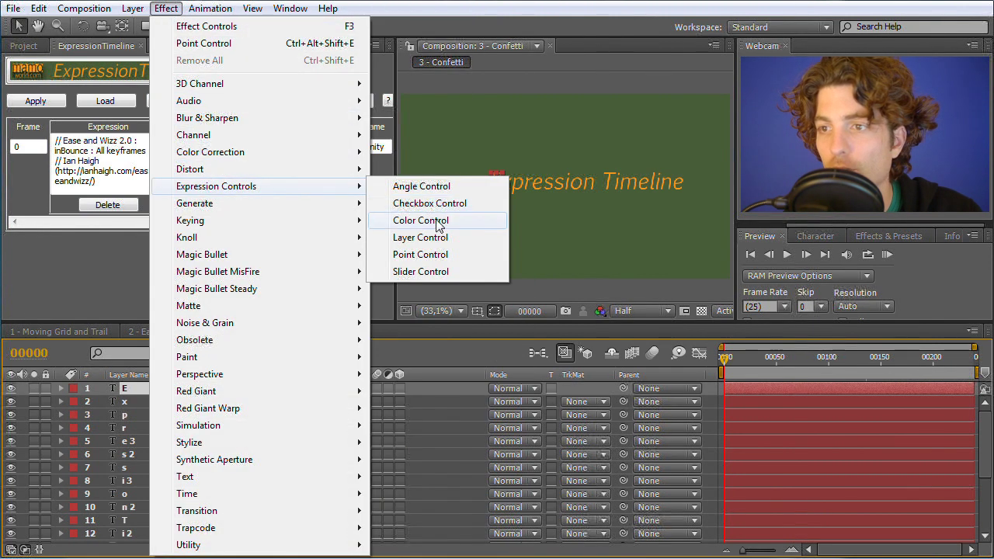
{"action": "left_click", "coordinate": [434, 256]}
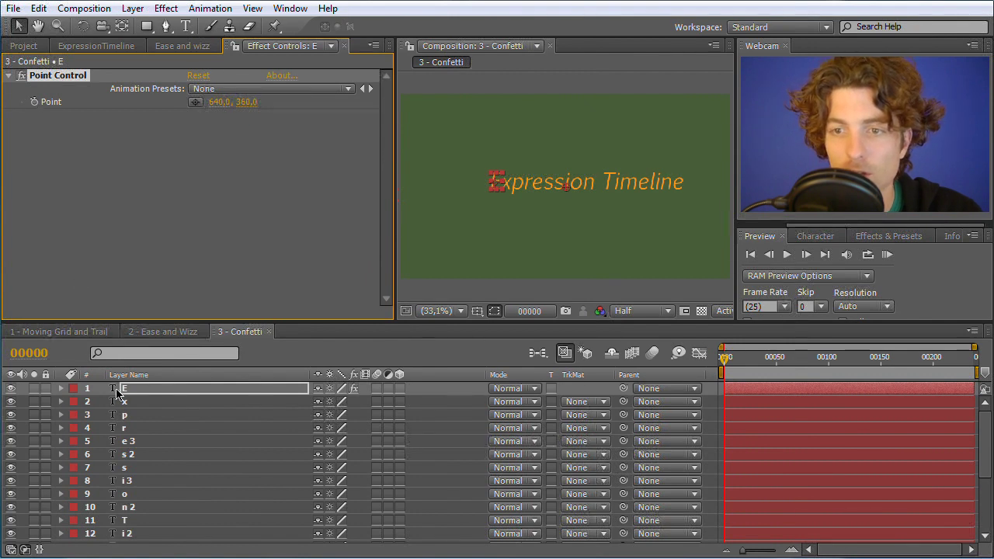
Add an expression to the Point property of layer E's Point Control and replace the default text with the copied confetti expression
{"action": "key", "text": "e"}
{"action": "left_click", "coordinate": [87, 402]}
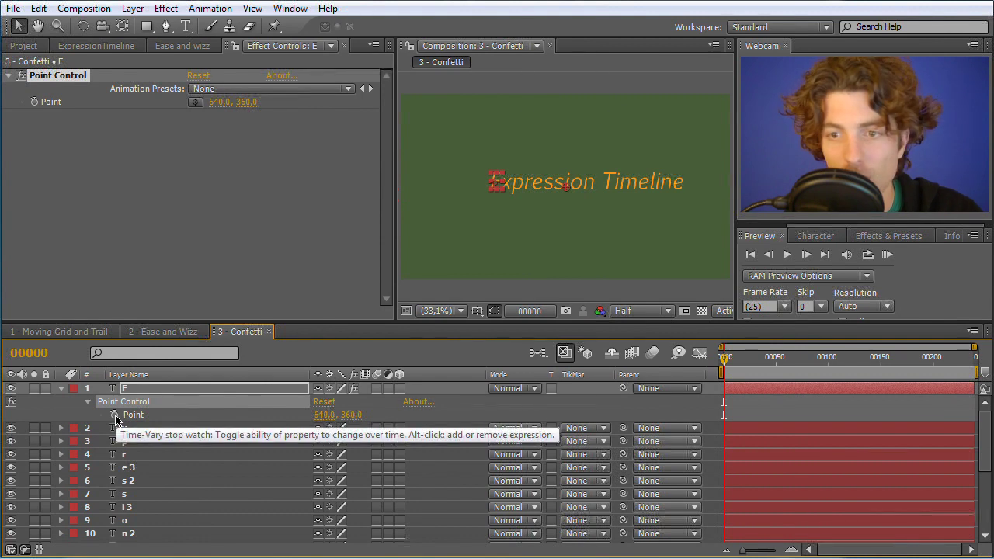
{"action": "left_click", "coordinate": [115, 416], "text": "alt"}
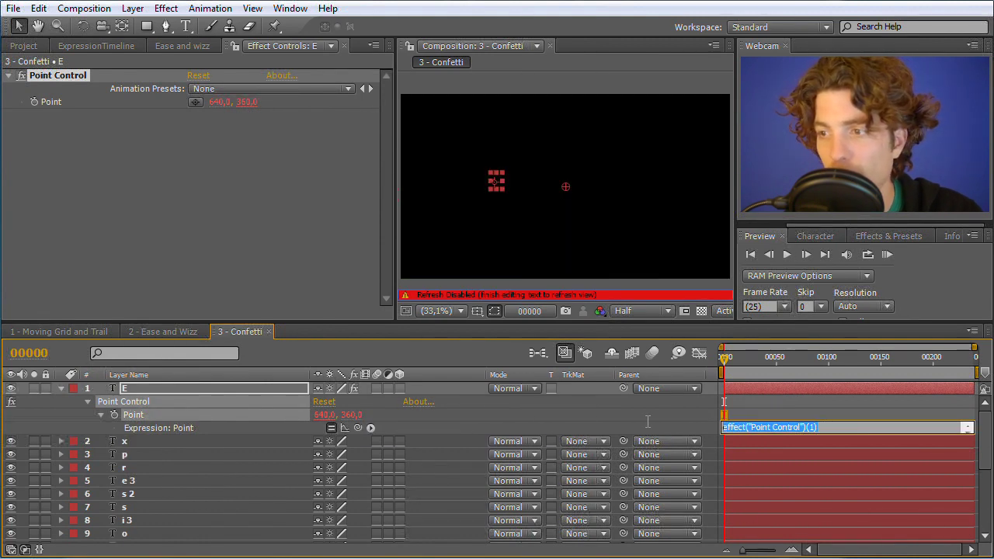
{"action": "key", "text": "BackSpace"}
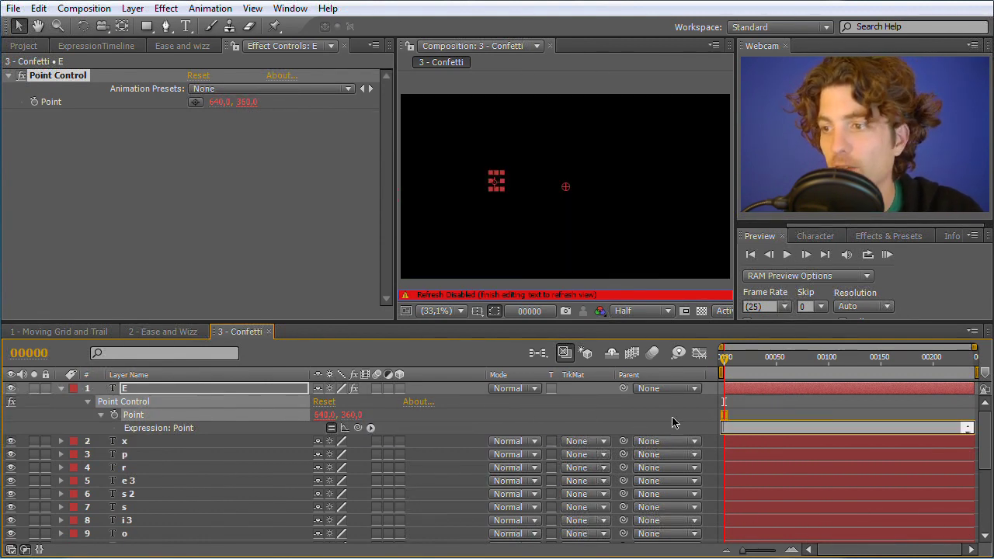
{"action": "key", "text": "ctrl+v"}
{"action": "scroll", "coordinate": [839, 458], "scroll_direction": "up", "scroll_amount": 5}
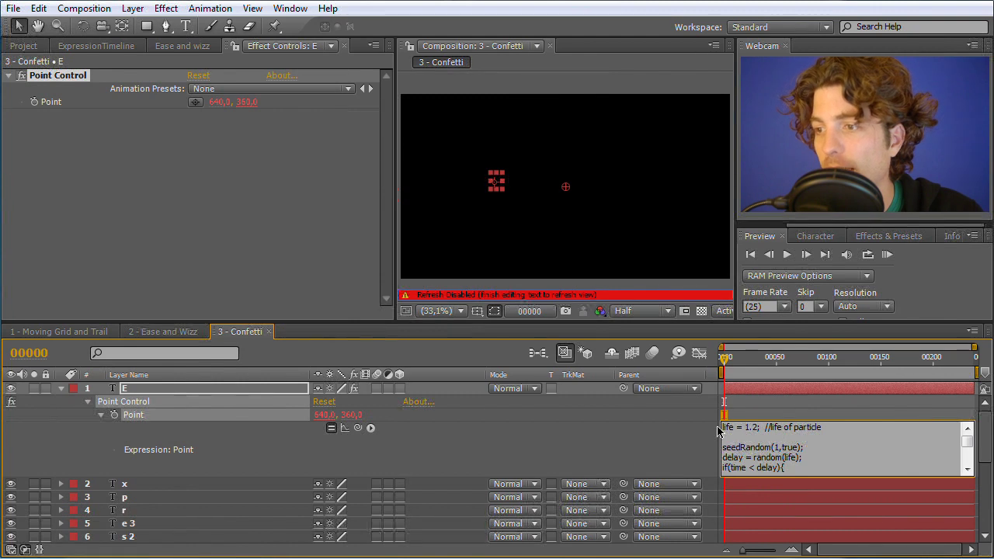
Check the life line on the Confetti web page and set life to 6 in layer E's Point expression
{"action": "key", "text": "alt+Tab"}
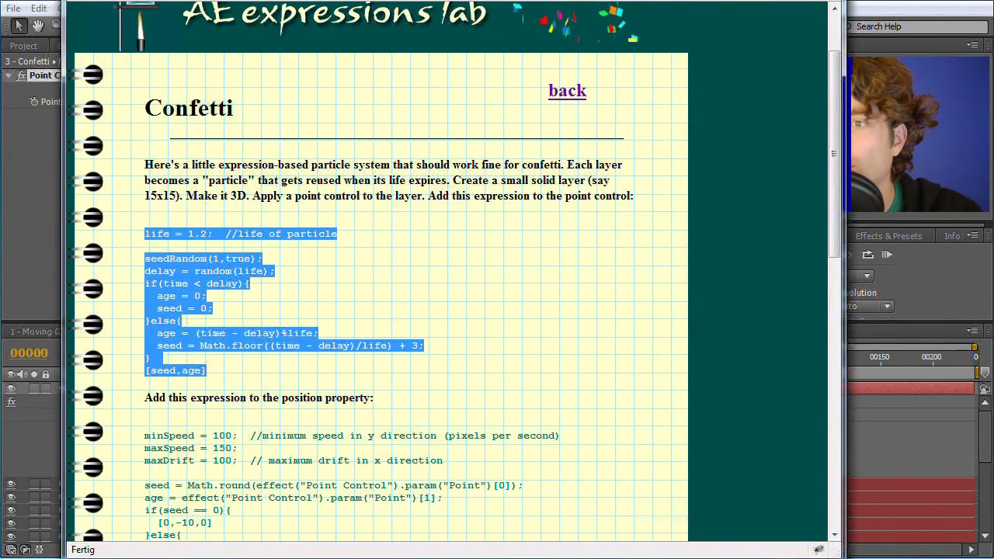
{"action": "left_click", "coordinate": [240, 239]}
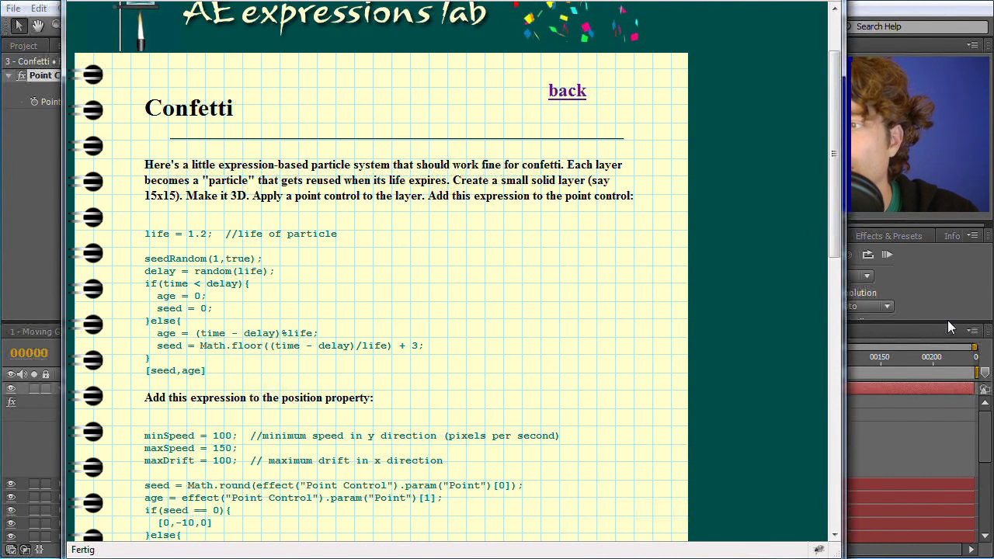
{"action": "left_click", "coordinate": [943, 430]}
{"action": "left_click", "coordinate": [747, 426]}
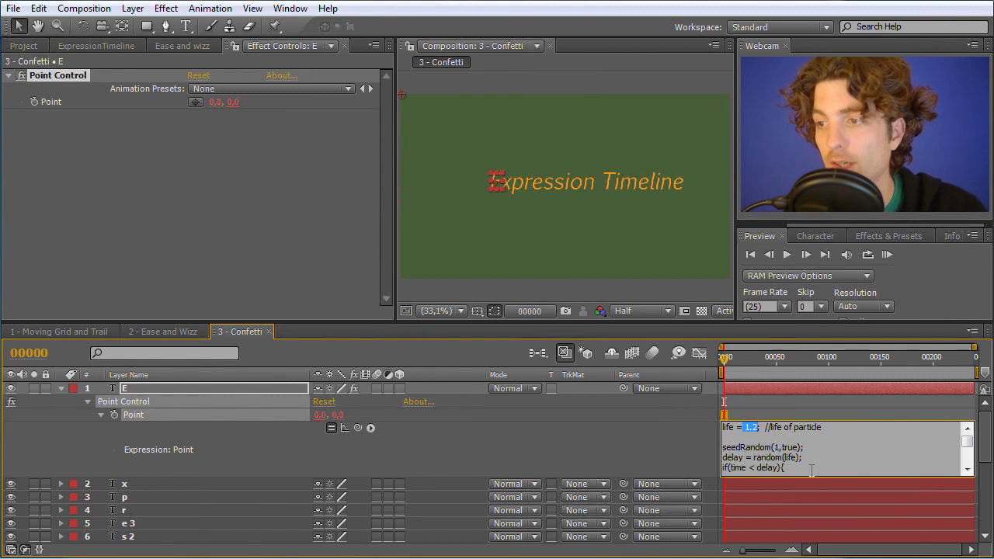
{"action": "left_click_drag", "start_coordinate": [746, 429], "coordinate": [751, 430]}
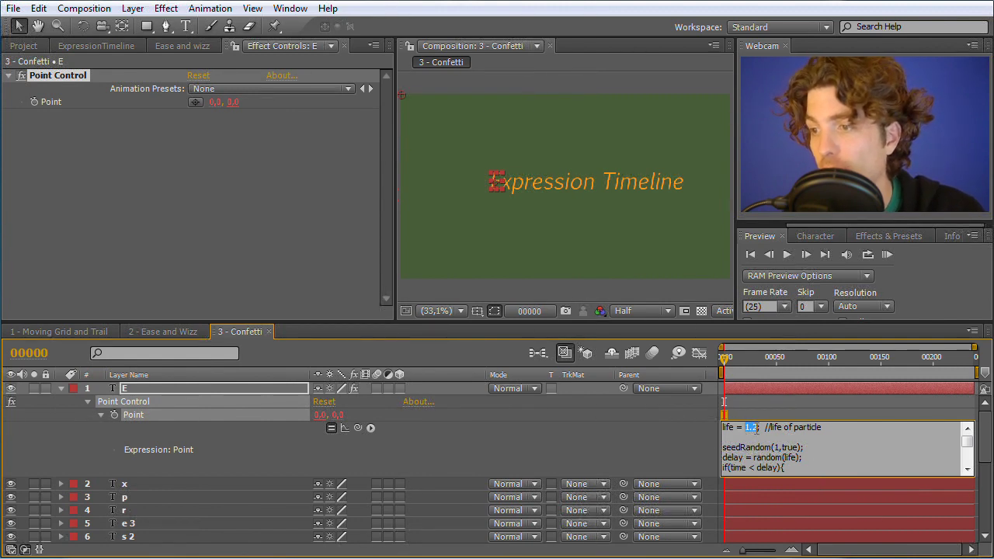
{"action": "type", "text": "6"}
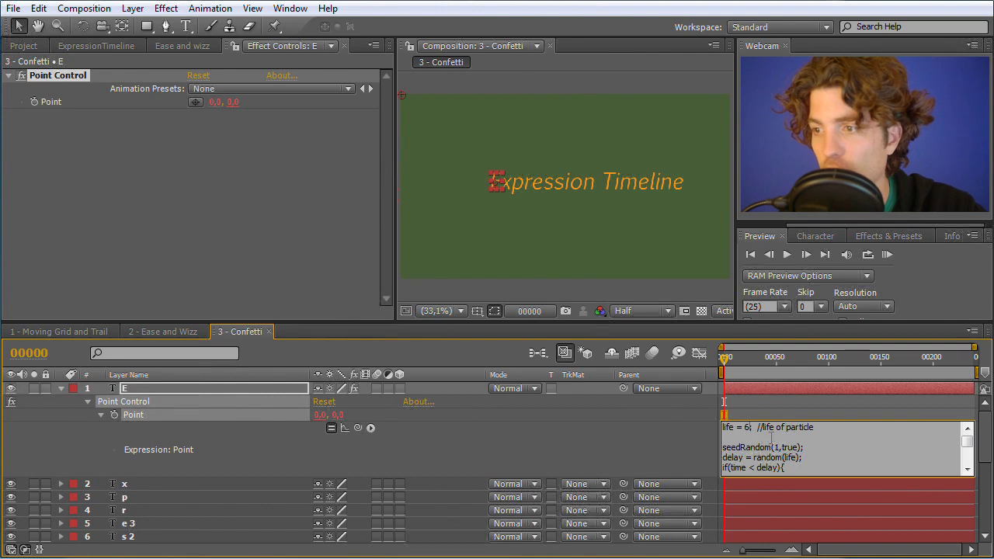
{"action": "left_click", "coordinate": [661, 455]}
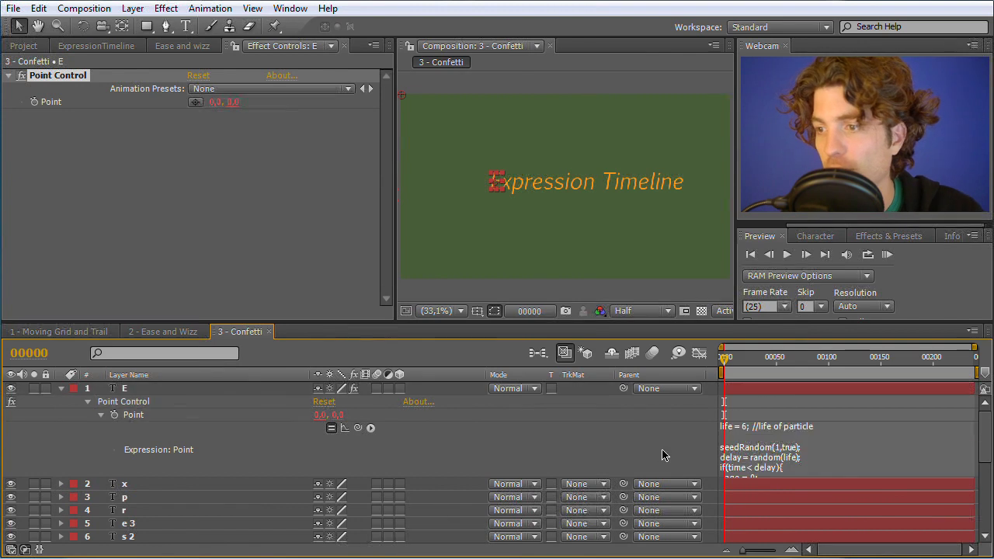
Copy layer E's Point Control effect with its expression, paste it onto letter layers 2 to 18, and return to frame 0
{"action": "left_click", "coordinate": [133, 404]}
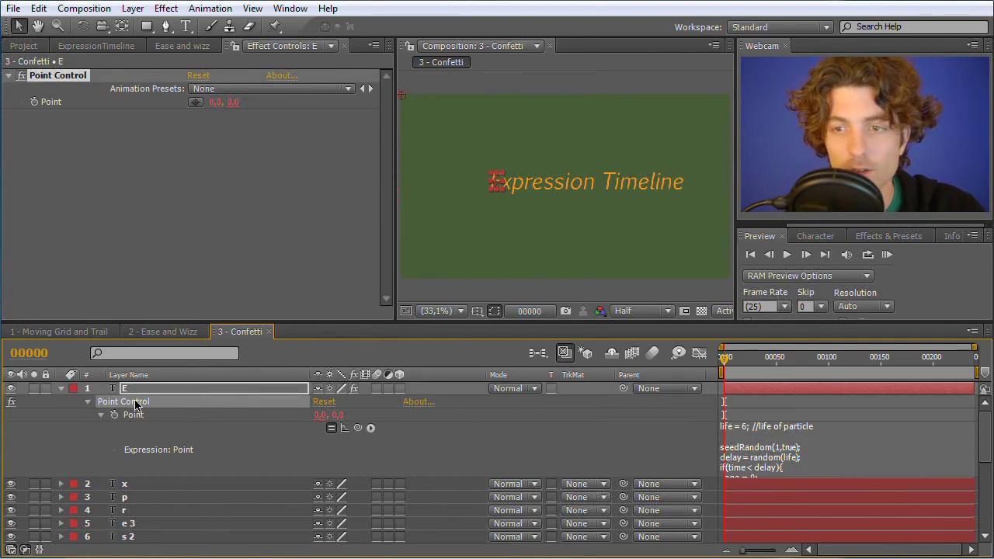
{"action": "left_click", "coordinate": [38, 8]}
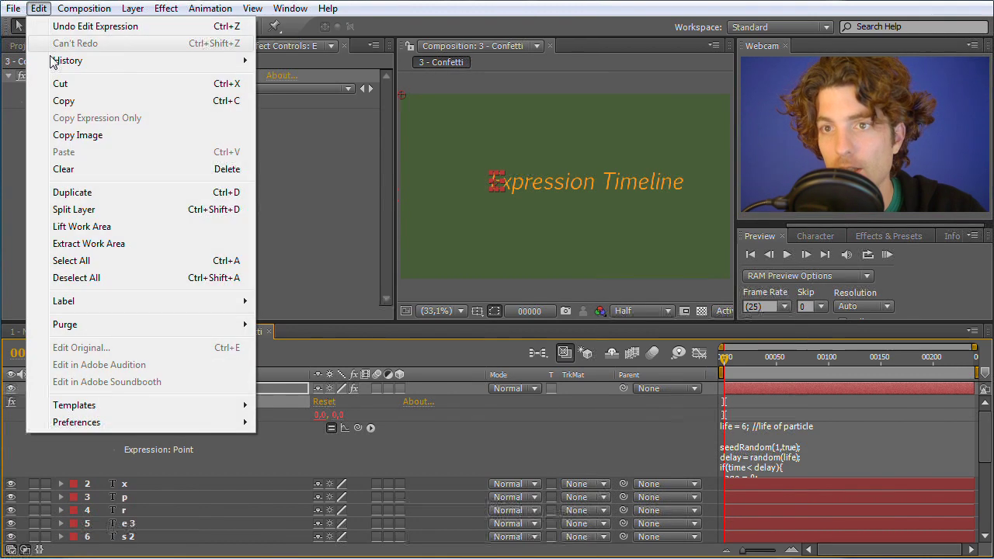
{"action": "left_click", "coordinate": [67, 101]}
{"action": "left_click", "coordinate": [126, 487]}
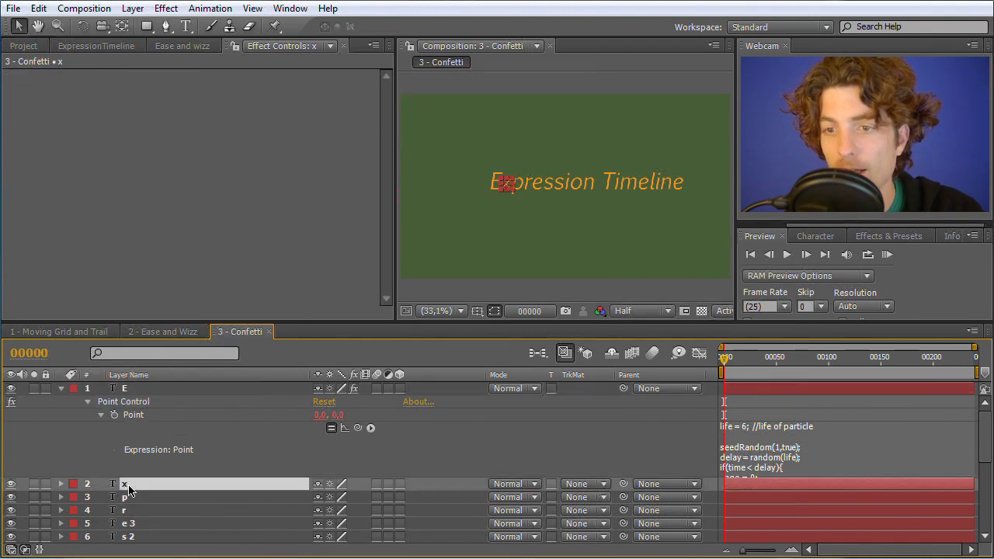
{"action": "scroll", "coordinate": [153, 501], "scroll_direction": "down", "scroll_amount": 4}
{"action": "scroll", "coordinate": [154, 501], "scroll_direction": "down", "scroll_amount": 1}
{"action": "left_click", "coordinate": [134, 497], "text": "shift"}
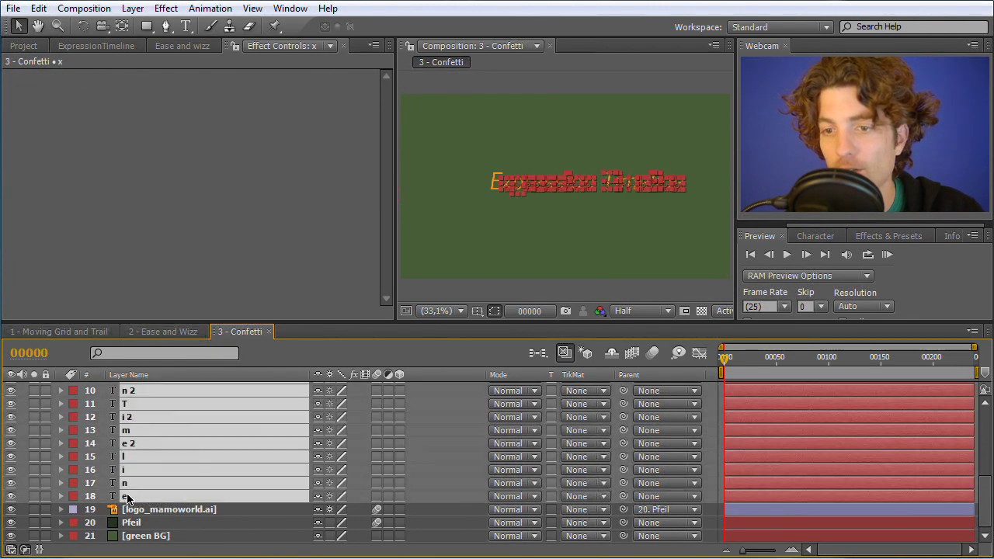
{"action": "left_click", "coordinate": [38, 7]}
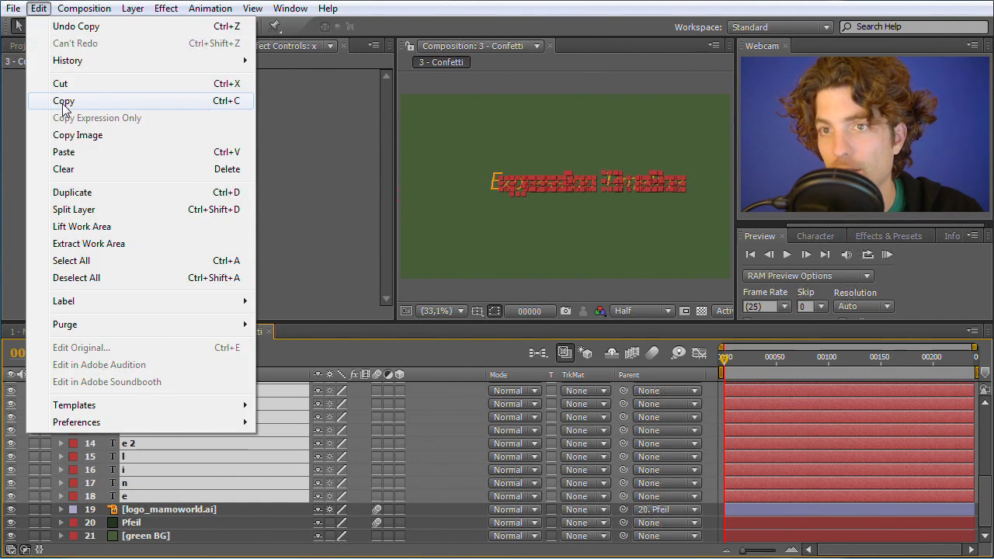
{"action": "left_click", "coordinate": [69, 152]}
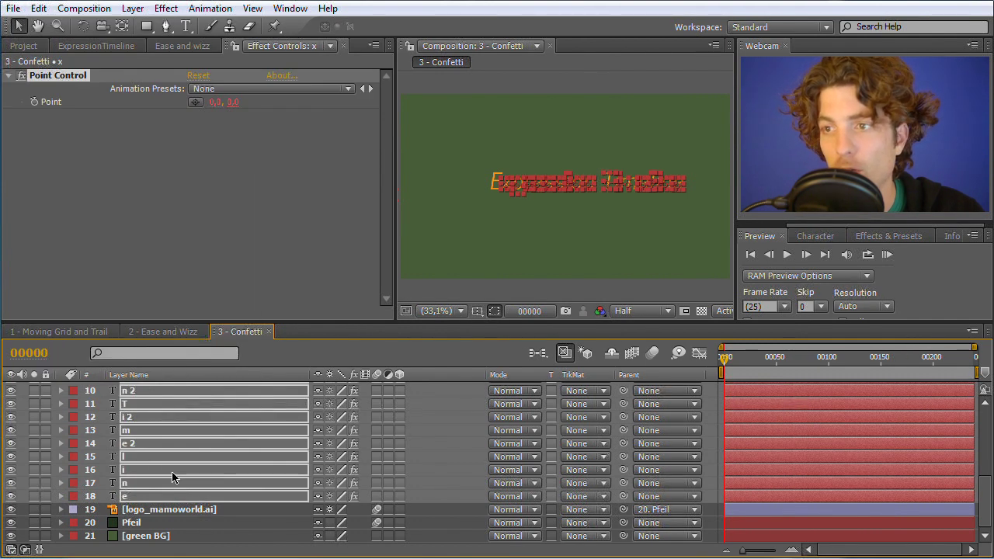
{"action": "left_click_drag", "start_coordinate": [728, 358], "coordinate": [700, 359]}
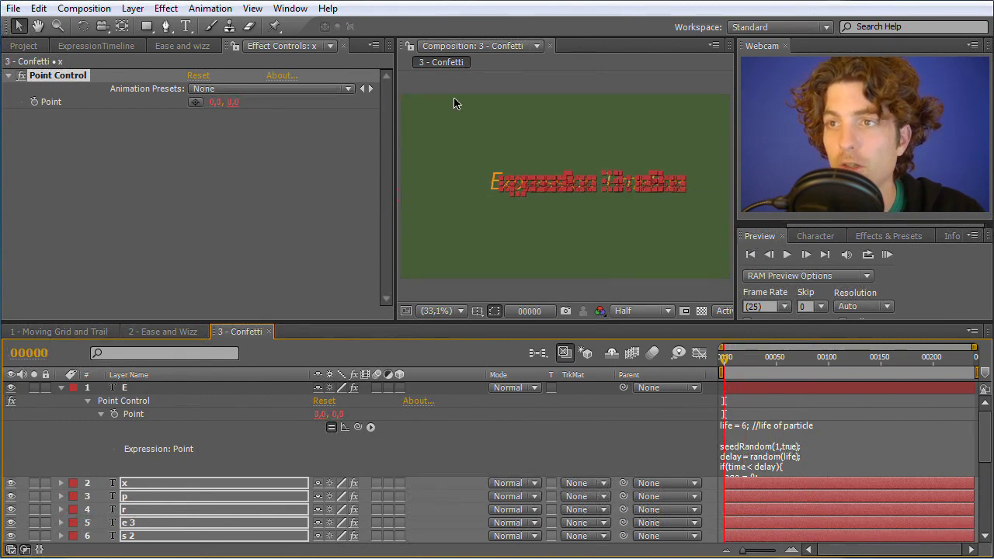
Copy the position property expression from the Confetti web page and return to After Effects
{"action": "key", "text": "alt+Tab"}
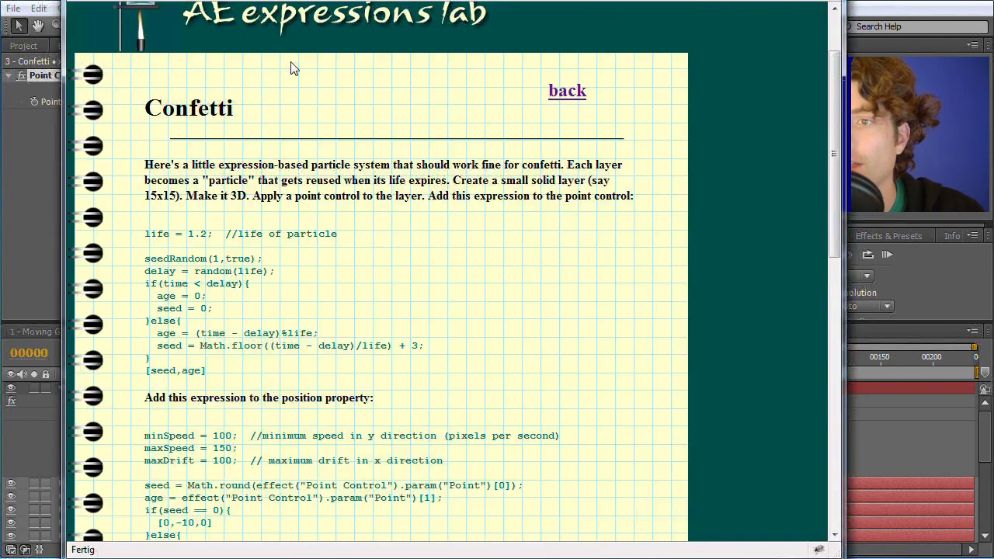
{"action": "scroll", "coordinate": [410, 342], "scroll_direction": "down", "scroll_amount": 4}
{"action": "scroll", "coordinate": [412, 355], "scroll_direction": "down", "scroll_amount": 2}
{"action": "left_click_drag", "start_coordinate": [176, 354], "coordinate": [147, 176]}
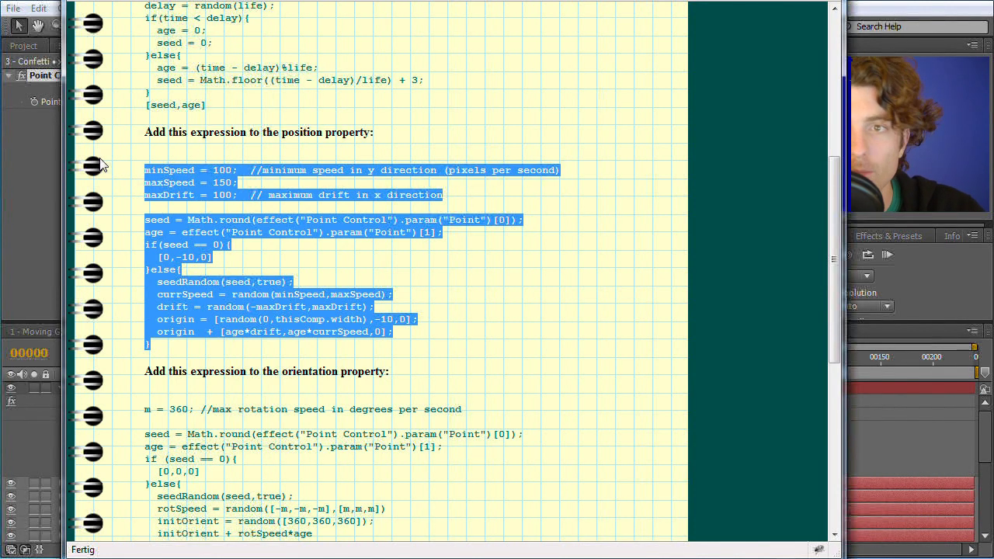
{"action": "left_click", "coordinate": [29, 171]}
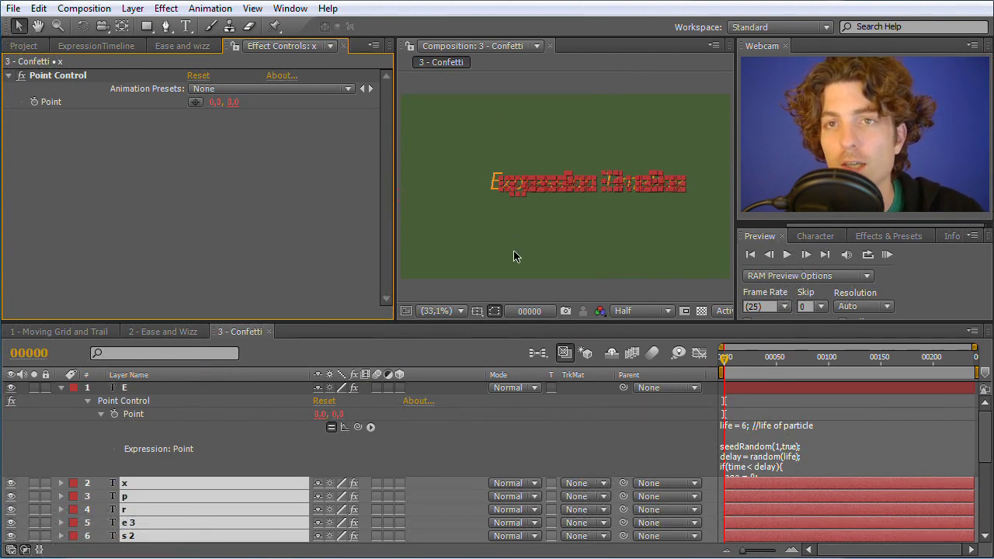
Clear all entries in ExpressionTimeline and replace the default value expression with the copied position expression
{"action": "left_click", "coordinate": [99, 47]}
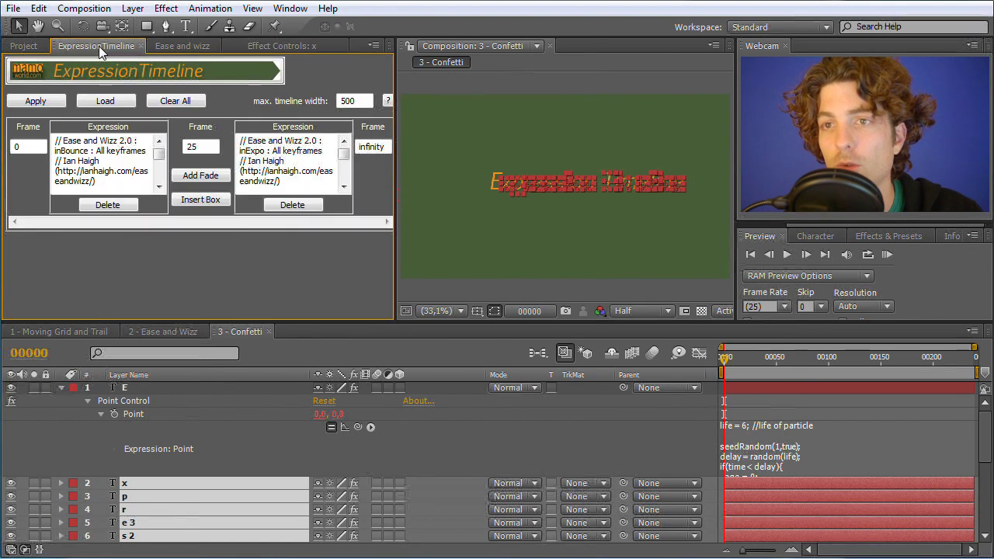
{"action": "left_click", "coordinate": [177, 101]}
{"action": "left_click", "coordinate": [97, 144]}
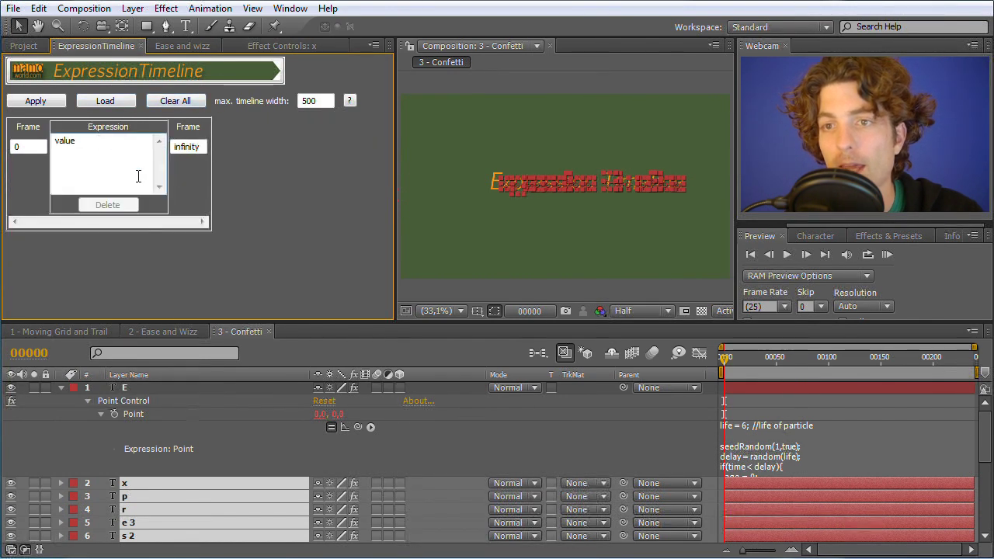
{"action": "double_click", "coordinate": [65, 142]}
{"action": "key", "text": "ctrl+v"}
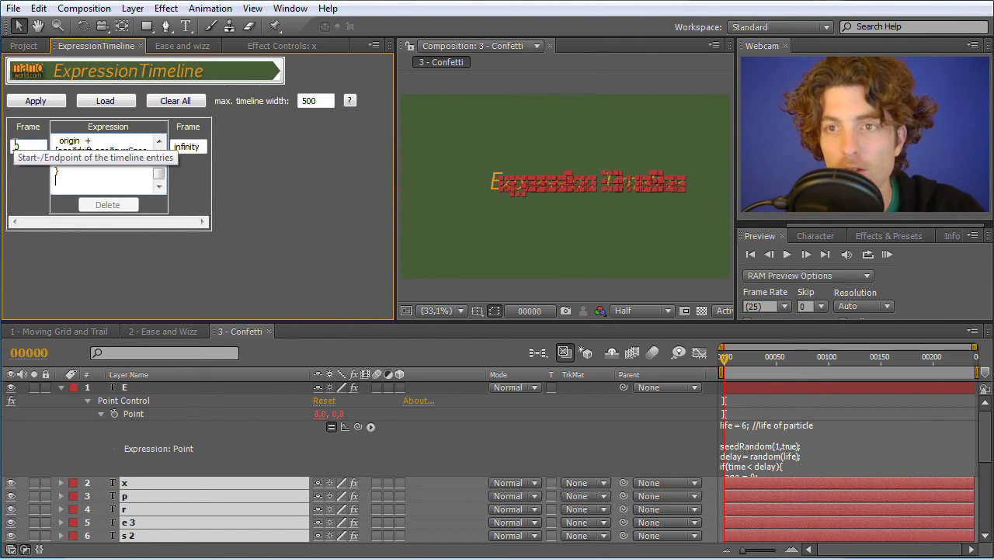
End the position expression at frame 100 and add a fade with a duration of 20 there
{"action": "left_click", "coordinate": [187, 147]}
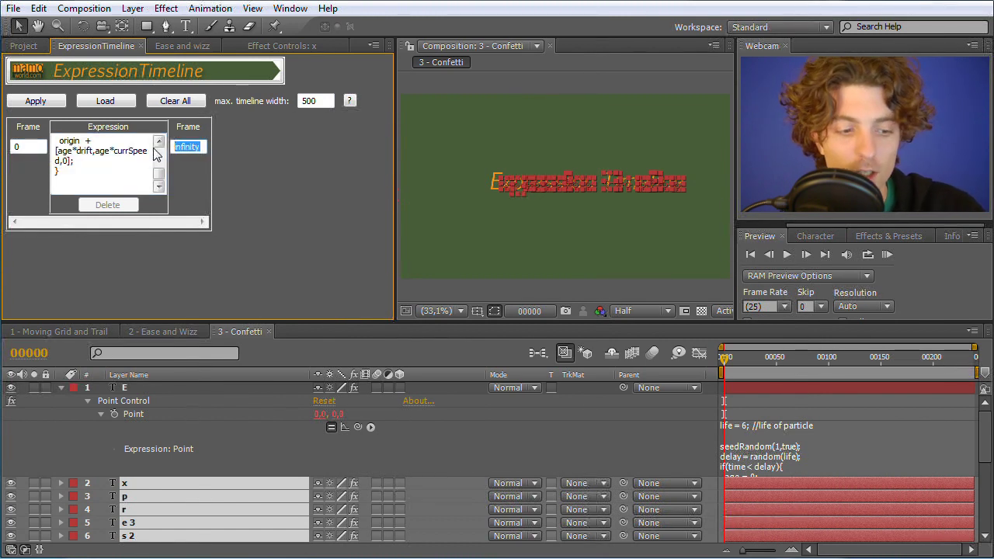
{"action": "type", "text": "100"}
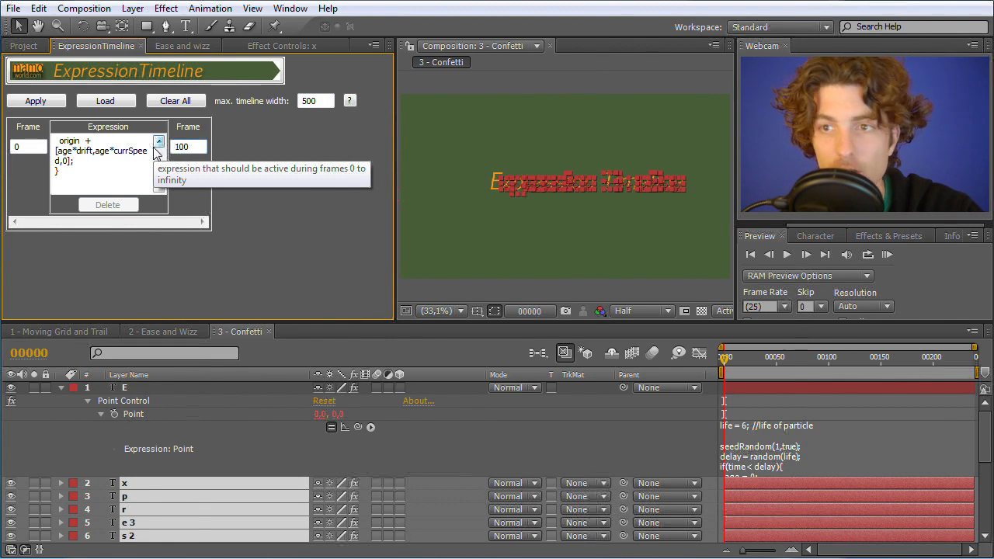
{"action": "key", "text": "Tab"}
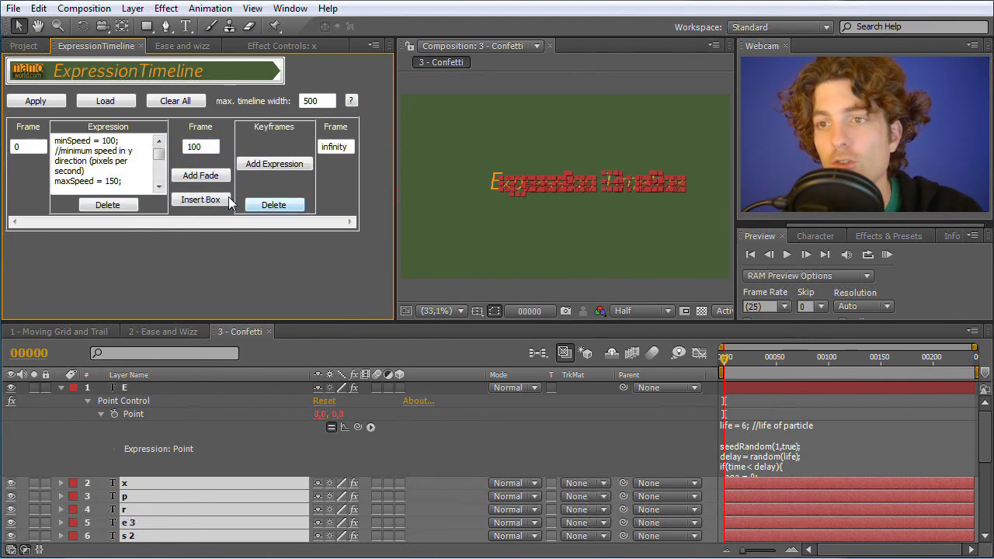
{"action": "left_click", "coordinate": [205, 177]}
{"action": "type", "text": "2"}
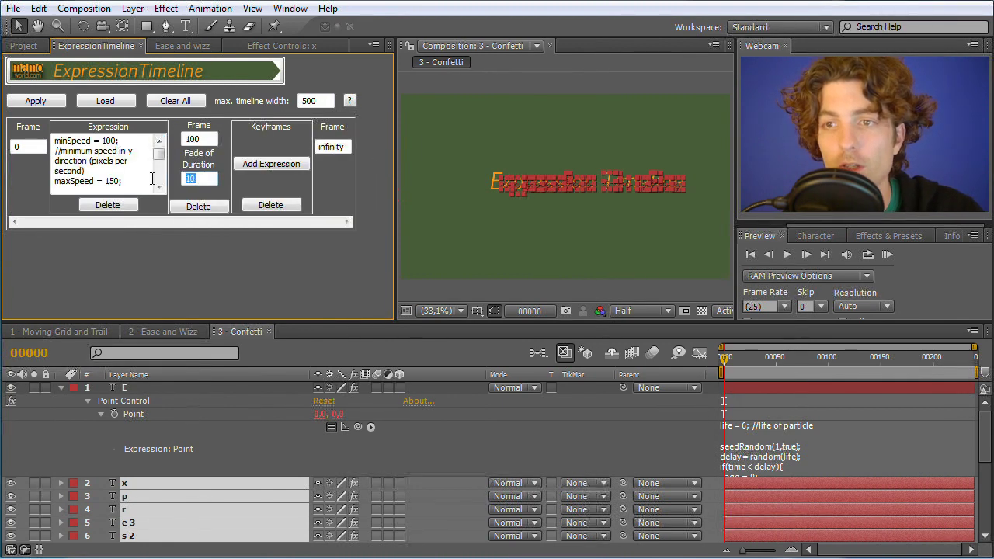
{"action": "type", "text": "0"}
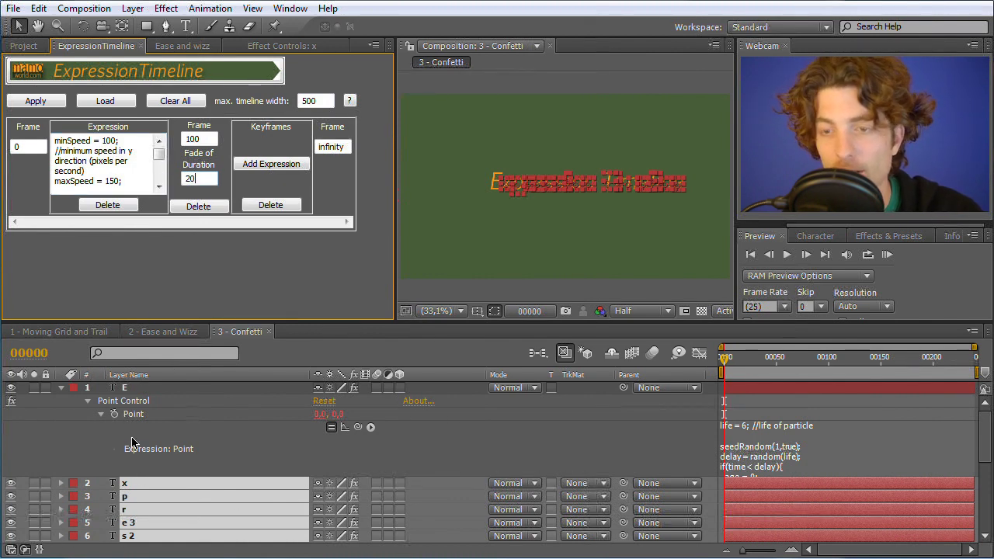
Reveal and select the Position properties of letter layers 1 to 18 and apply the ExpressionTimeline setup to them
{"action": "left_click", "coordinate": [133, 484]}
{"action": "key", "text": "p"}
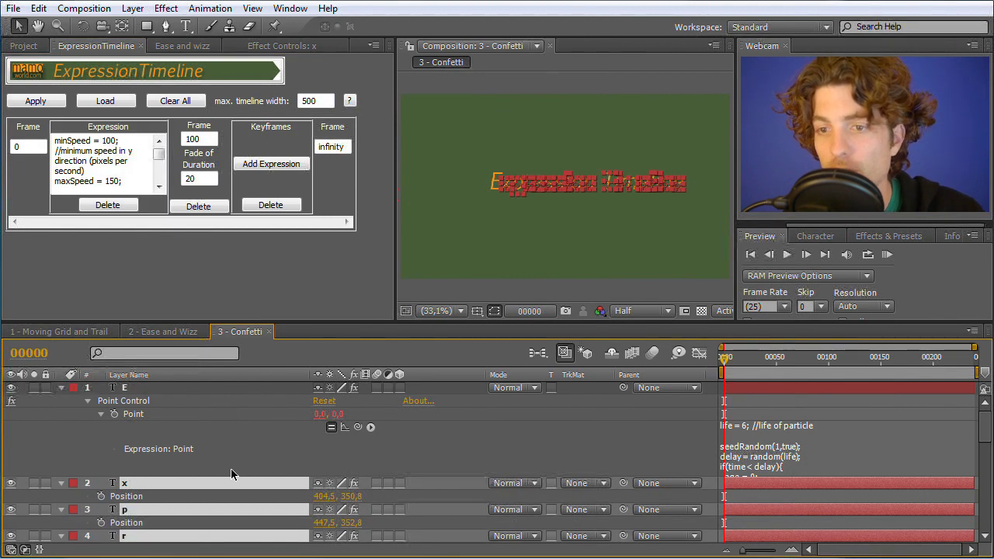
{"action": "left_click", "coordinate": [148, 399]}
{"action": "left_click", "coordinate": [139, 391]}
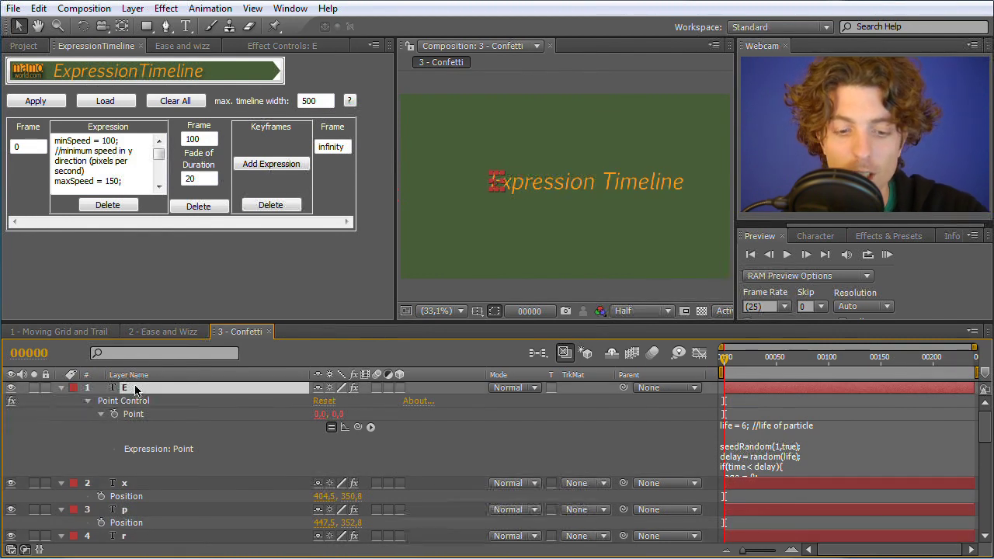
{"action": "key", "text": "p"}
{"action": "left_click_drag", "start_coordinate": [61, 400], "coordinate": [155, 487]}
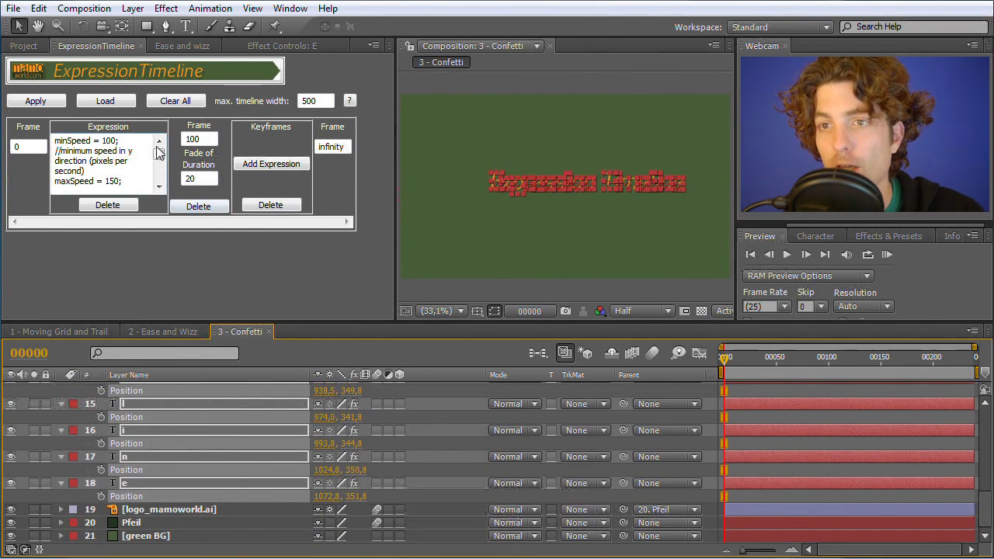
{"action": "left_click", "coordinate": [34, 102]}
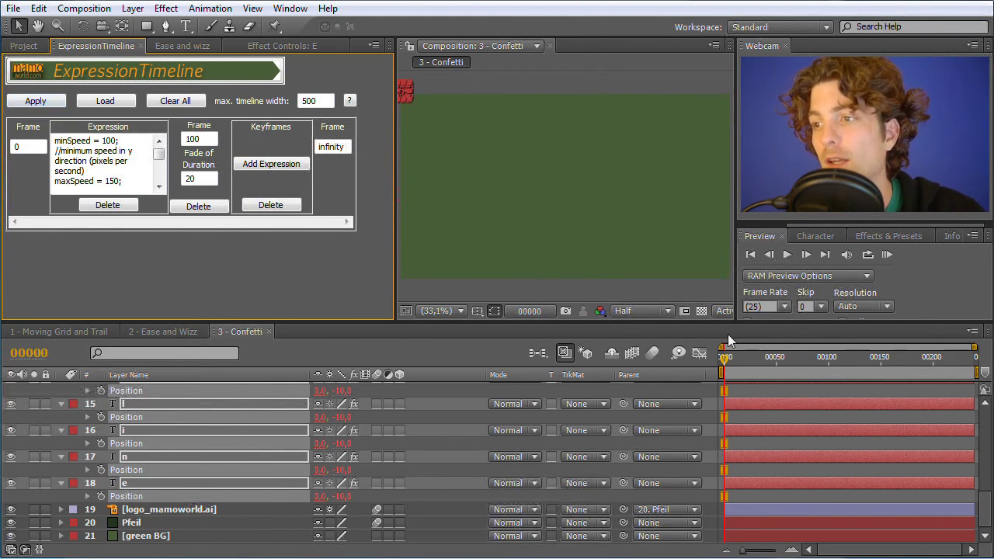
Scrub through the 3 - Confetti composition and play a RAM preview of the falling letters
{"action": "left_click_drag", "start_coordinate": [722, 362], "coordinate": [849, 363]}
{"action": "left_click", "coordinate": [886, 254]}
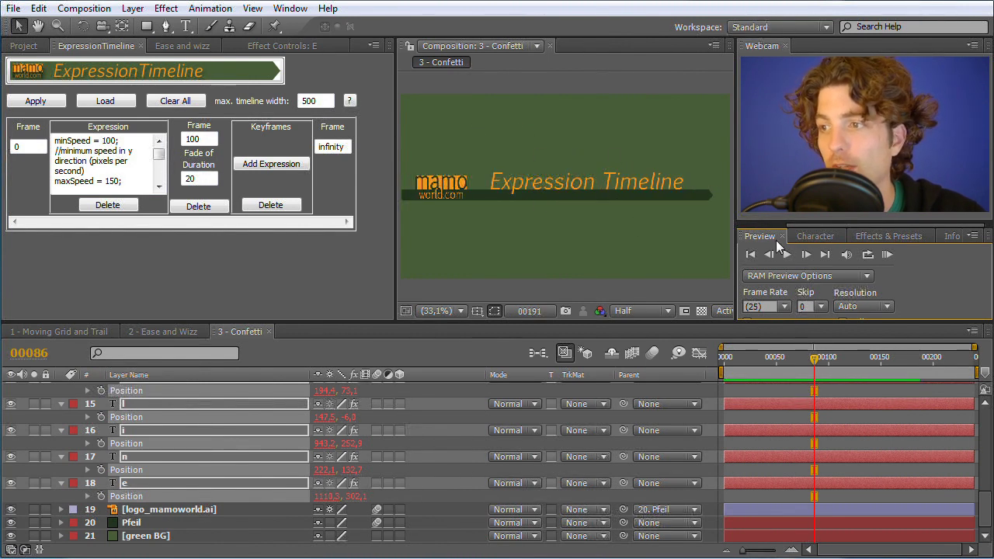
{"action": "left_click", "coordinate": [887, 255]}
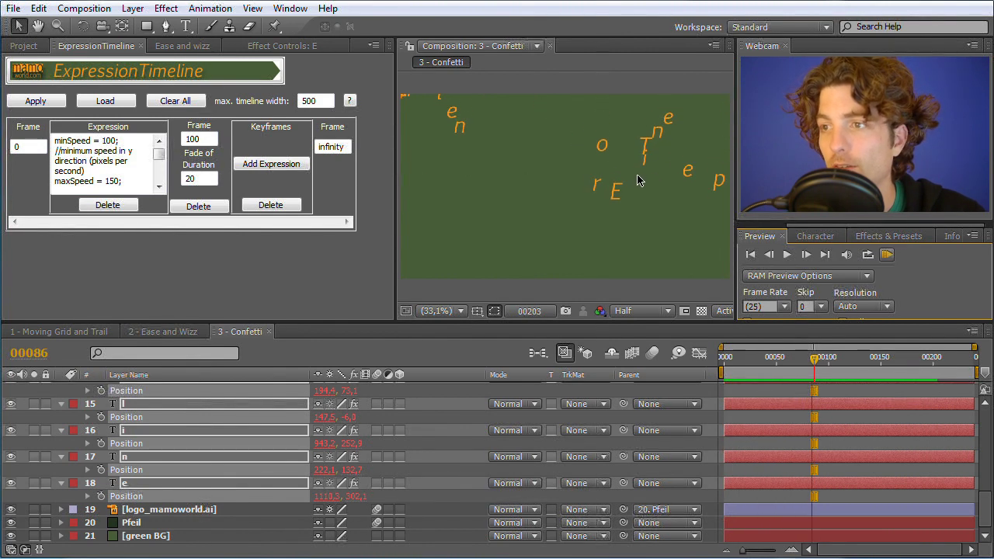
{"action": "left_click", "coordinate": [887, 256]}
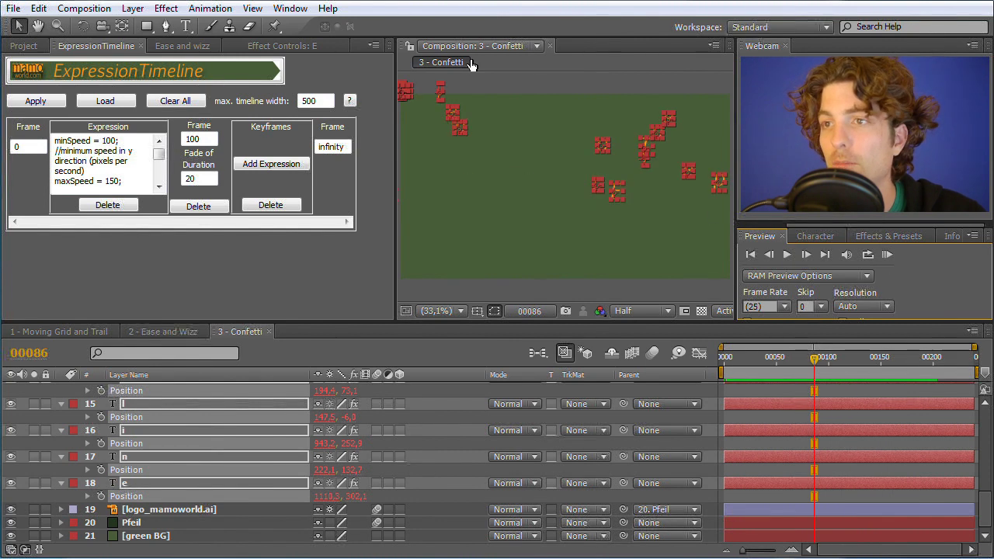
Copy the orientation property expression from the Confetti web page and return to After Effects
{"action": "key", "text": "alt+Tab"}
{"action": "left_click", "coordinate": [406, 407]}
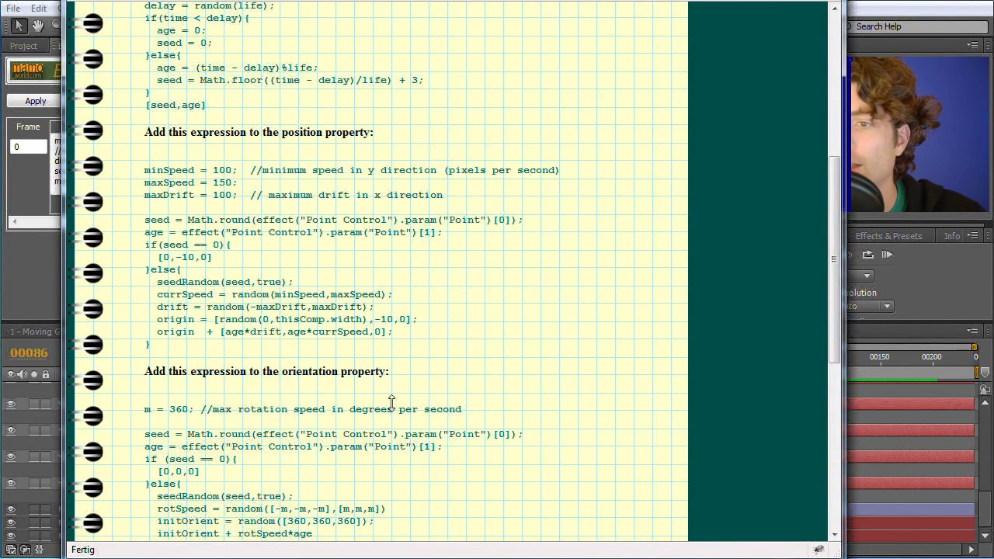
{"action": "scroll", "coordinate": [257, 402], "scroll_direction": "down", "scroll_amount": 3}
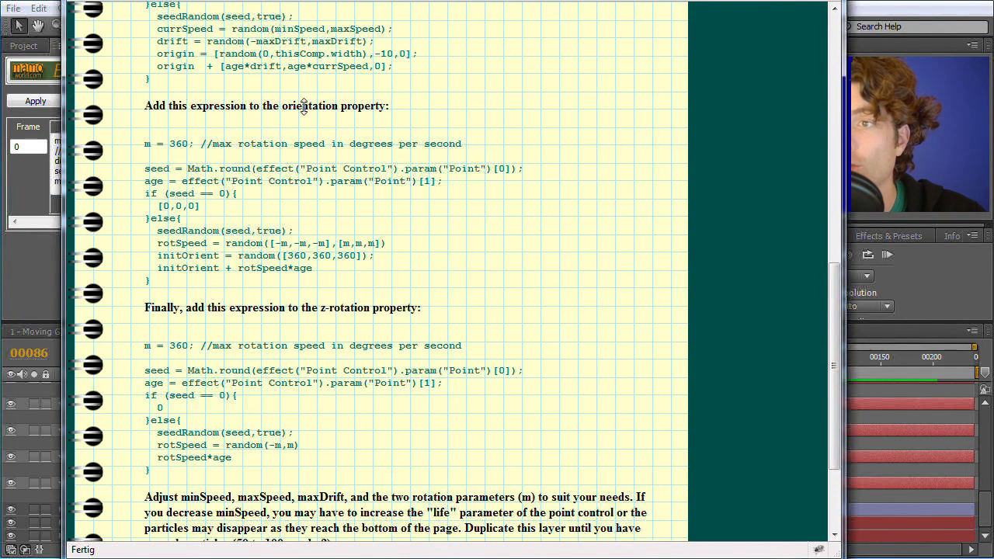
{"action": "left_click_drag", "start_coordinate": [145, 144], "coordinate": [190, 282]}
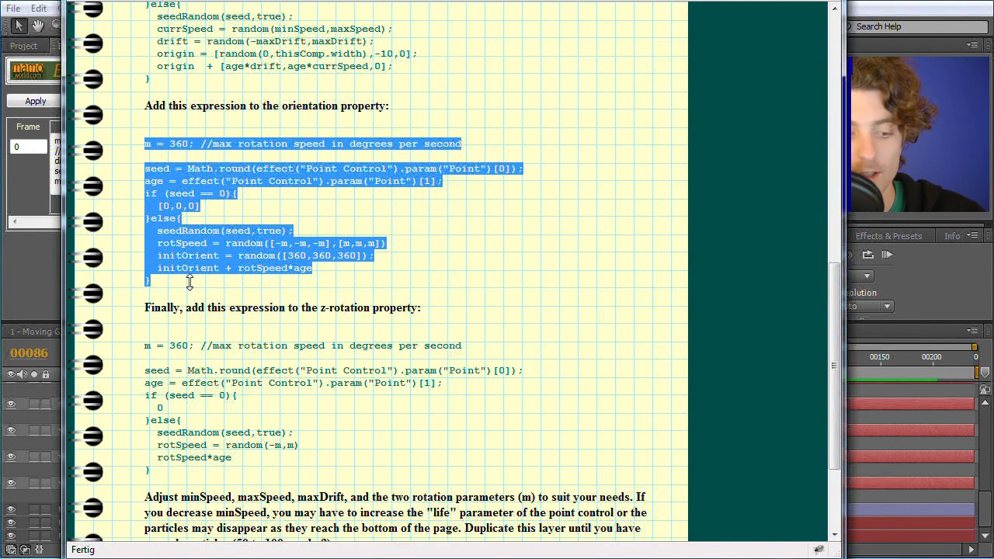
{"action": "left_click", "coordinate": [57, 276]}
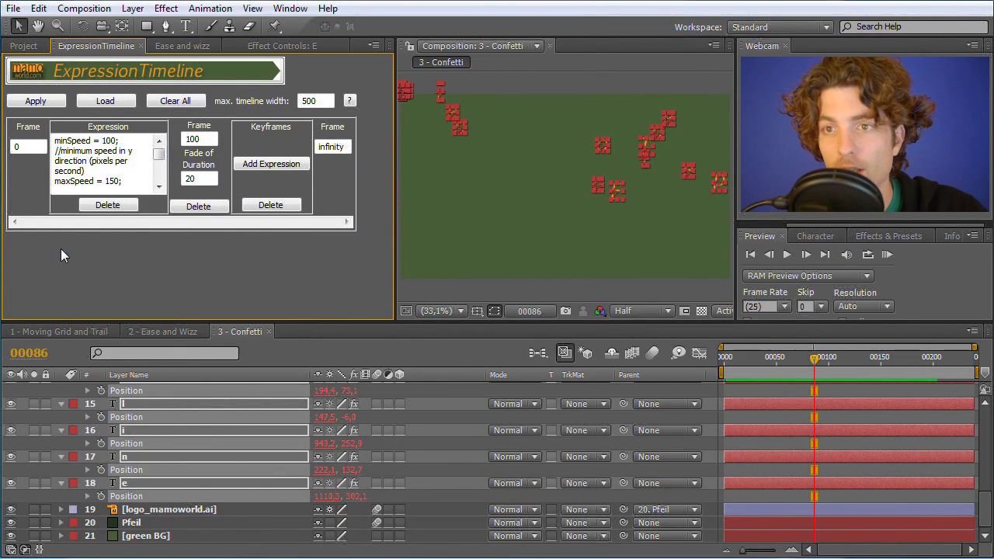
Replace the first ExpressionTimeline expression with the copied orientation expression and set the fade duration to 30
{"action": "key", "text": "ctrl+a"}
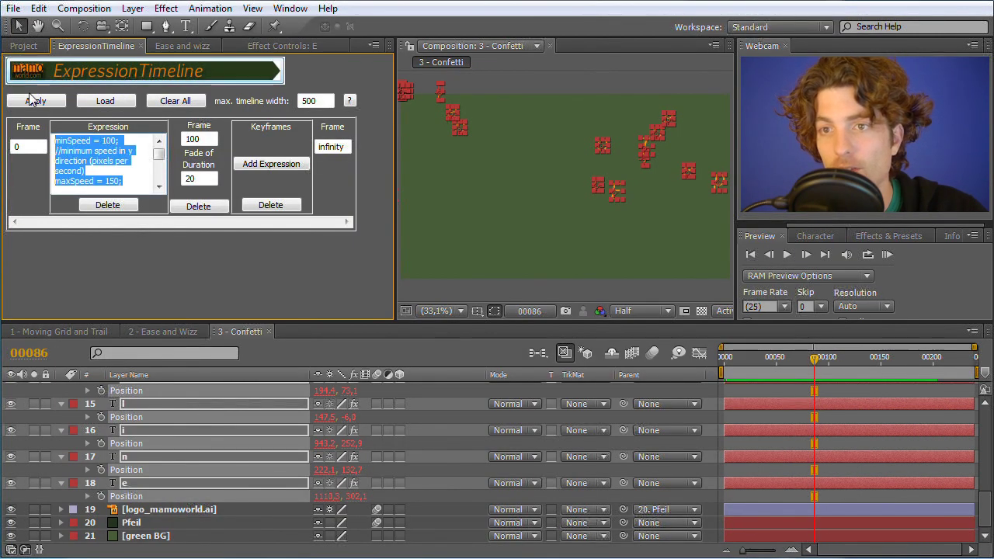
{"action": "key", "text": "ctrl+v"}
{"action": "key", "text": "ctrl+a"}
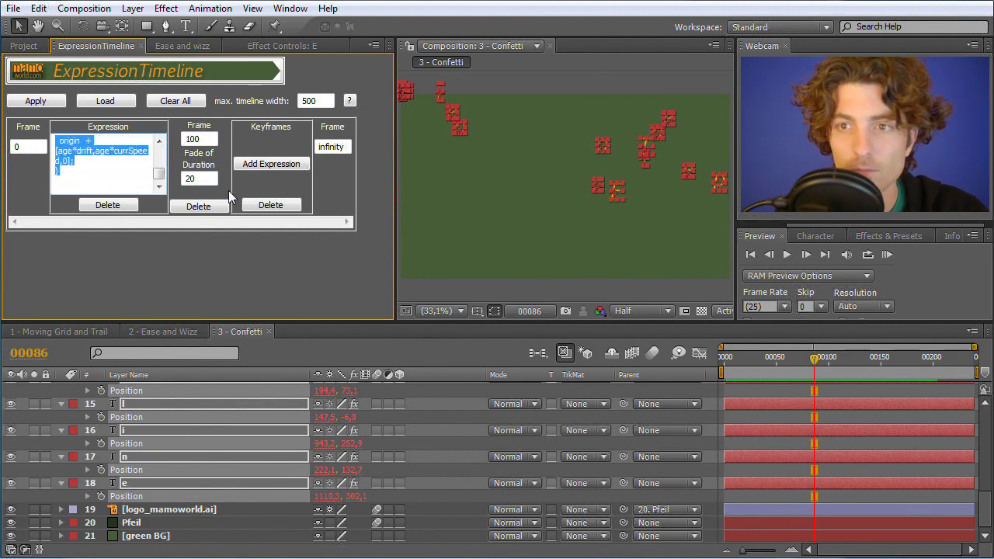
{"action": "key", "text": "BackSpace"}
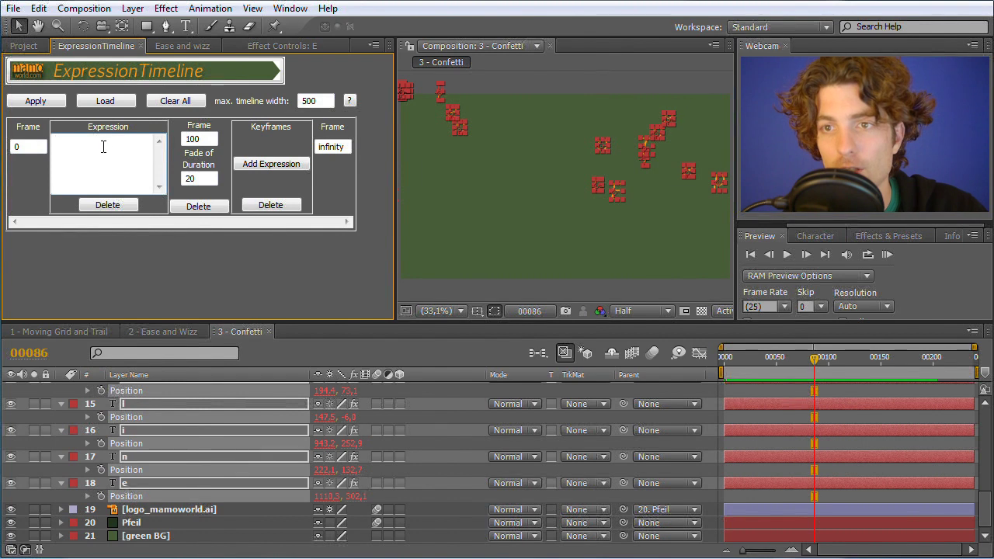
{"action": "key", "text": "ctrl+v"}
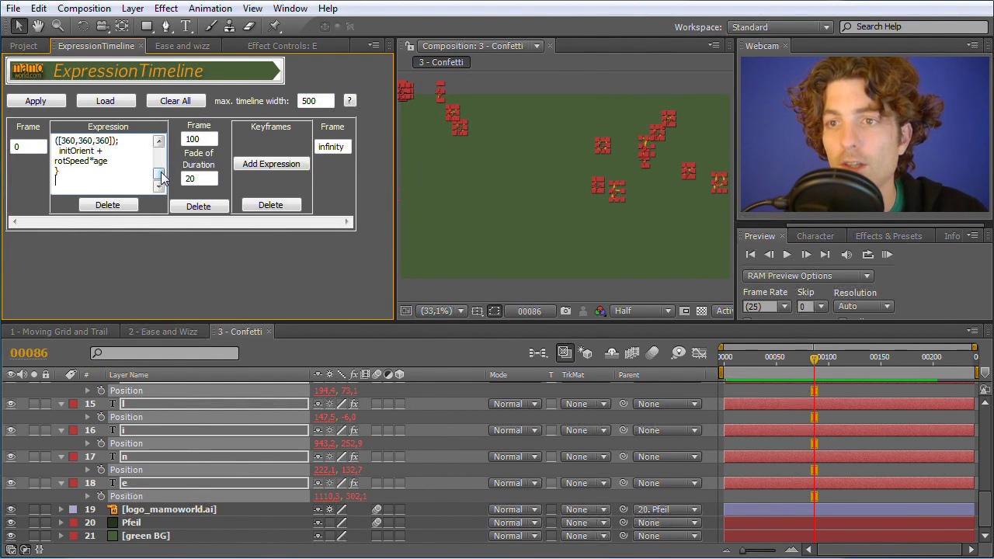
{"action": "scroll", "coordinate": [164, 156], "scroll_direction": "down", "scroll_amount": 2}
{"action": "scroll", "coordinate": [163, 156], "scroll_direction": "up", "scroll_amount": 2}
{"action": "double_click", "coordinate": [187, 179]}
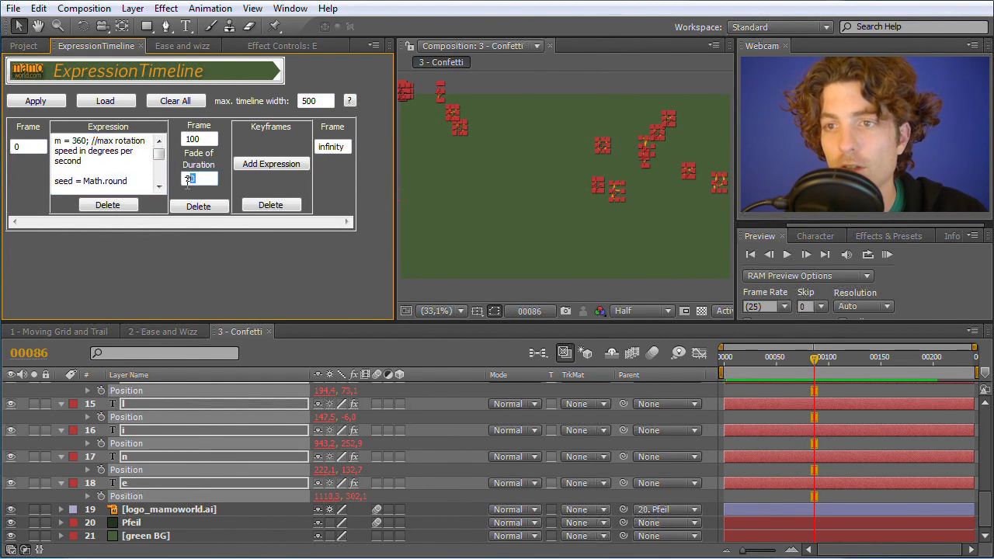
{"action": "type", "text": "30"}
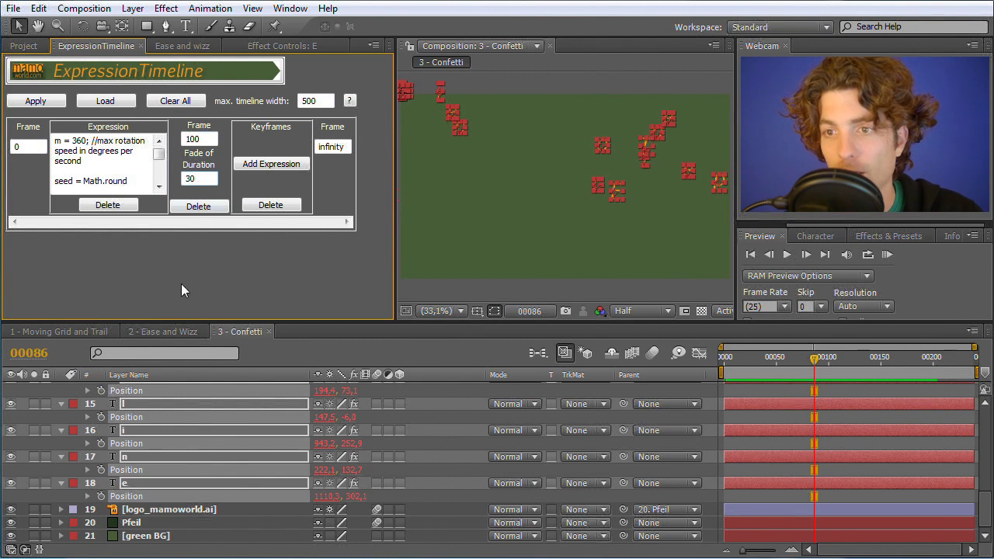
{"action": "left_click", "coordinate": [202, 355]}
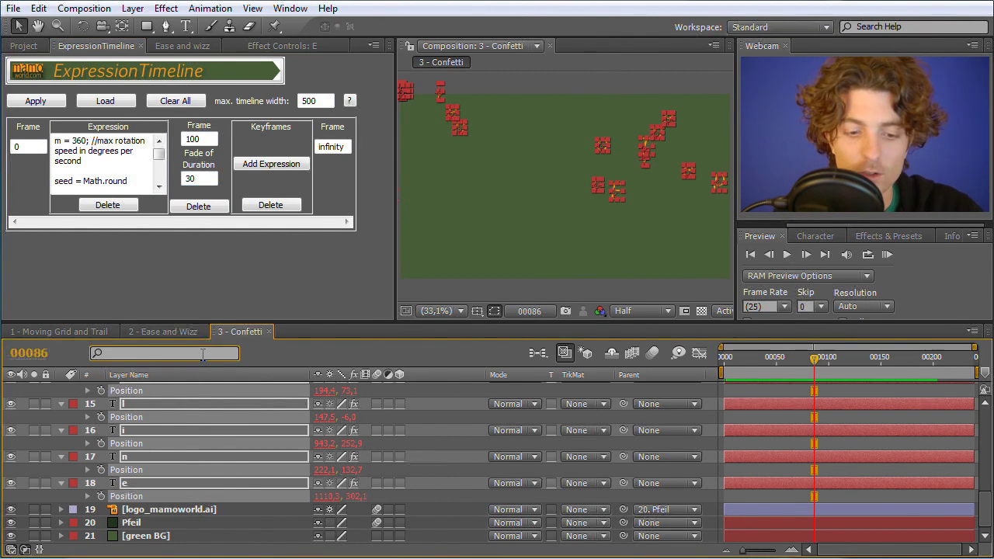
{"action": "type", "text": "orientation"}
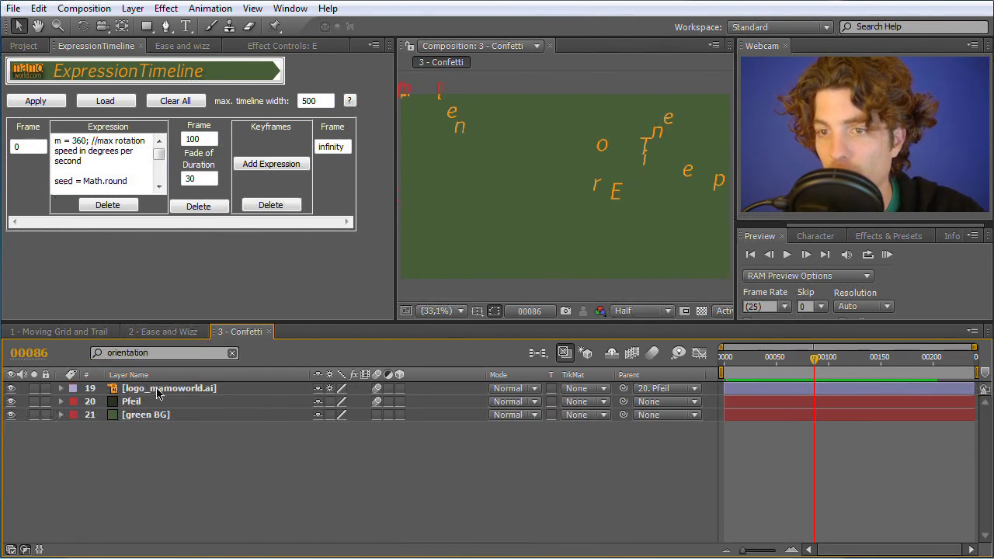
{"action": "left_click", "coordinate": [159, 352]}
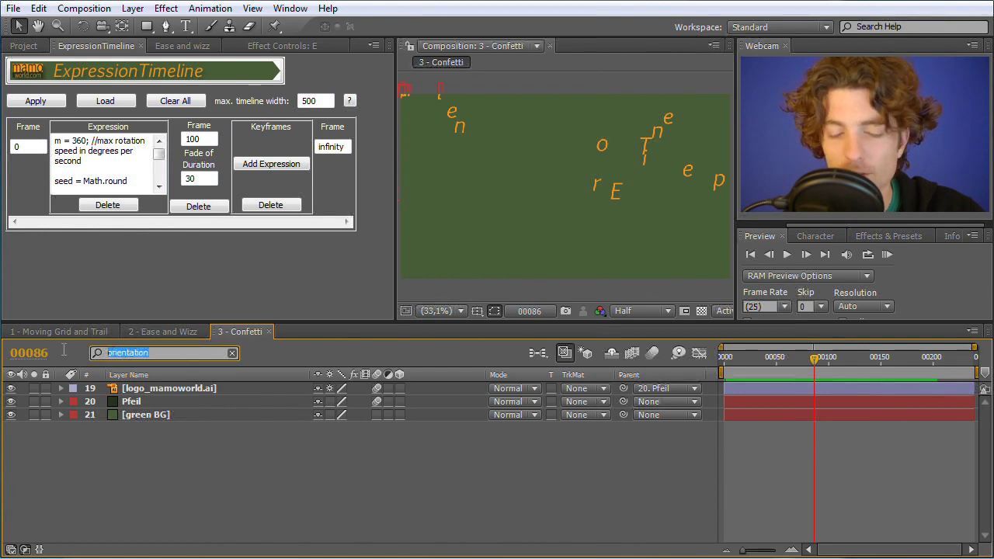
{"action": "key", "text": "BackSpace"}
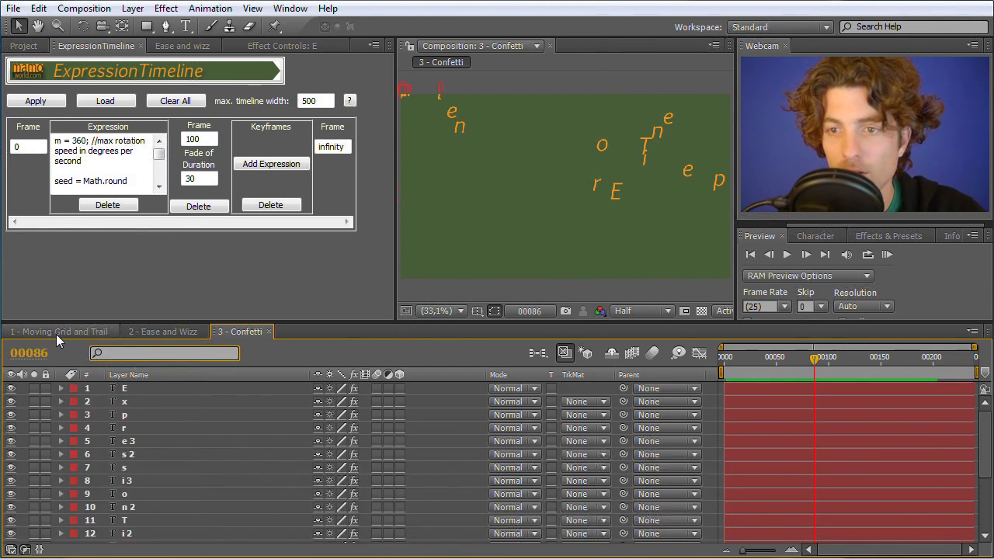
Select letter layers 1 to 18 and filter the timeline for the orientation property
{"action": "left_click", "coordinate": [138, 388]}
{"action": "scroll", "coordinate": [140, 466], "scroll_direction": "down", "scroll_amount": 3}
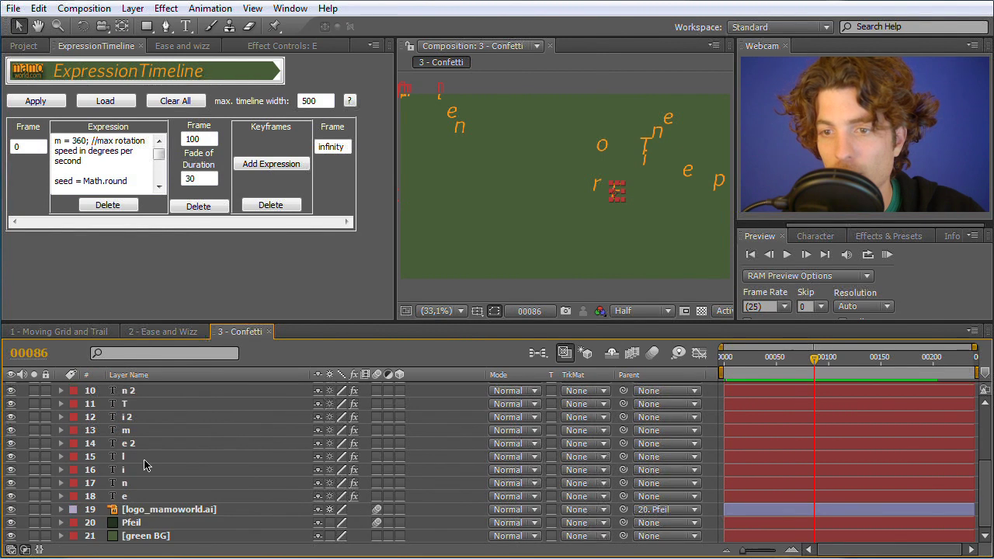
{"action": "left_click", "coordinate": [114, 498], "text": "shift"}
{"action": "left_click", "coordinate": [126, 354]}
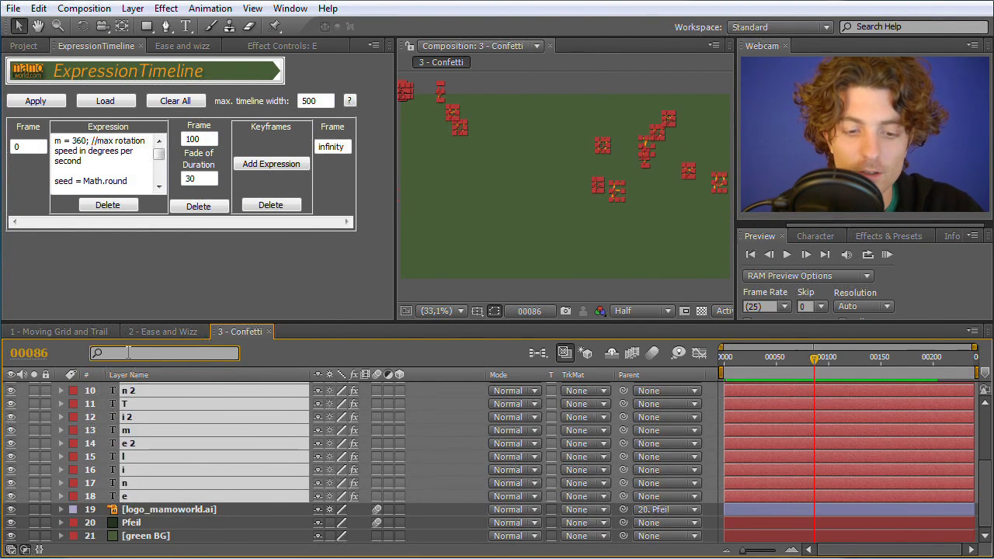
{"action": "type", "text": "orientat"}
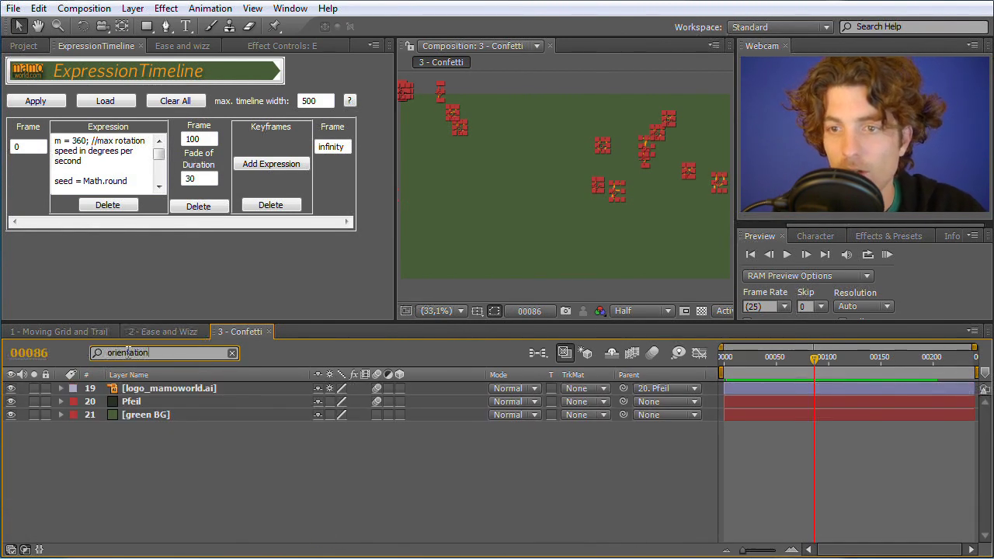
Clear the timeline filter and turn letter layers 1 to 18 into 3D layers
{"action": "key", "text": "ctrl+a"}
{"action": "key", "text": "BackSpace"}
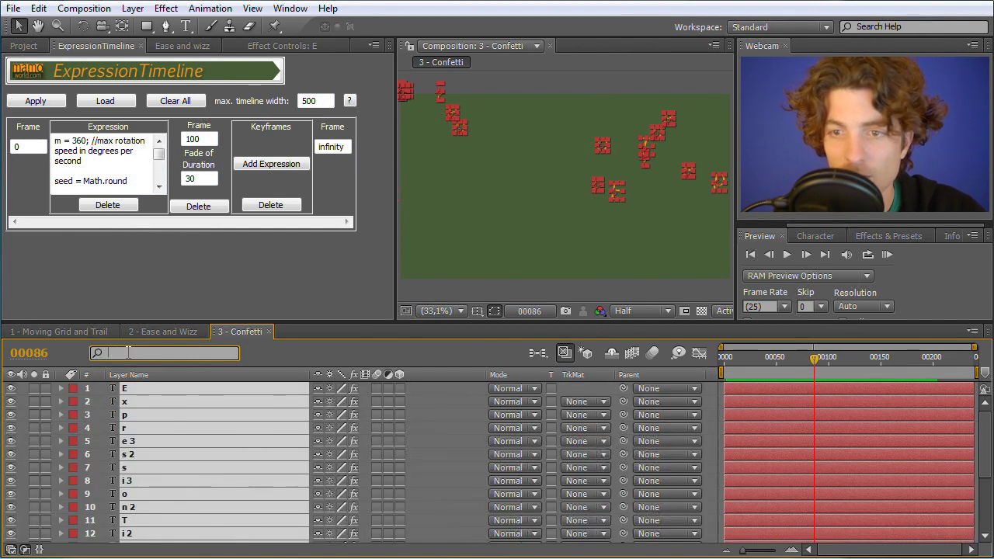
{"action": "type", "text": "Orientat"}
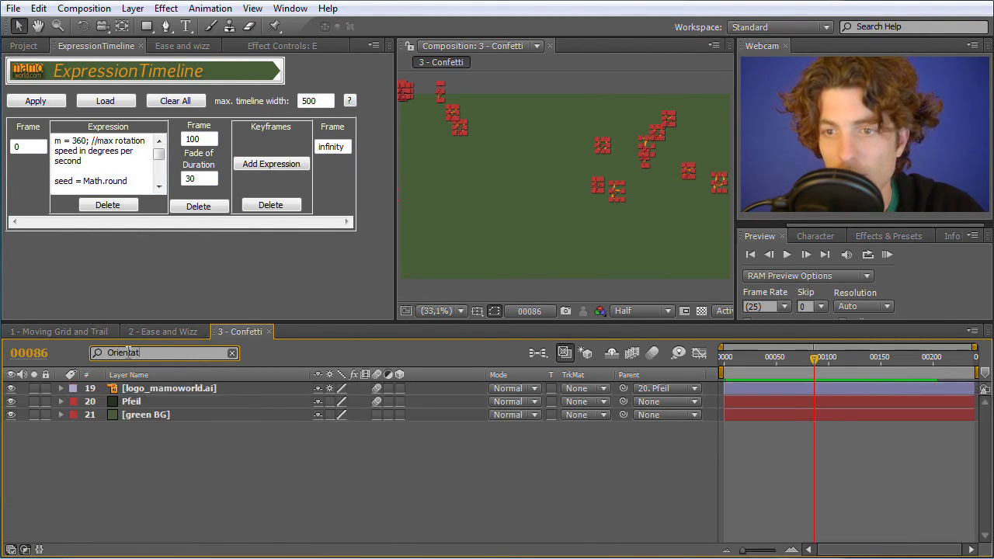
{"action": "key", "text": "BackSpace"}
{"action": "key", "text": "BackSpace"}
{"action": "key", "text": "BackSpace"}
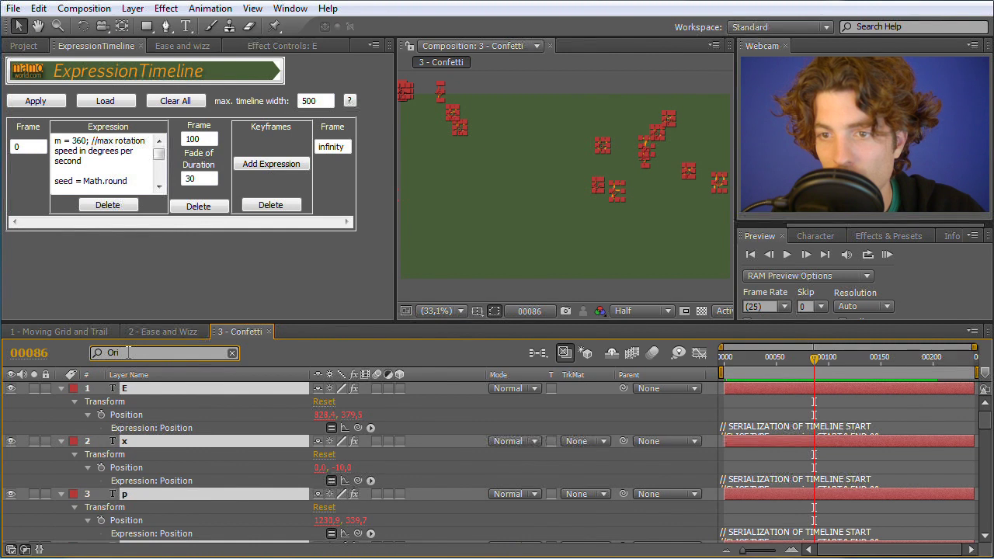
{"action": "key", "text": "BackSpace"}
{"action": "key", "text": "BackSpace"}
{"action": "key", "text": "BackSpace"}
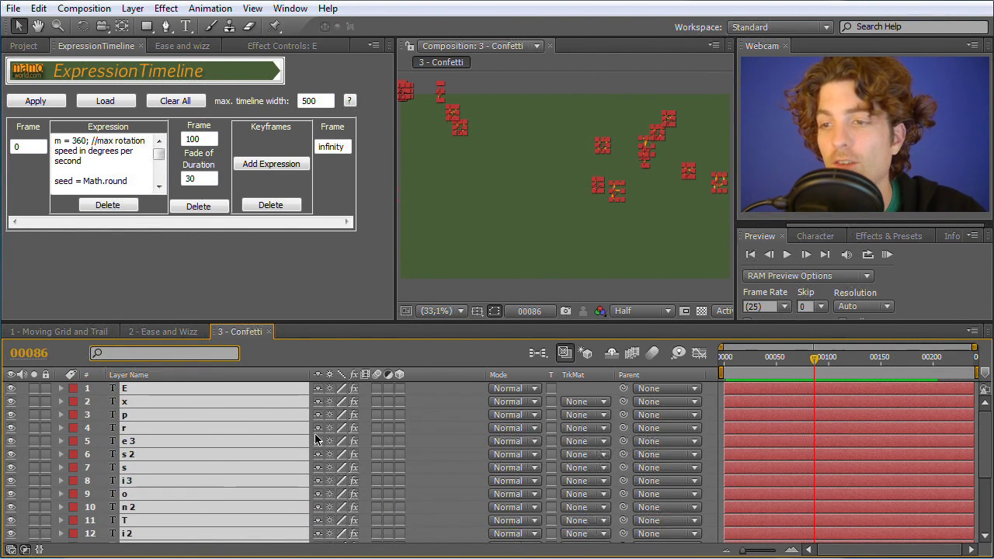
{"action": "left_click", "coordinate": [399, 386]}
{"action": "left_click_drag", "start_coordinate": [399, 388], "coordinate": [399, 534]}
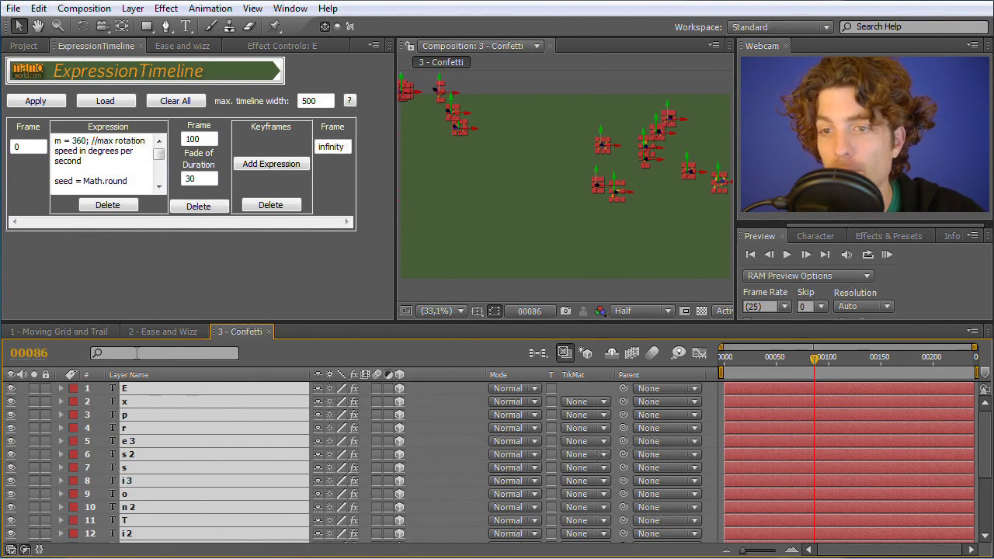
Filter the timeline for Orientat and apply the ExpressionTimeline to the Orientation property of all letter layers
{"action": "left_click", "coordinate": [136, 353]}
{"action": "type", "text": "Orientat"}
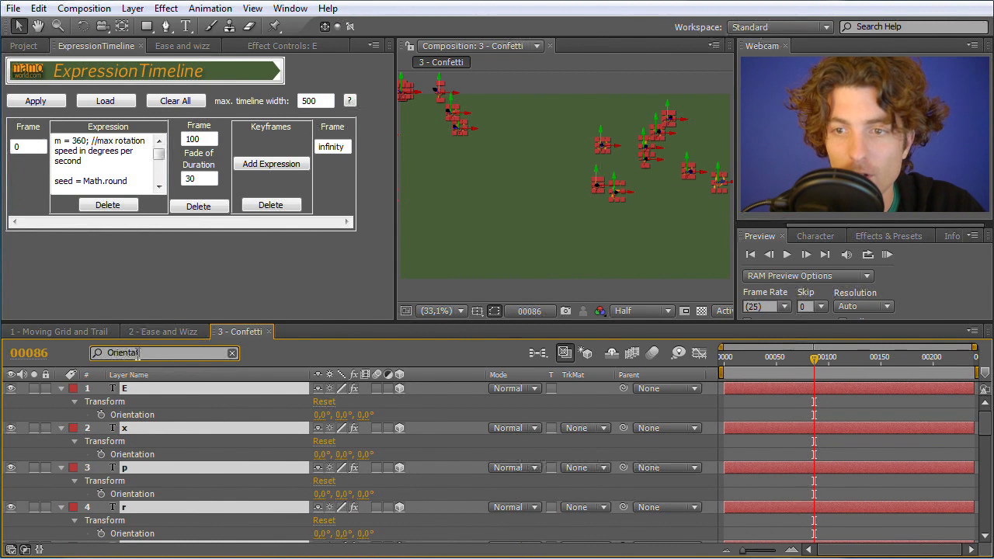
{"action": "left_click_drag", "start_coordinate": [31, 417], "coordinate": [132, 503]}
{"action": "left_click", "coordinate": [45, 103]}
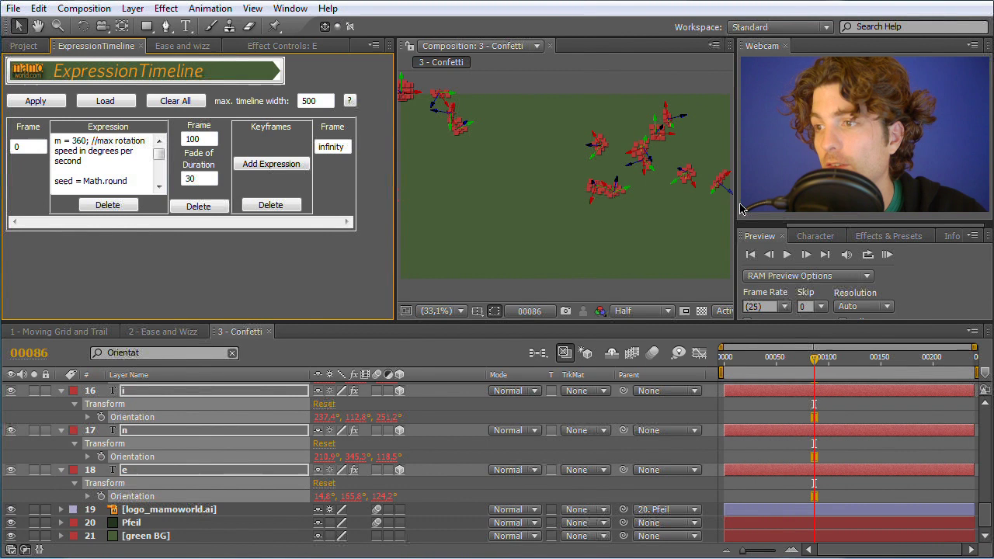
Play RAM previews of the tumbling letters and scrub the 3 - Confetti composition to frame 117
{"action": "left_click", "coordinate": [886, 254]}
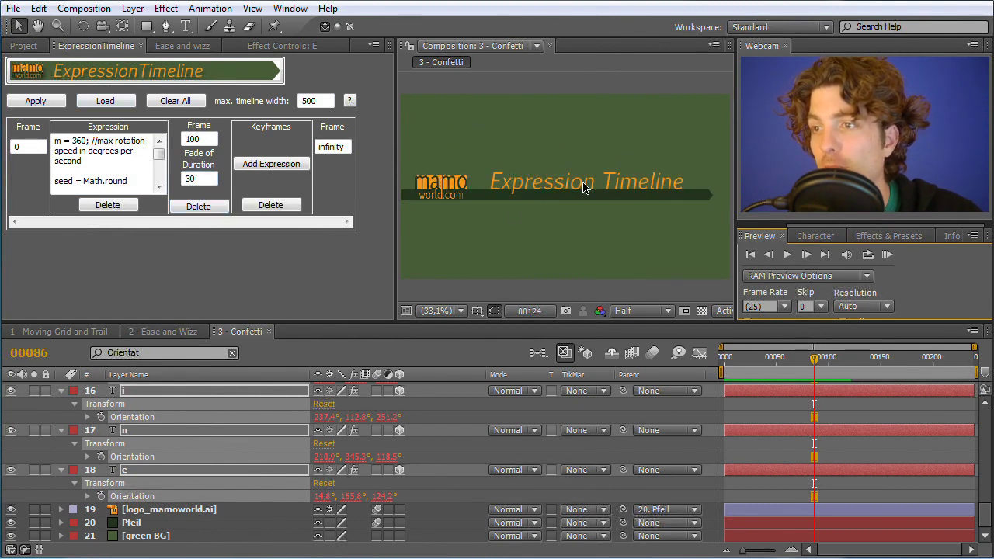
{"action": "left_click", "coordinate": [894, 260]}
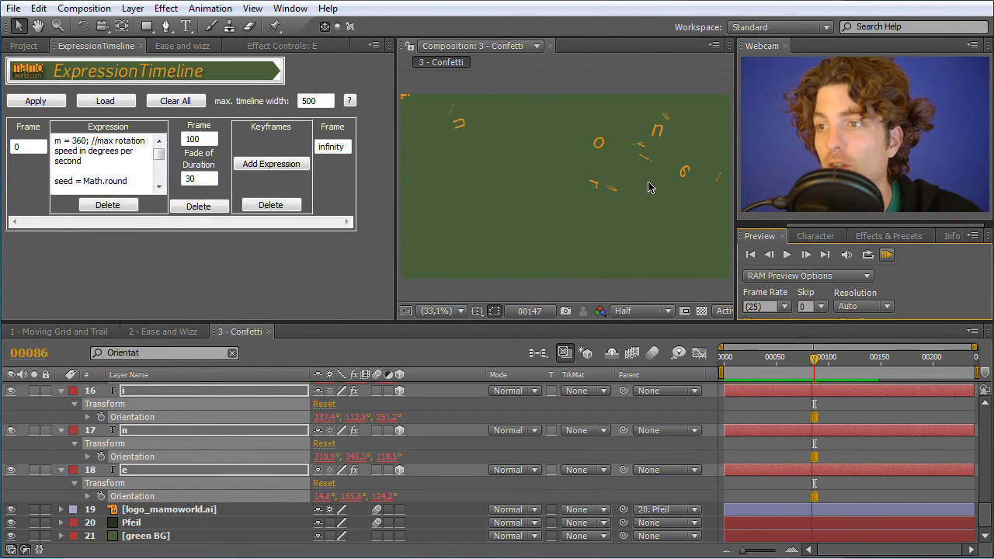
{"action": "left_click", "coordinate": [817, 362]}
{"action": "left_click_drag", "start_coordinate": [841, 363], "coordinate": [847, 362]}
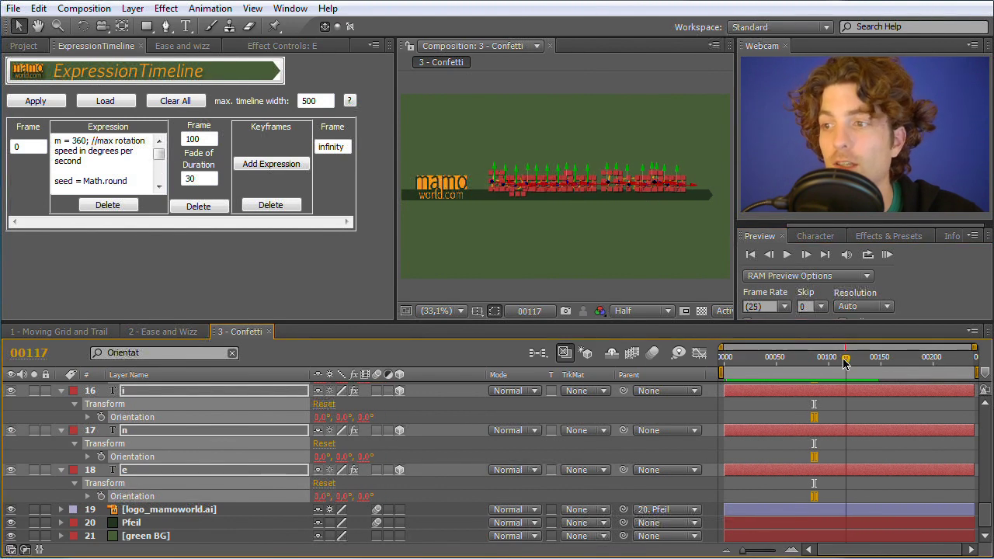
{"action": "left_click", "coordinate": [890, 255]}
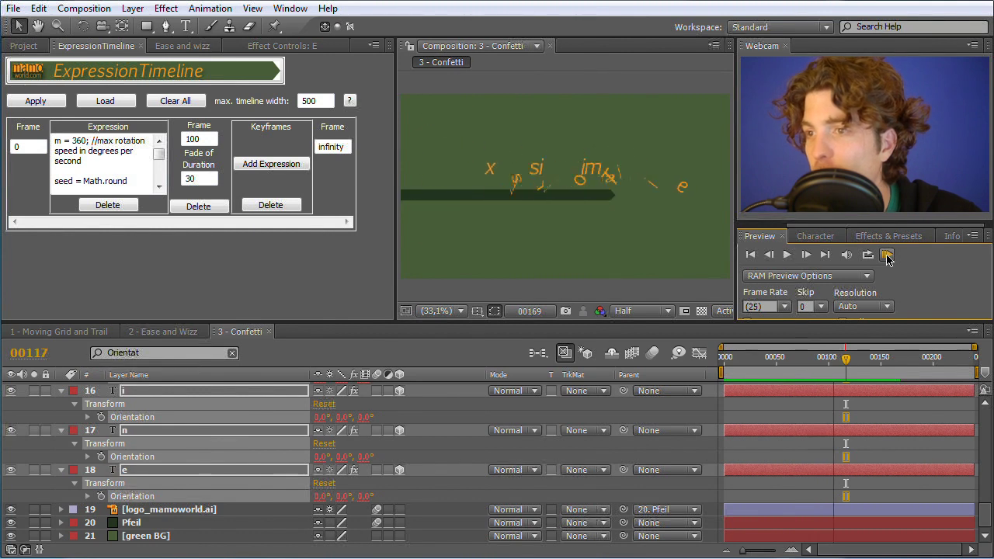
{"action": "left_click", "coordinate": [888, 258]}
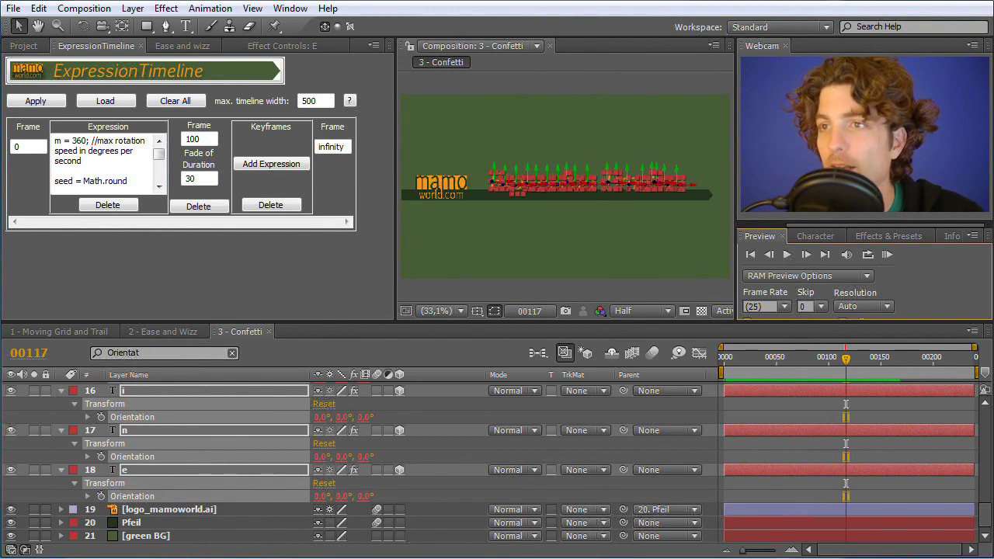
Copy the z-rotation property expression from the Confetti web page and return to After Effects
{"action": "key", "text": "alt+Tab"}
{"action": "left_click", "coordinate": [477, 246]}
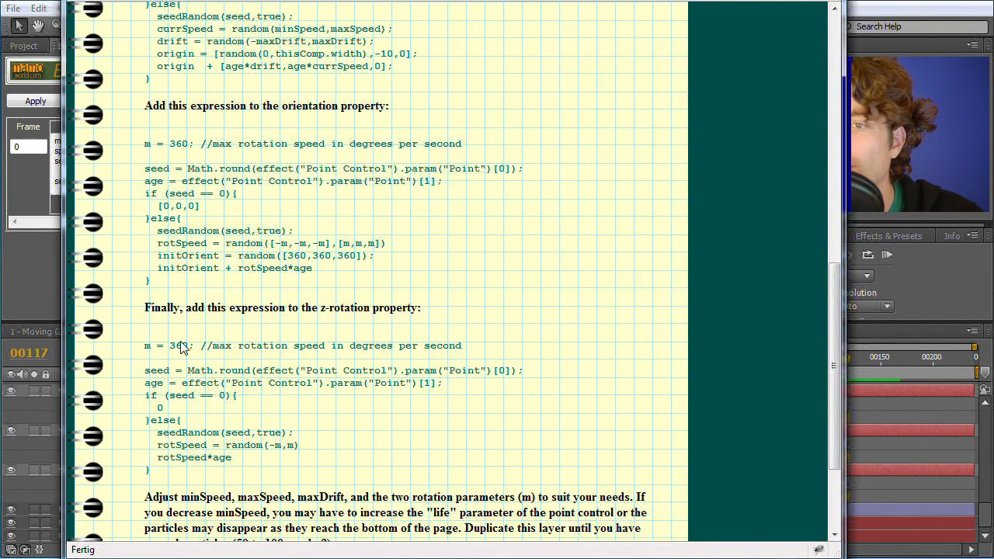
{"action": "left_click_drag", "start_coordinate": [145, 347], "coordinate": [232, 468]}
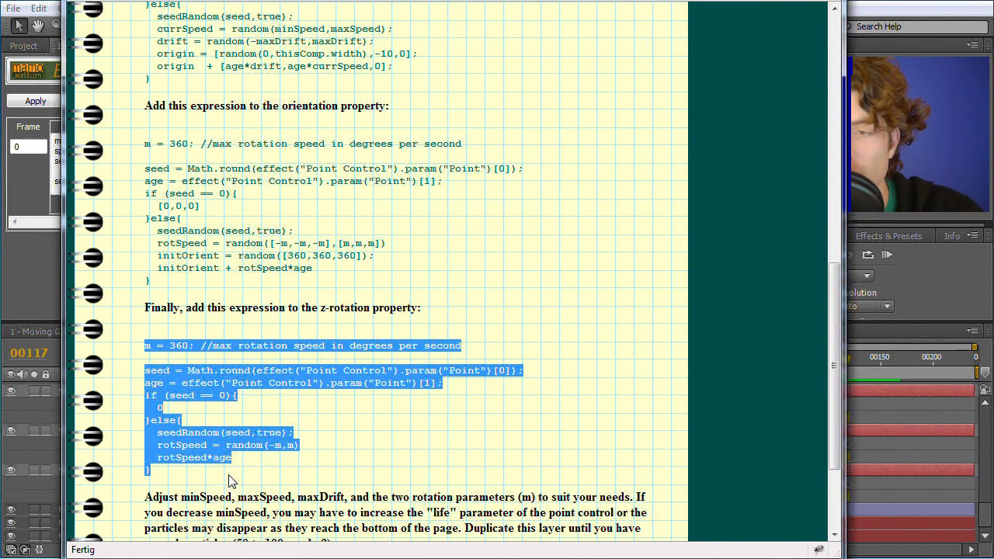
{"action": "left_click_drag", "start_coordinate": [319, 308], "coordinate": [386, 314]}
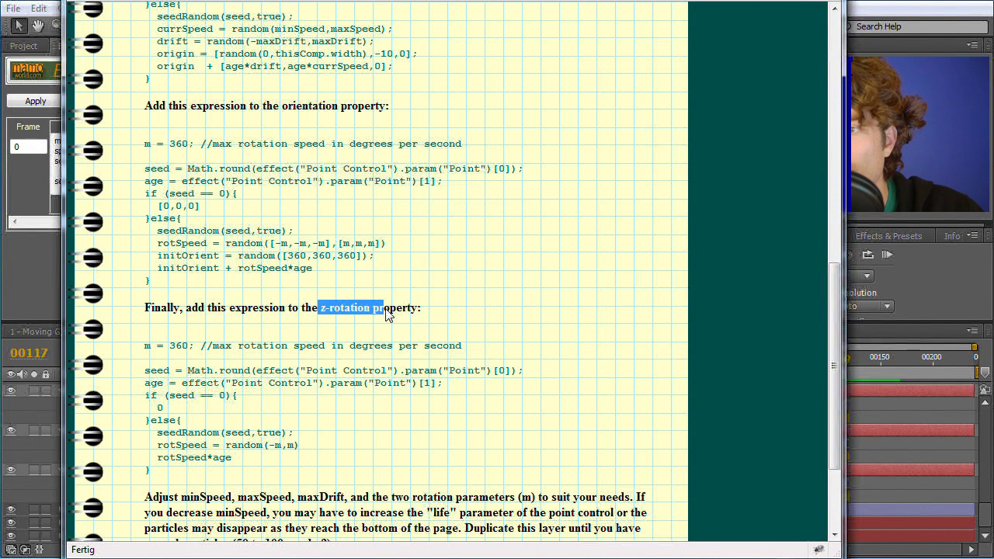
{"action": "left_click", "coordinate": [21, 295]}
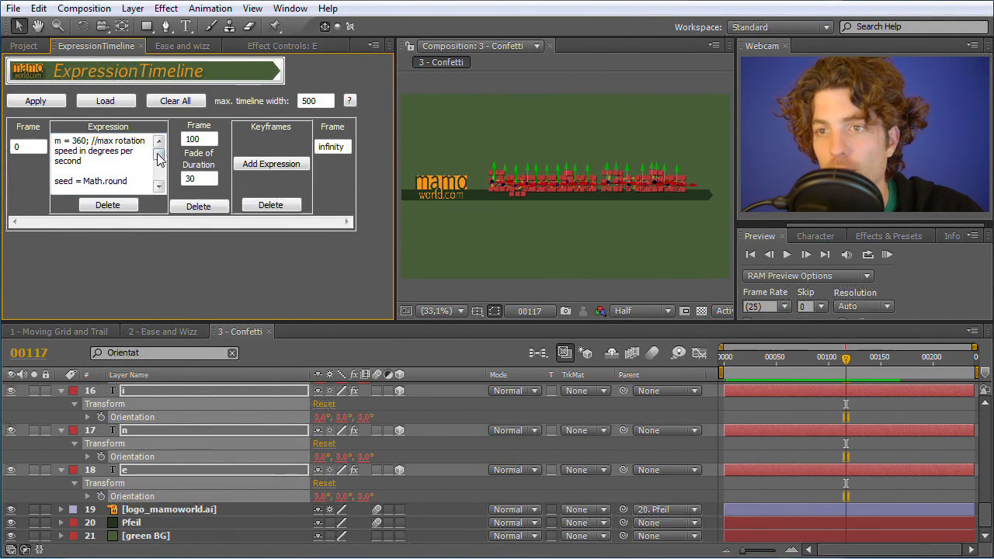
Replace the orientation code in the first ExpressionTimeline expression with the copied z-rotation expression
{"action": "left_click_drag", "start_coordinate": [55, 140], "coordinate": [113, 260]}
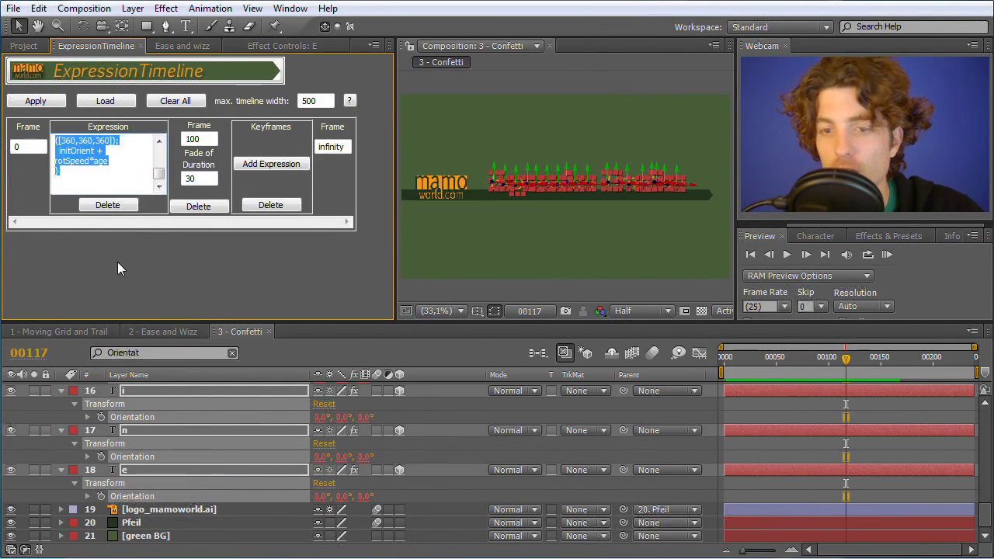
{"action": "key", "text": "BackSpace"}
{"action": "key", "text": "ctrl+v"}
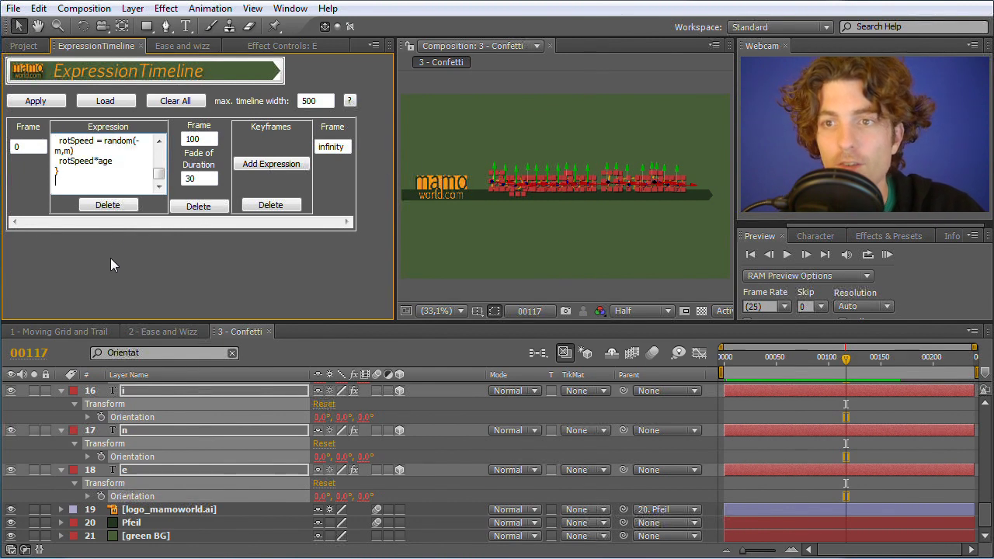
{"action": "left_click_drag", "start_coordinate": [162, 174], "coordinate": [159, 140]}
Filter the timeline for Z Rotation and reduce the layer selection to letter layer E
{"action": "left_click_drag", "start_coordinate": [146, 352], "coordinate": [57, 344]}
{"action": "key", "text": "BackSpace"}
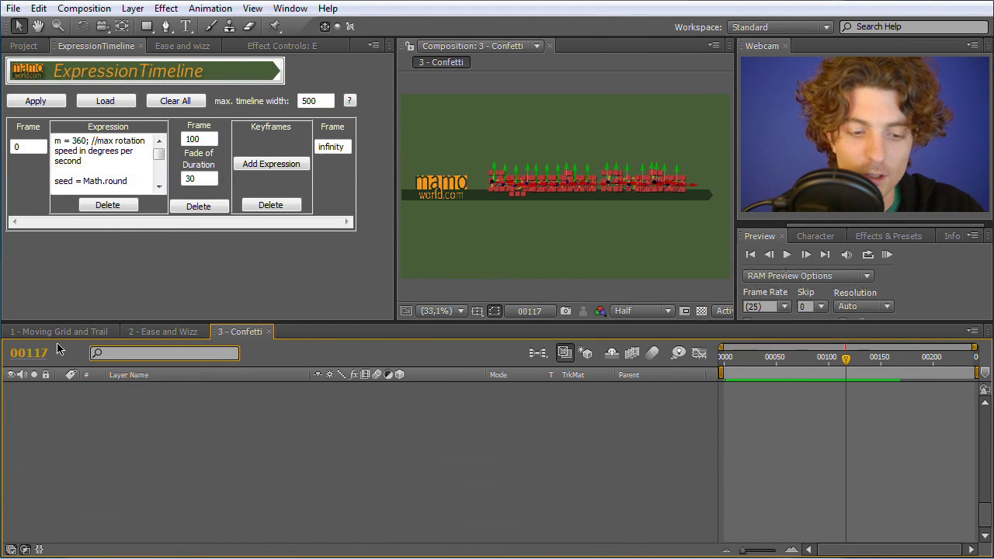
{"action": "type", "text": "Z"}
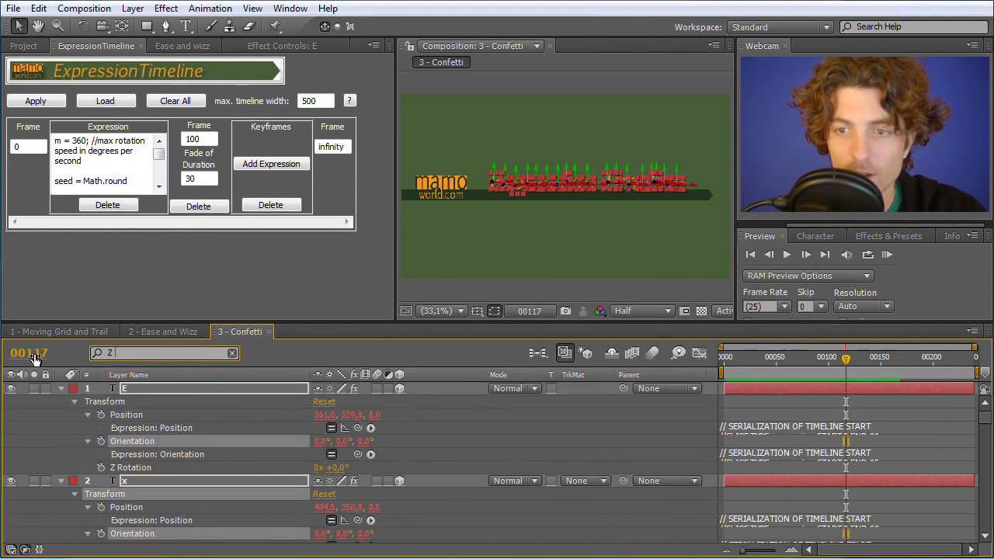
{"action": "left_click", "coordinate": [130, 389]}
{"action": "left_click", "coordinate": [40, 421]}
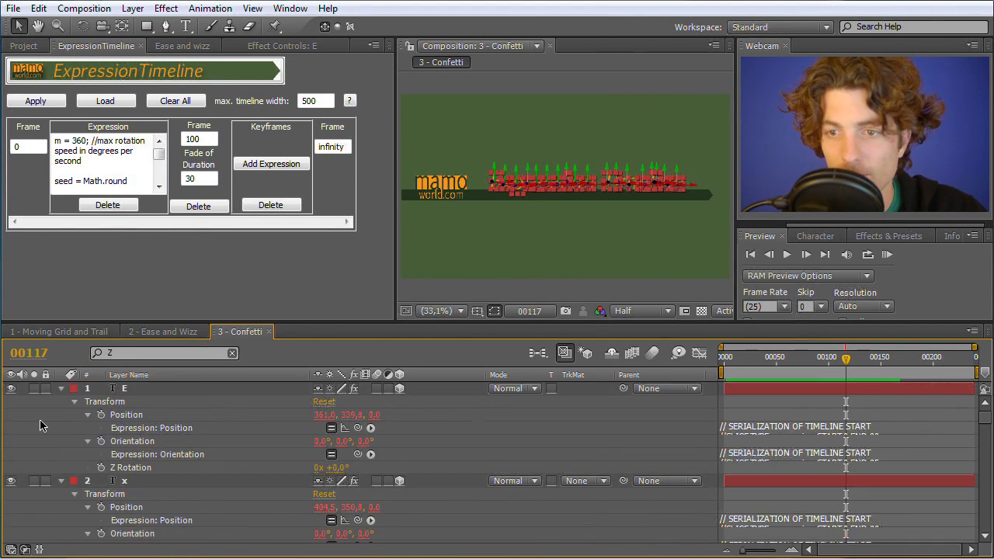
{"action": "left_click", "coordinate": [131, 393]}
{"action": "left_click", "coordinate": [129, 353]}
{"action": "type", "text": "Rotation"}
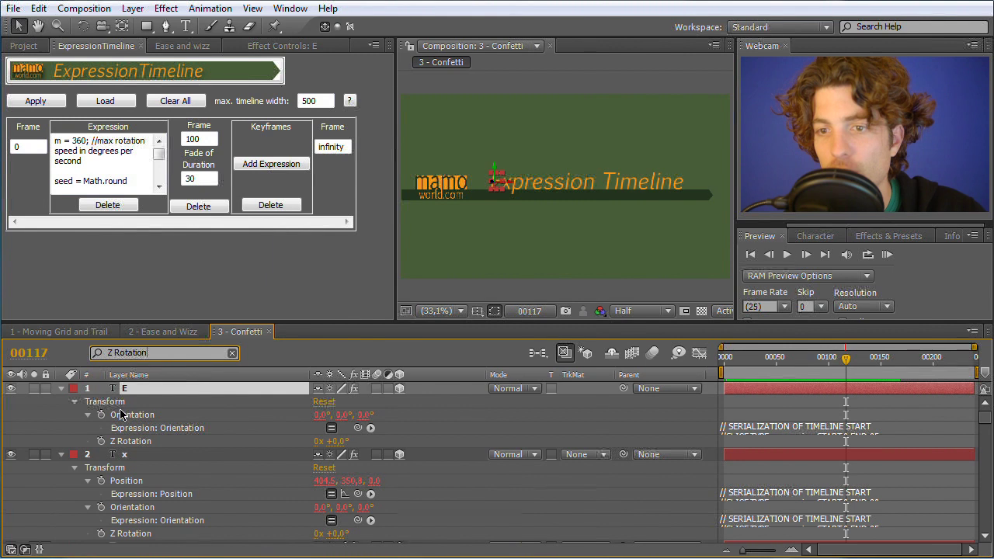
Select the Z Rotation property of letter layers 1 to 18 and apply the ExpressionTimeline to all of them
{"action": "left_click", "coordinate": [140, 443]}
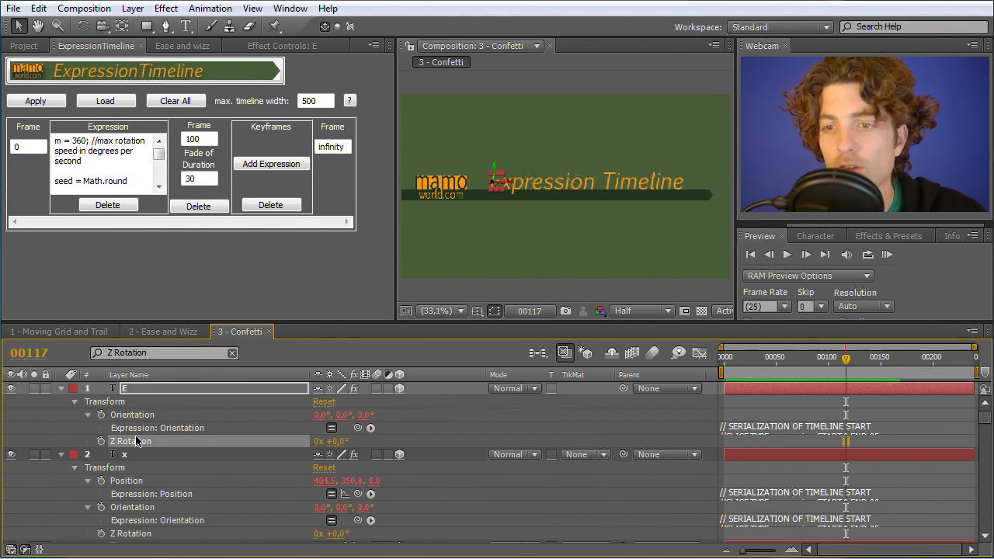
{"action": "scroll", "coordinate": [163, 474], "scroll_direction": "down", "scroll_amount": 3}
{"action": "scroll", "coordinate": [146, 455], "scroll_direction": "up", "scroll_amount": 2}
{"action": "scroll", "coordinate": [148, 454], "scroll_direction": "down", "scroll_amount": 1}
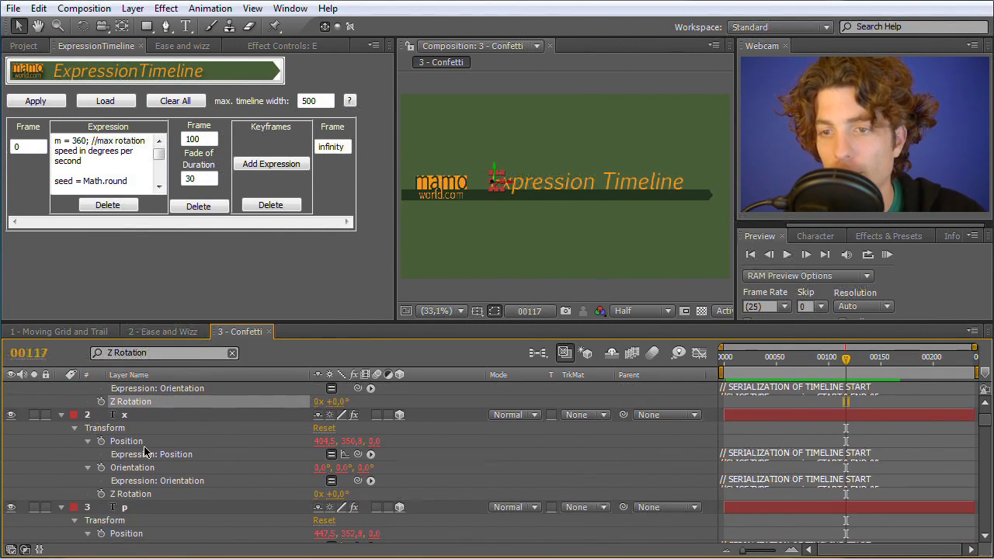
{"action": "left_click", "coordinate": [135, 497]}
{"action": "scroll", "coordinate": [146, 503], "scroll_direction": "down", "scroll_amount": 1}
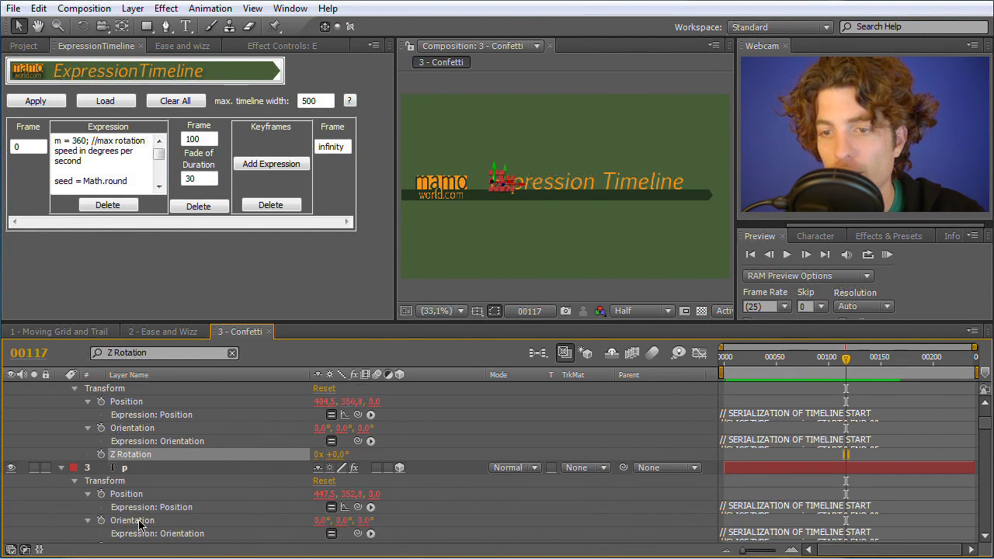
{"action": "scroll", "coordinate": [141, 525], "scroll_direction": "down", "scroll_amount": 1}
{"action": "left_click", "coordinate": [136, 508]}
{"action": "scroll", "coordinate": [136, 510], "scroll_direction": "down", "scroll_amount": 2}
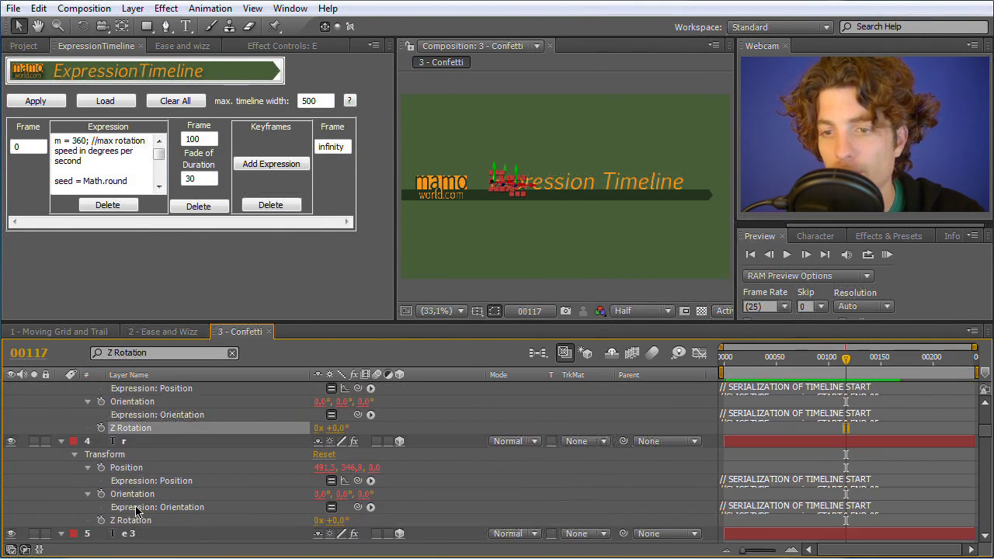
{"action": "left_click", "coordinate": [136, 520]}
{"action": "scroll", "coordinate": [138, 522], "scroll_direction": "down", "scroll_amount": 3}
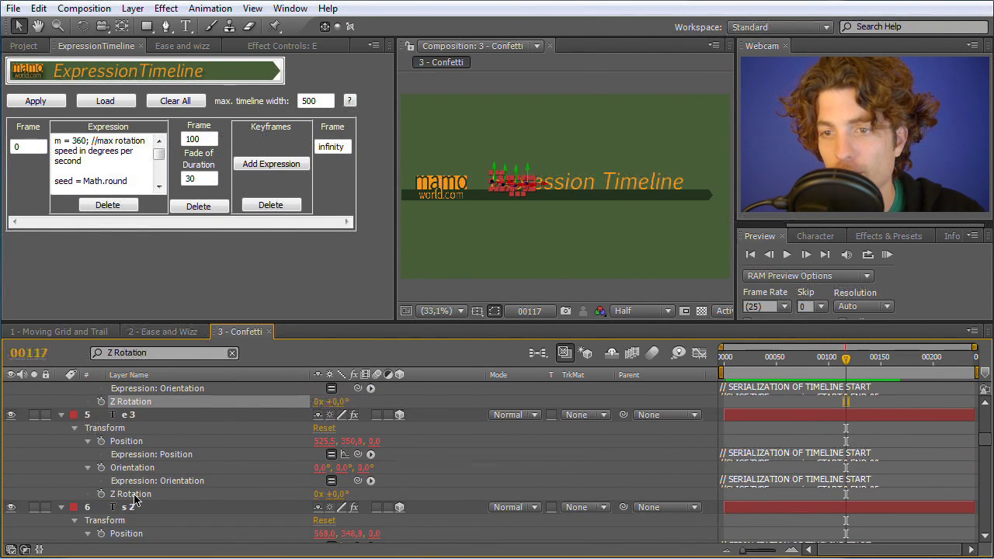
{"action": "left_click", "coordinate": [134, 496], "text": "ctrl"}
{"action": "scroll", "coordinate": [138, 497], "scroll_direction": "down", "scroll_amount": 2}
{"action": "left_click", "coordinate": [143, 507], "text": "ctrl"}
{"action": "scroll", "coordinate": [143, 509], "scroll_direction": "down", "scroll_amount": 2}
{"action": "left_click", "coordinate": [142, 518], "text": "ctrl"}
{"action": "scroll", "coordinate": [142, 518], "scroll_direction": "down", "scroll_amount": 3}
{"action": "left_click", "coordinate": [141, 497], "text": "ctrl"}
{"action": "scroll", "coordinate": [140, 499], "scroll_direction": "down", "scroll_amount": 2}
{"action": "left_click", "coordinate": [139, 509], "text": "ctrl"}
{"action": "scroll", "coordinate": [141, 510], "scroll_direction": "down", "scroll_amount": 2}
{"action": "left_click", "coordinate": [144, 520], "text": "ctrl"}
{"action": "scroll", "coordinate": [145, 520], "scroll_direction": "down", "scroll_amount": 3}
{"action": "left_click", "coordinate": [135, 496], "text": "ctrl"}
{"action": "scroll", "coordinate": [135, 497], "scroll_direction": "down", "scroll_amount": 3}
{"action": "left_click", "coordinate": [136, 469], "text": "ctrl"}
{"action": "scroll", "coordinate": [144, 475], "scroll_direction": "down", "scroll_amount": 2}
{"action": "left_click", "coordinate": [151, 482], "text": "ctrl"}
{"action": "scroll", "coordinate": [154, 492], "scroll_direction": "down", "scroll_amount": 2}
{"action": "left_click", "coordinate": [150, 495], "text": "ctrl"}
{"action": "scroll", "coordinate": [147, 497], "scroll_direction": "down", "scroll_amount": 2}
{"action": "left_click", "coordinate": [141, 507], "text": "ctrl"}
{"action": "scroll", "coordinate": [140, 506], "scroll_direction": "down", "scroll_amount": 2}
{"action": "left_click", "coordinate": [138, 520], "text": "ctrl"}
{"action": "scroll", "coordinate": [138, 522], "scroll_direction": "down", "scroll_amount": 2}
{"action": "left_click", "coordinate": [140, 534], "text": "ctrl"}
{"action": "scroll", "coordinate": [140, 534], "scroll_direction": "down", "scroll_amount": 2}
{"action": "scroll", "coordinate": [143, 531], "scroll_direction": "down", "scroll_amount": 2}
{"action": "left_click", "coordinate": [138, 496], "text": "ctrl"}
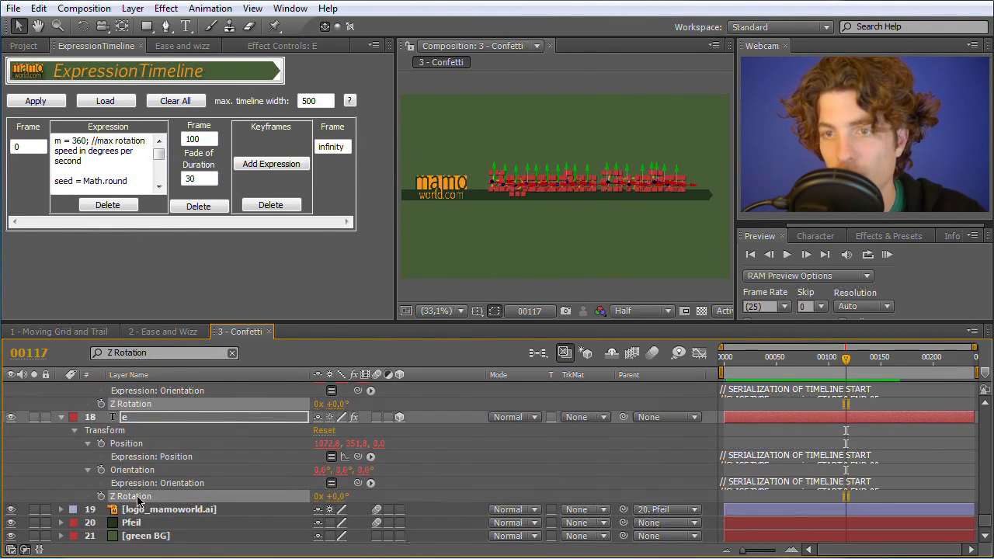
{"action": "left_click", "coordinate": [45, 103]}
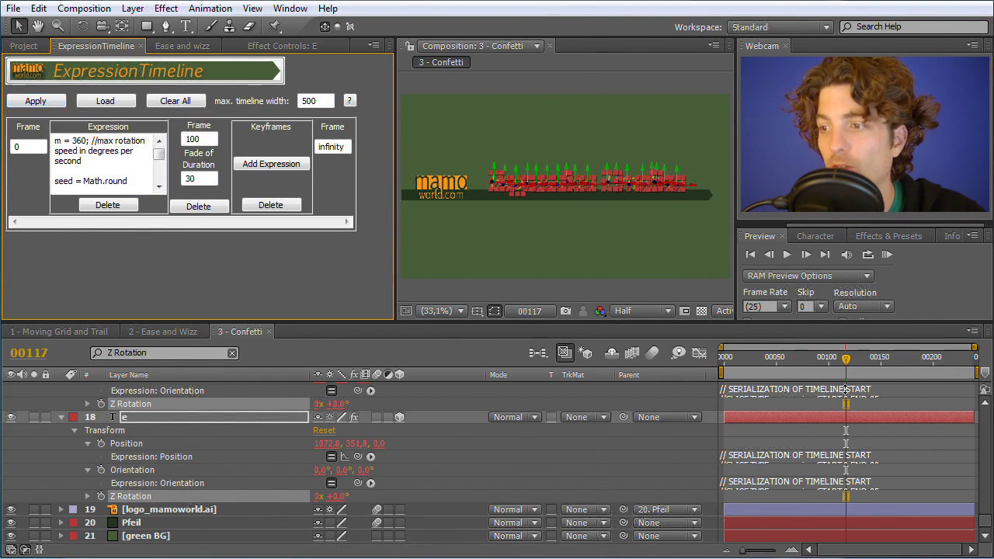
Move the playhead to frame 0 and play a RAM preview of the complete confetti animation
{"action": "left_click_drag", "start_coordinate": [847, 359], "coordinate": [724, 359]}
{"action": "left_click", "coordinate": [886, 256]}
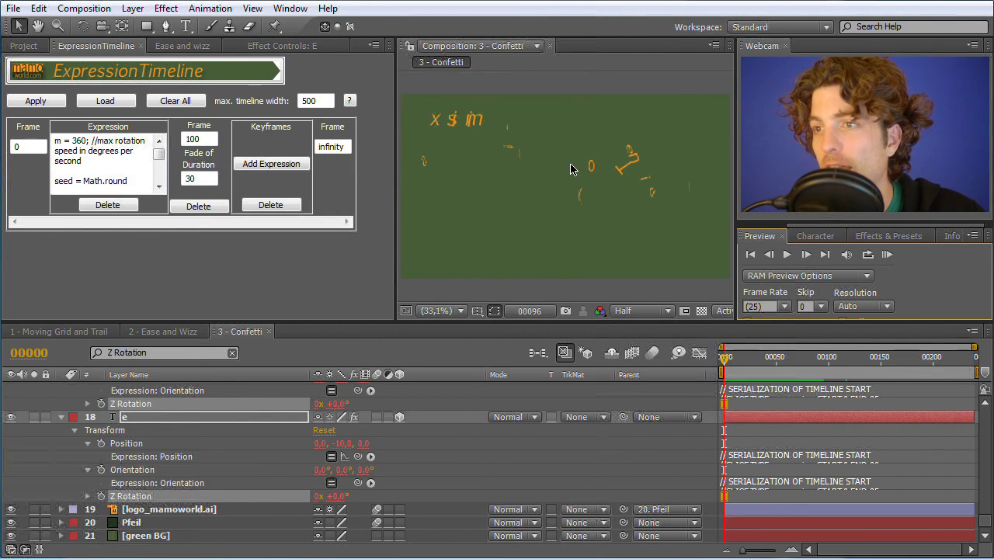
{"action": "left_click", "coordinate": [888, 256]}
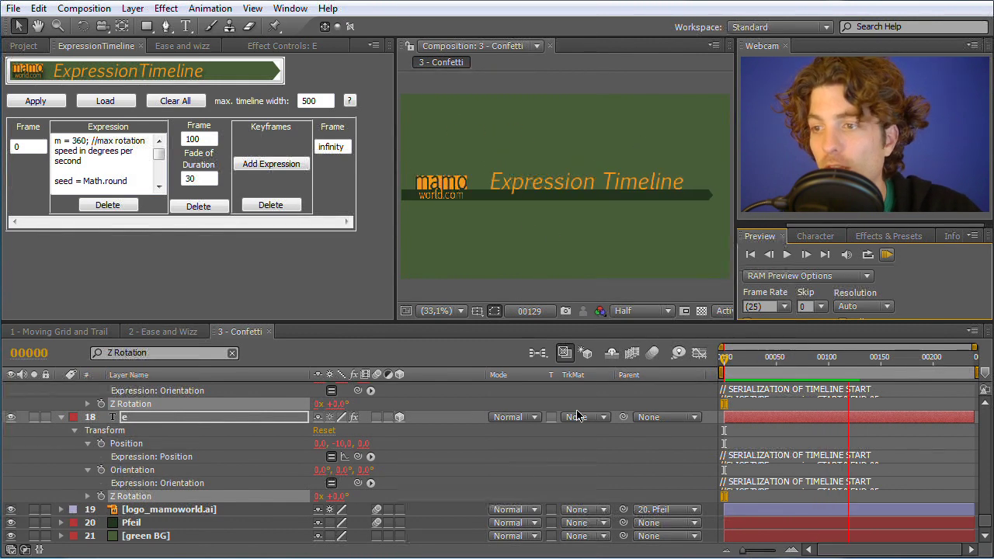
{"action": "key", "text": "space"}
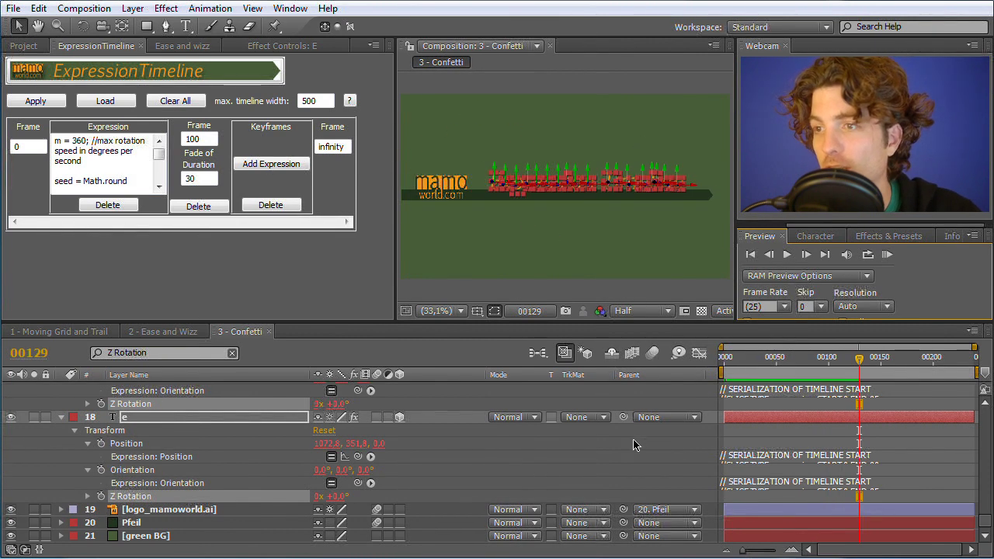